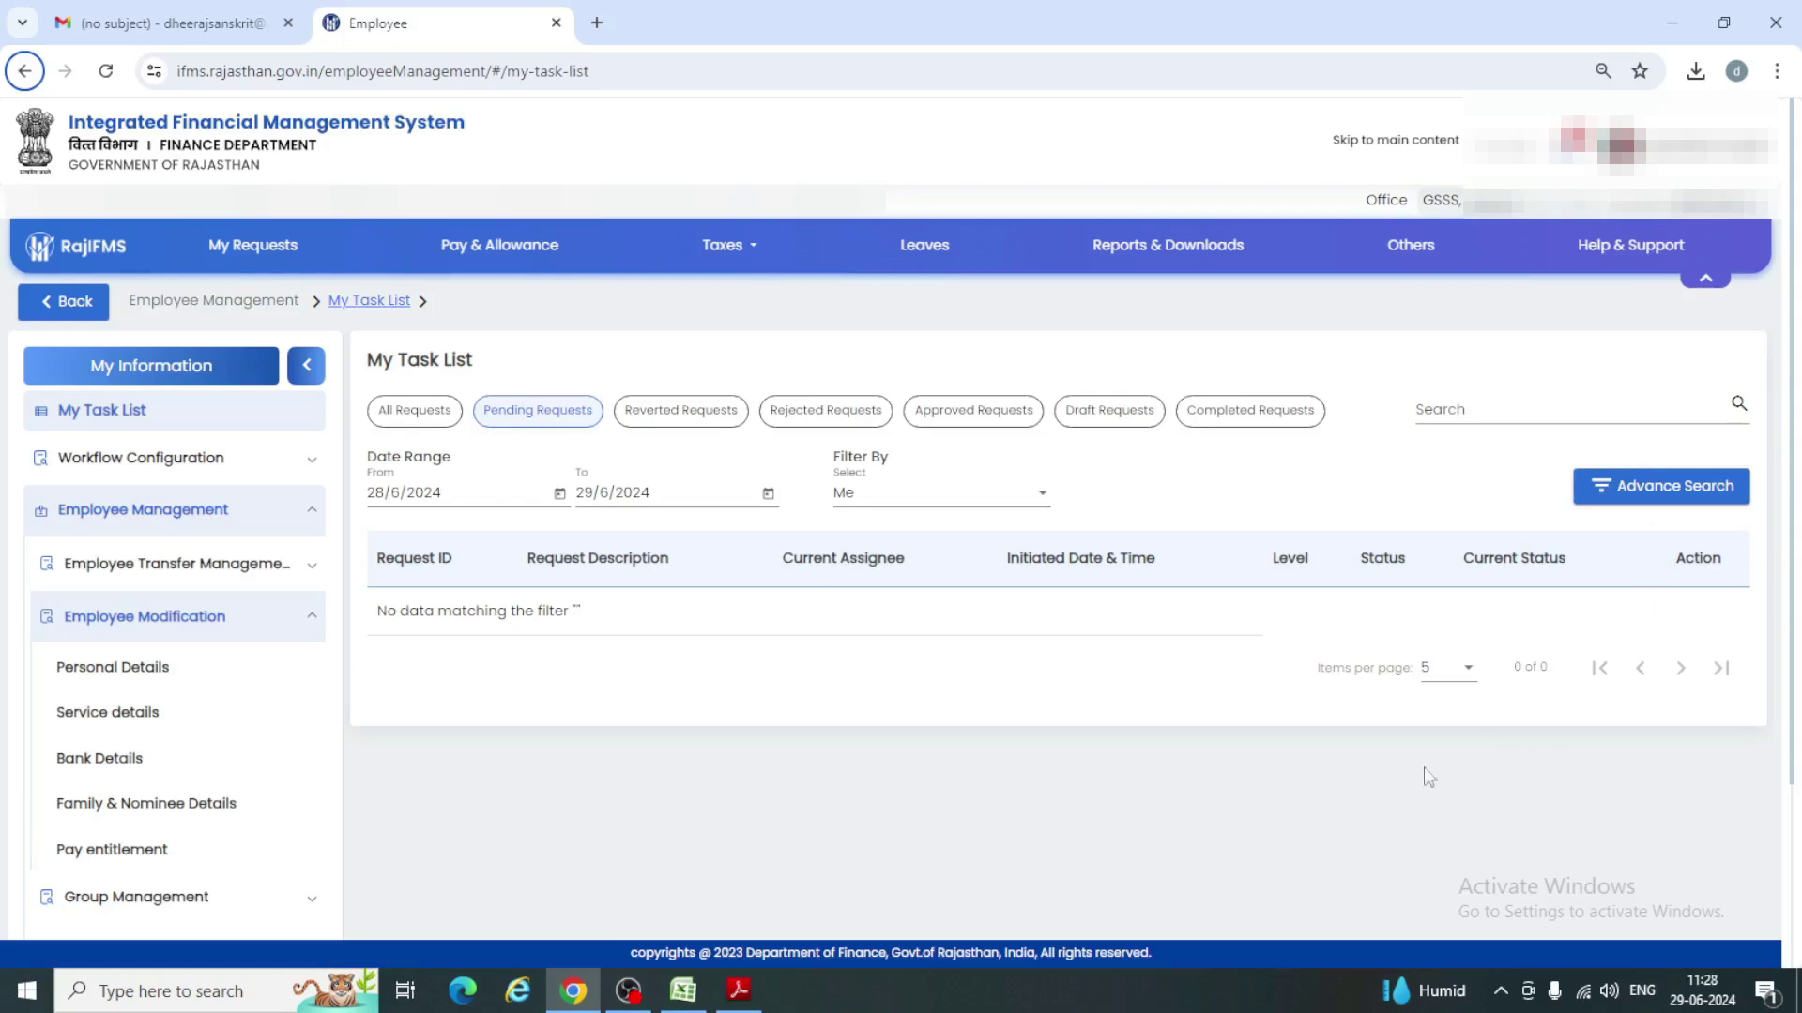
Step: Examine the employee's pay level and post-increment pay in the Excel increment order, and the state pay matrix in Adobe Reader
click(683, 990)
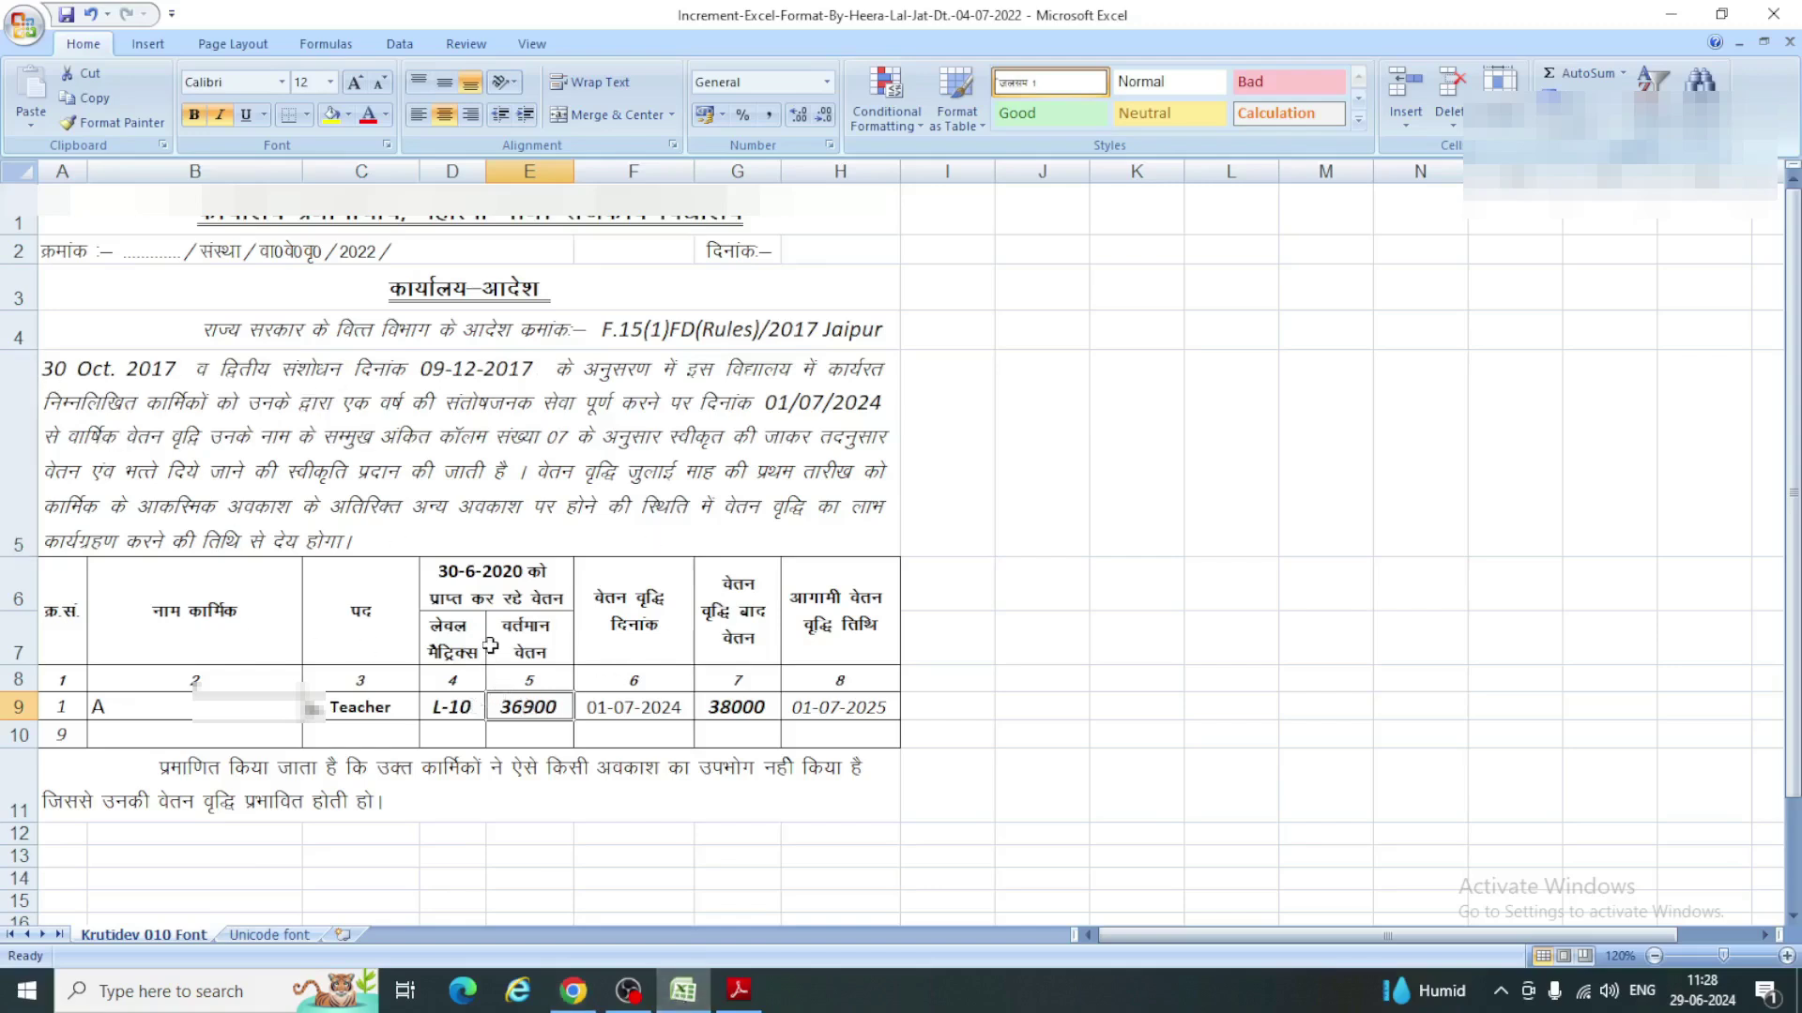
click(463, 706)
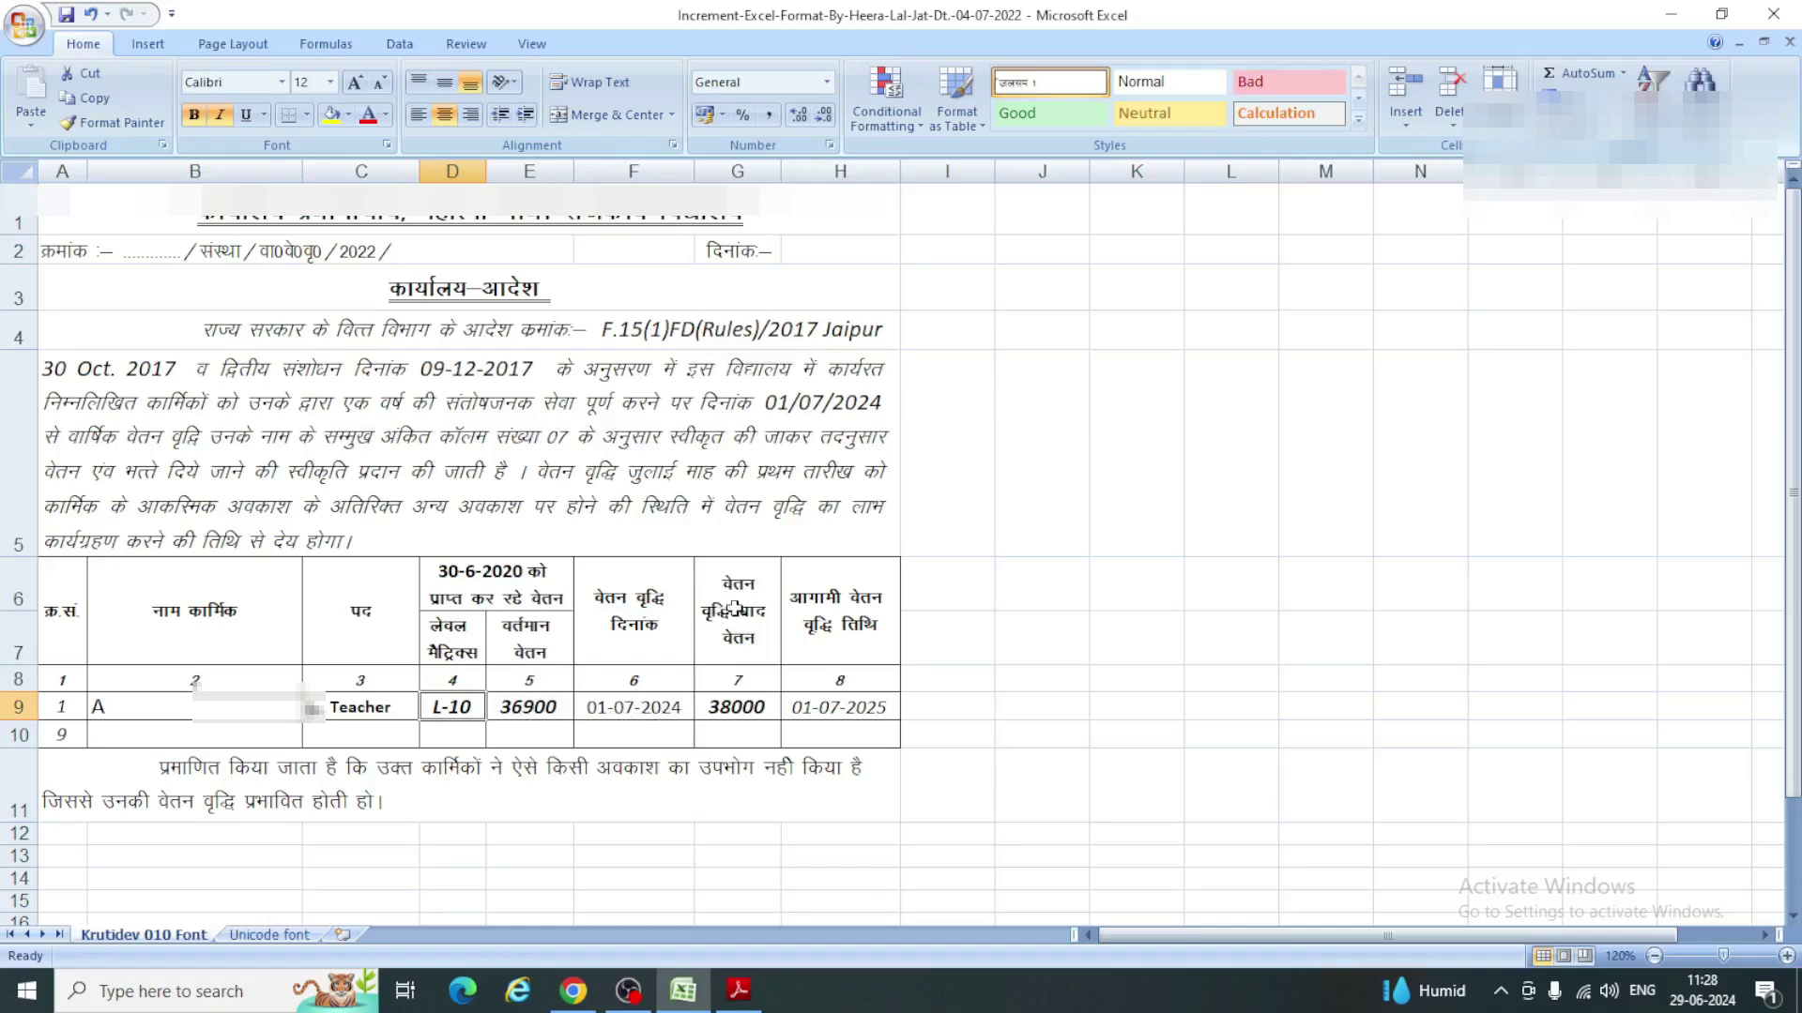
click(737, 712)
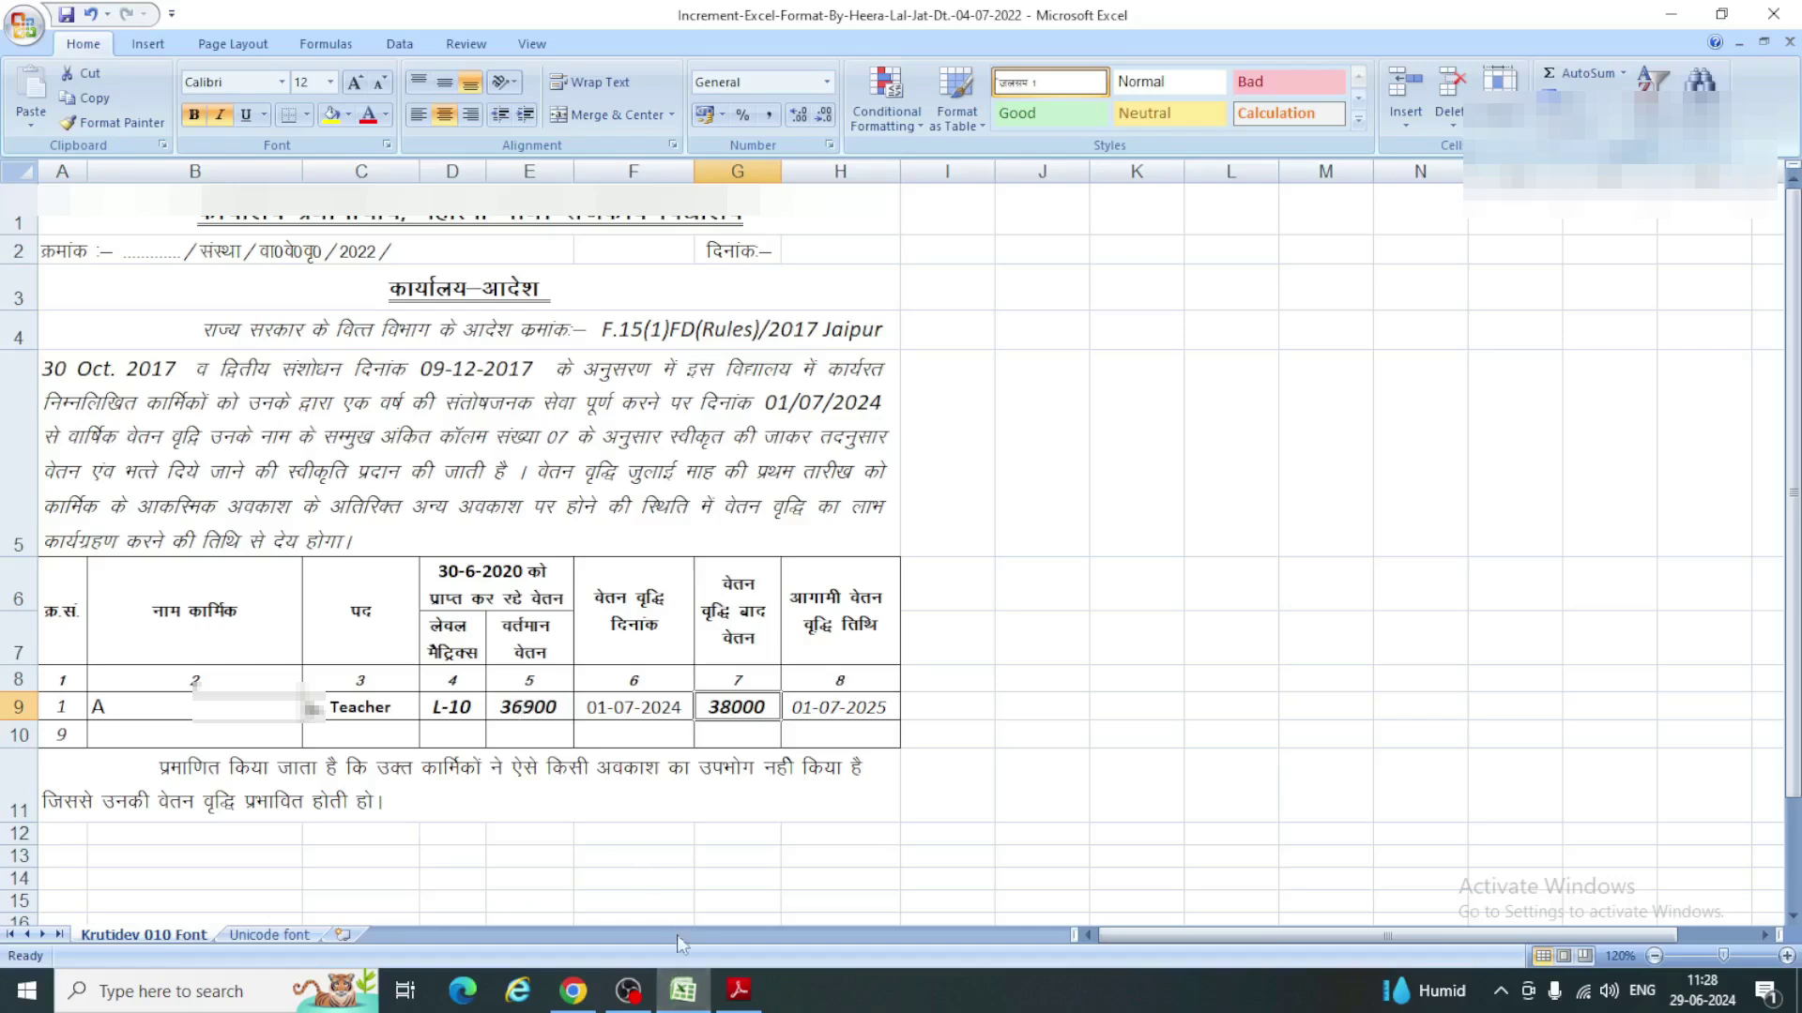
click(737, 996)
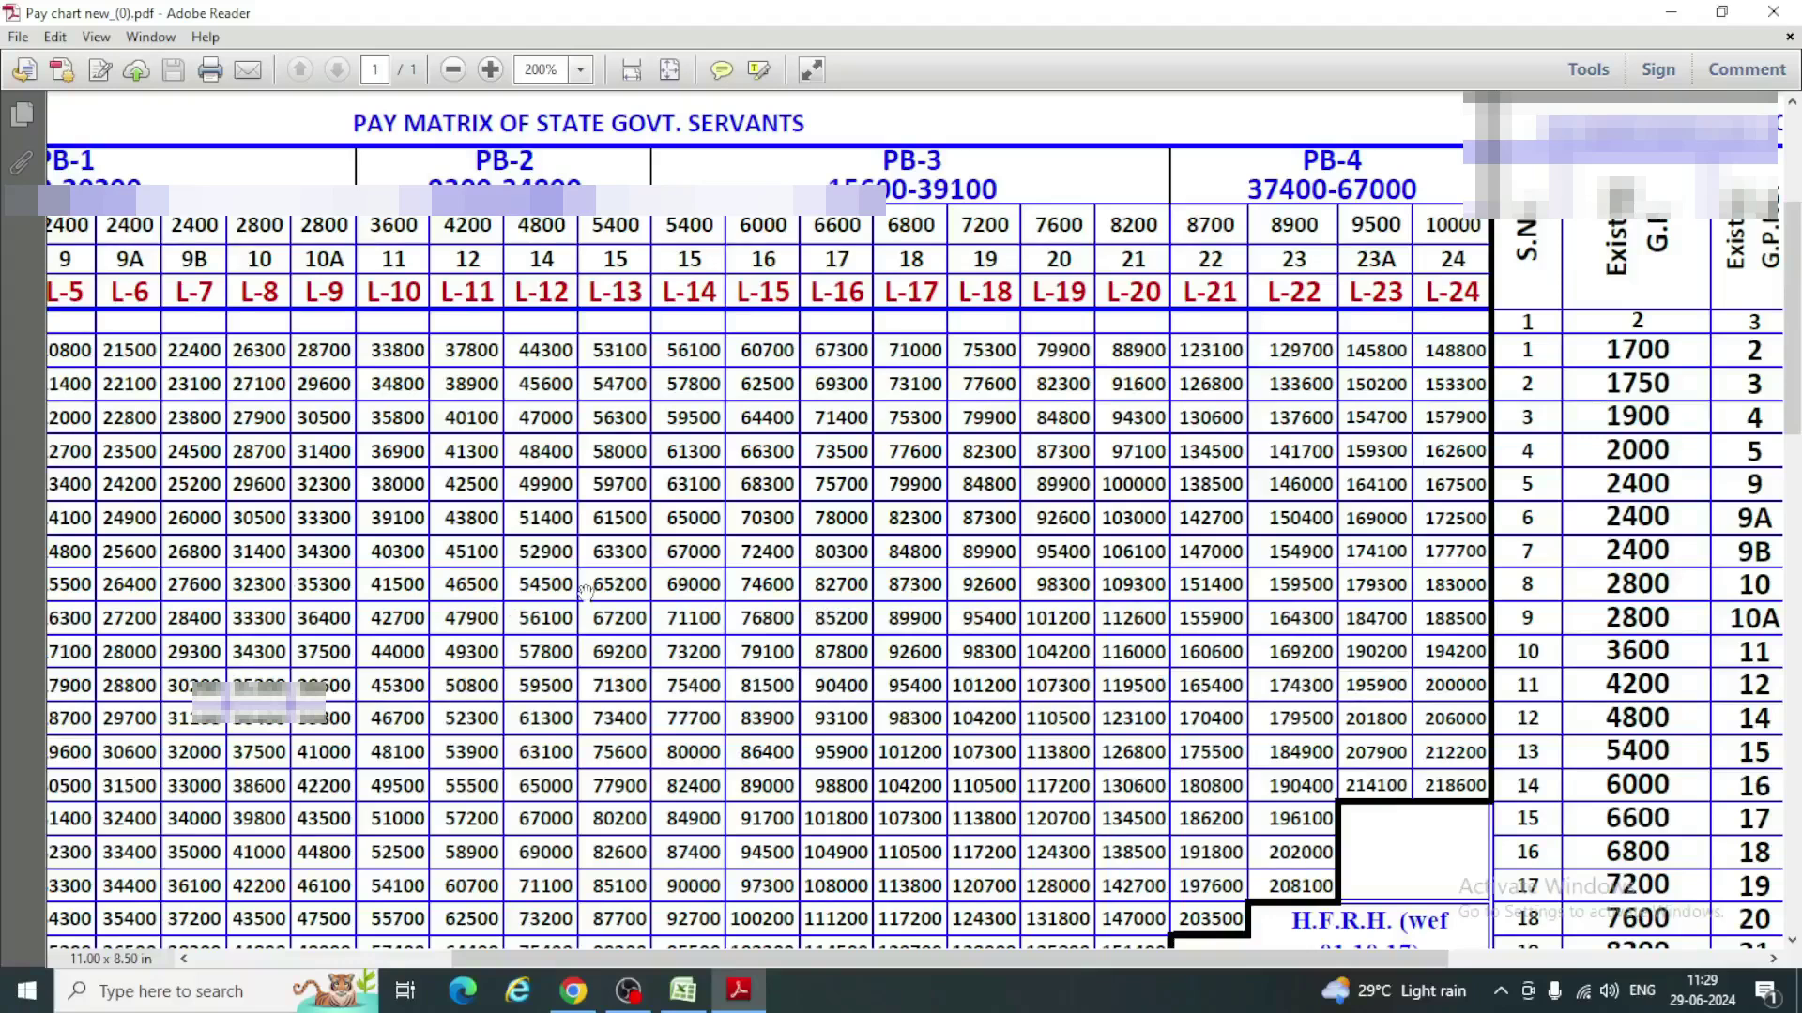
Step: Switch to Chrome and open the employee list for modifying pay entitlement
click(574, 993)
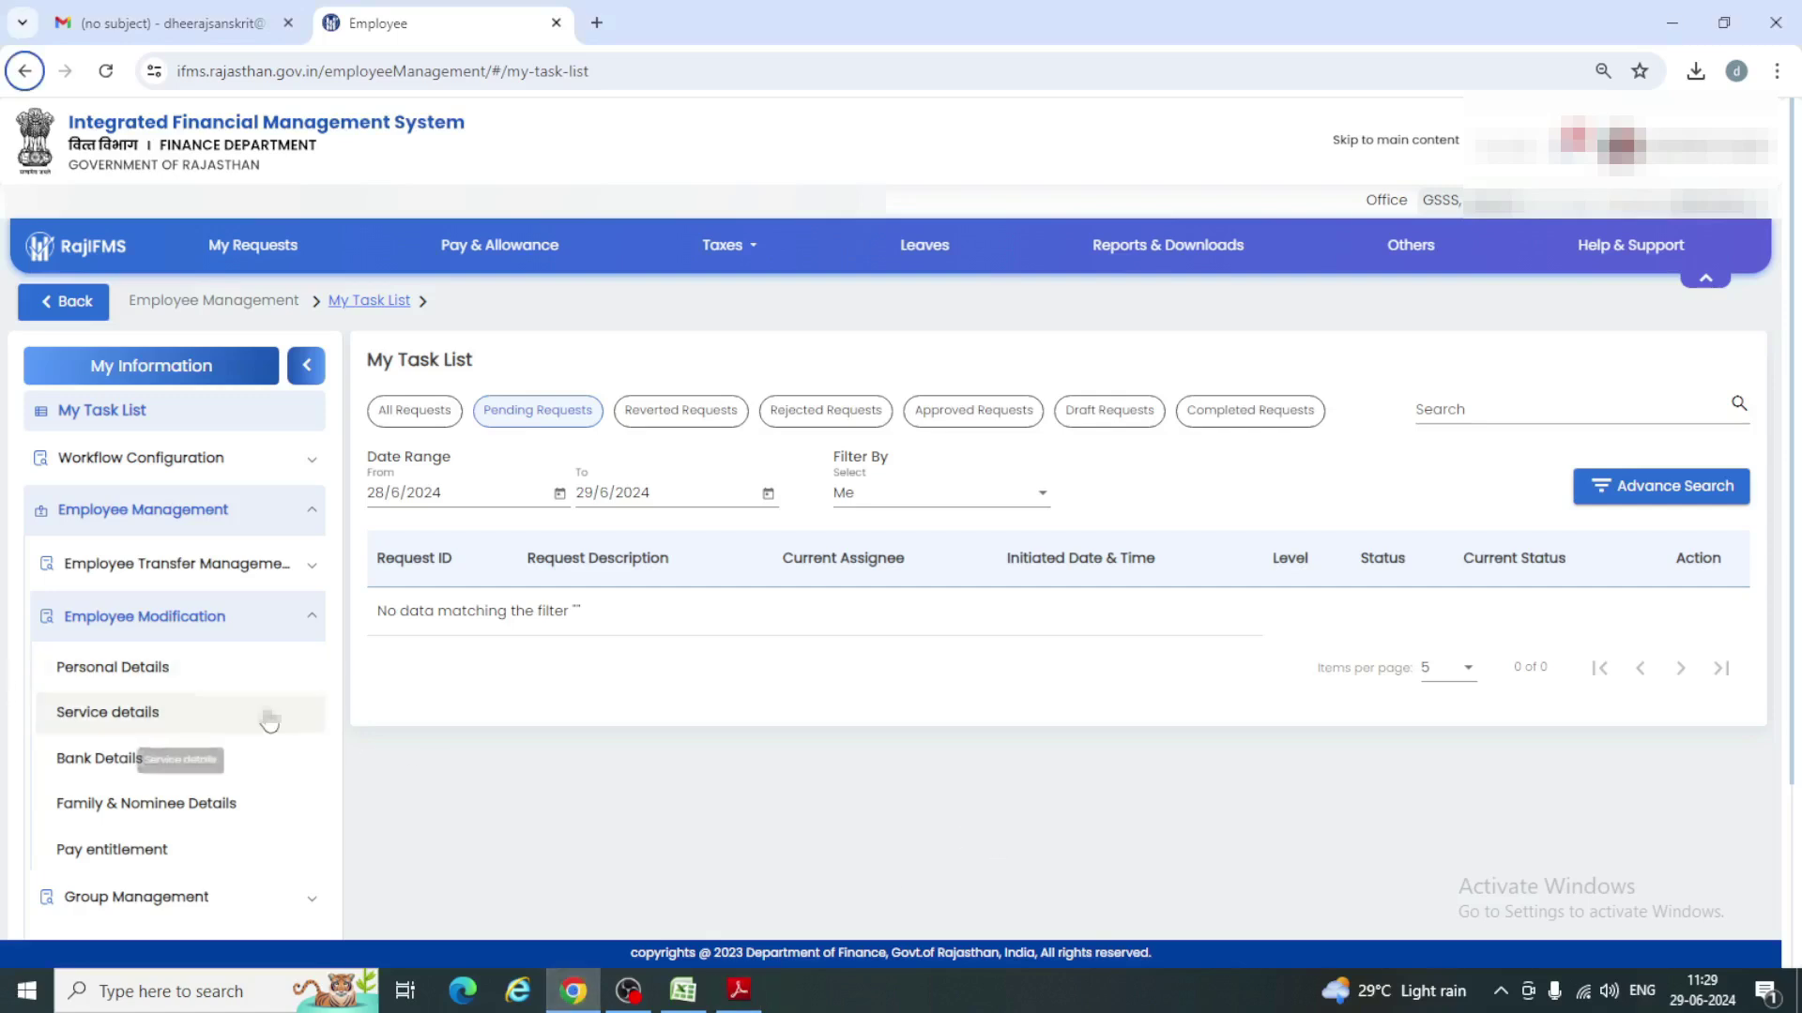
click(195, 619)
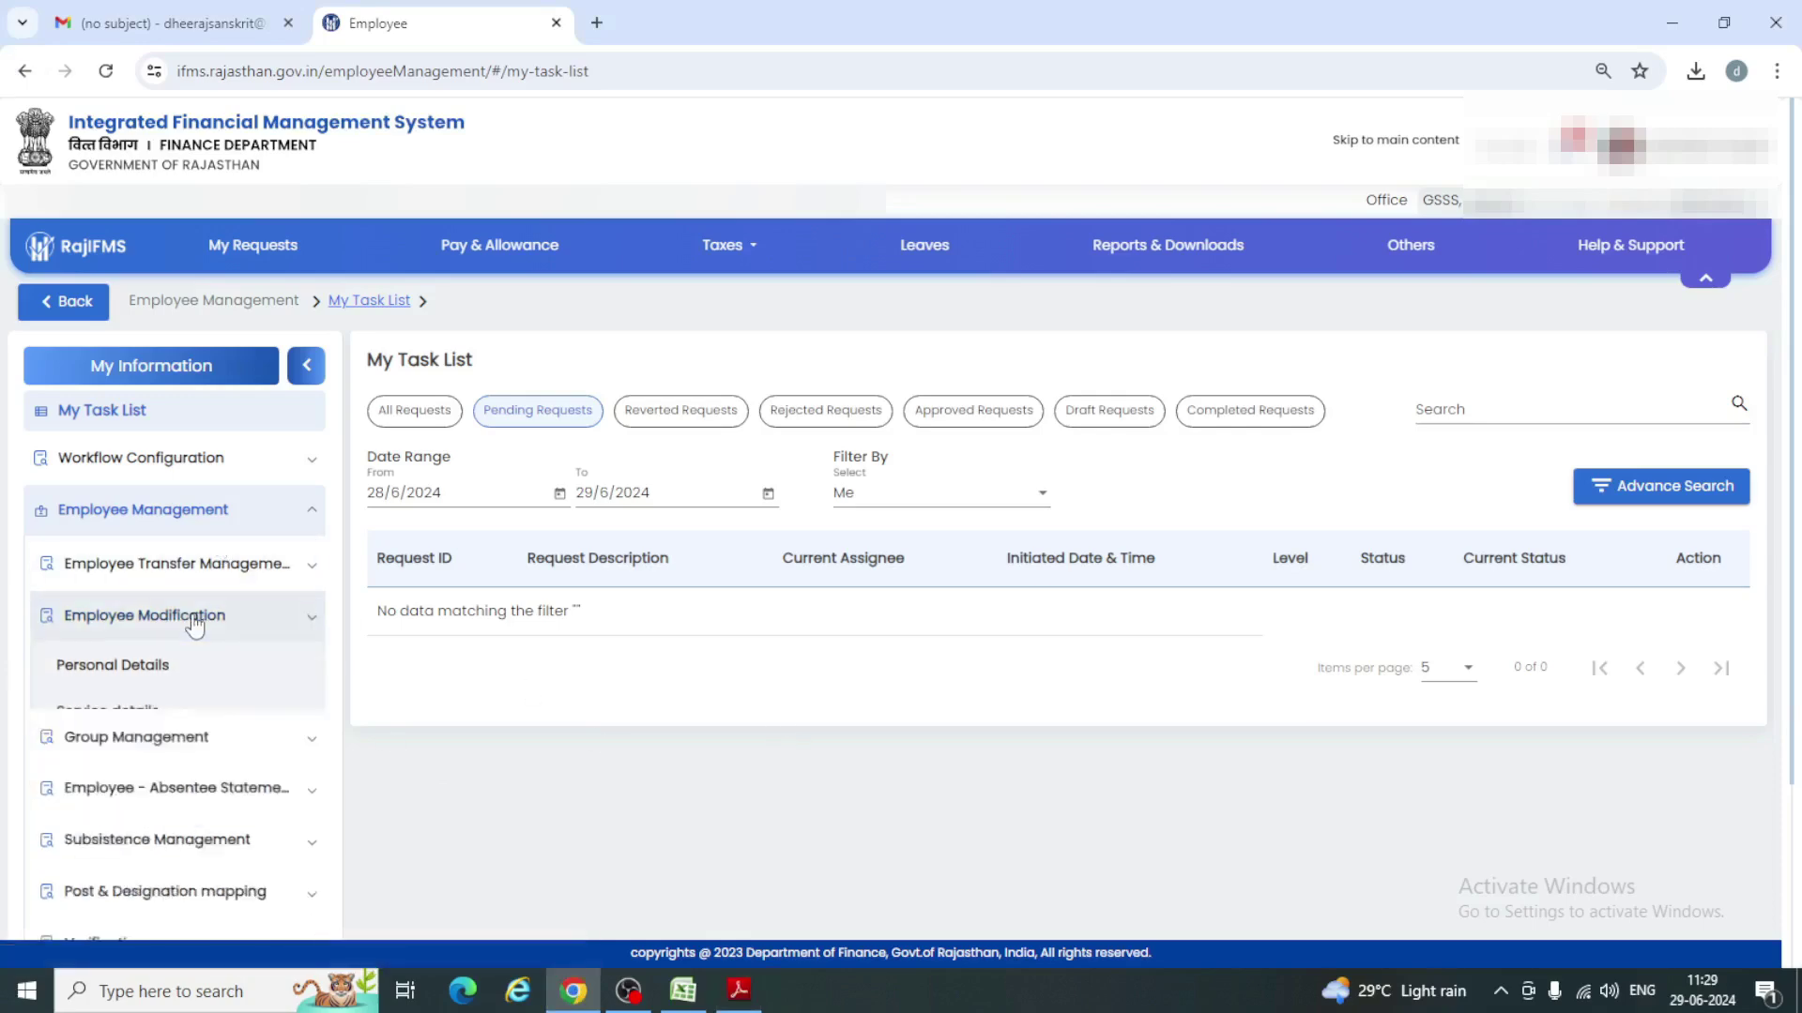
click(197, 619)
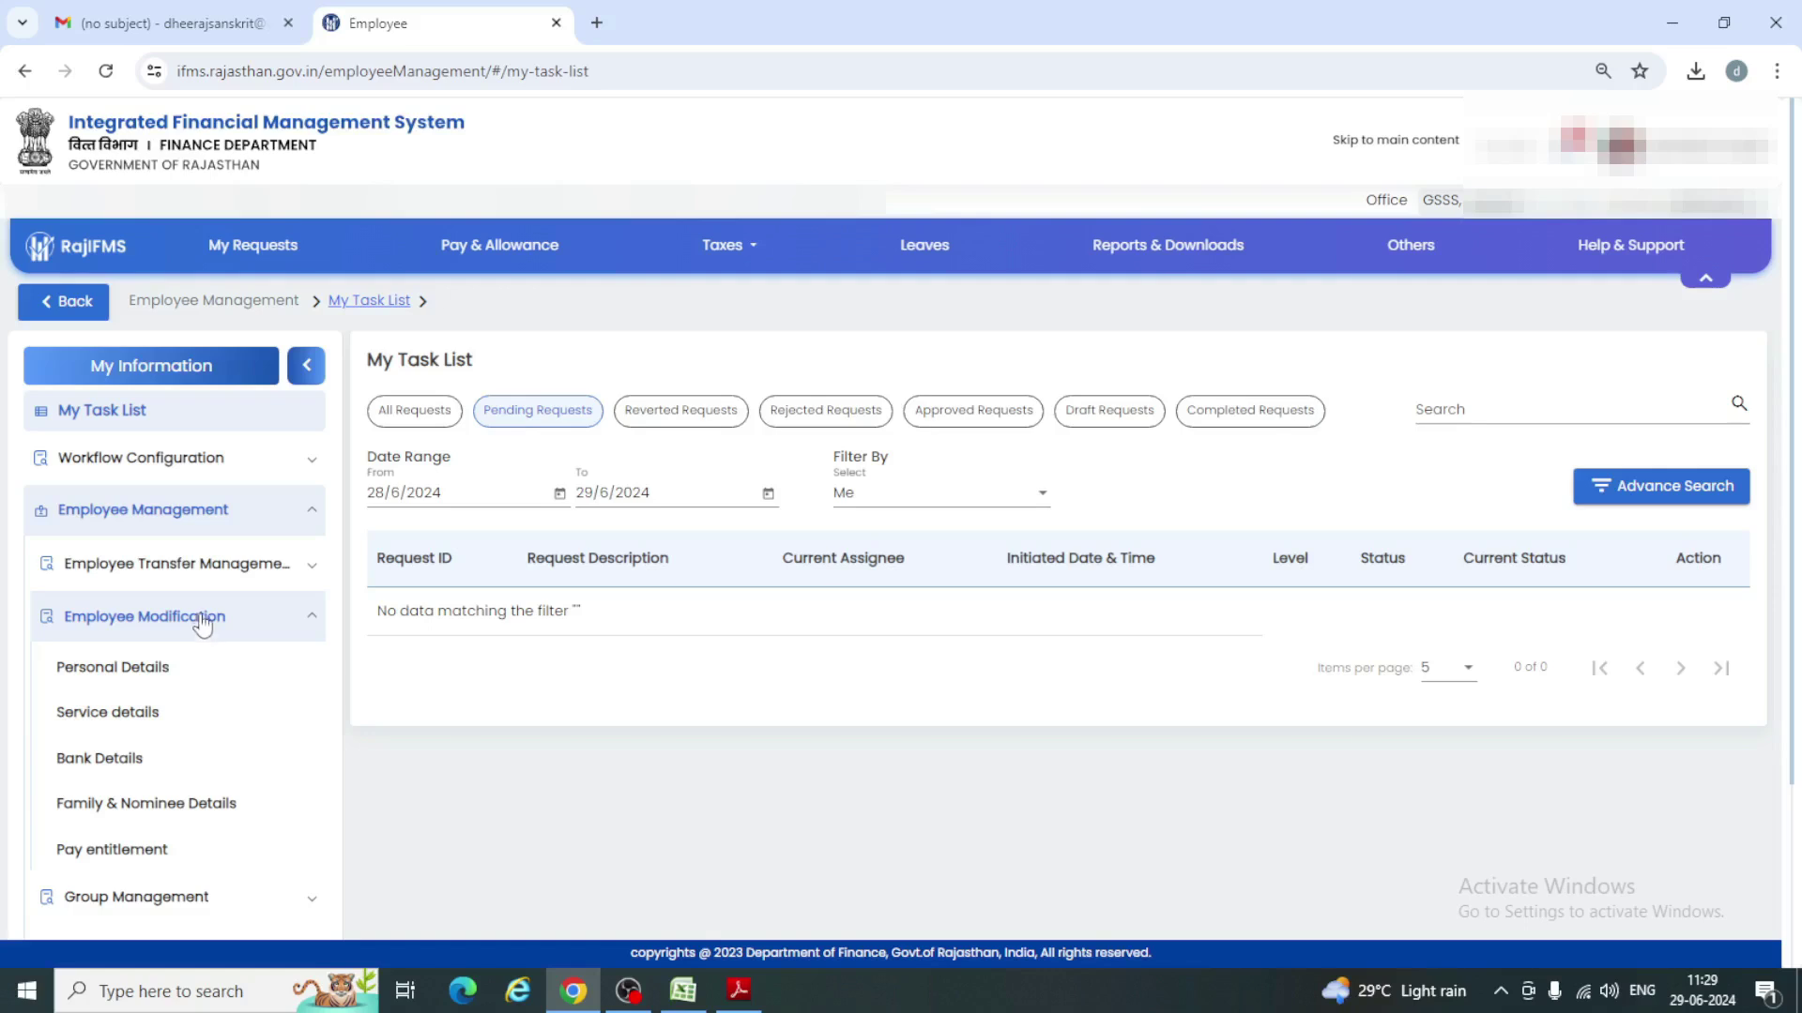
click(131, 856)
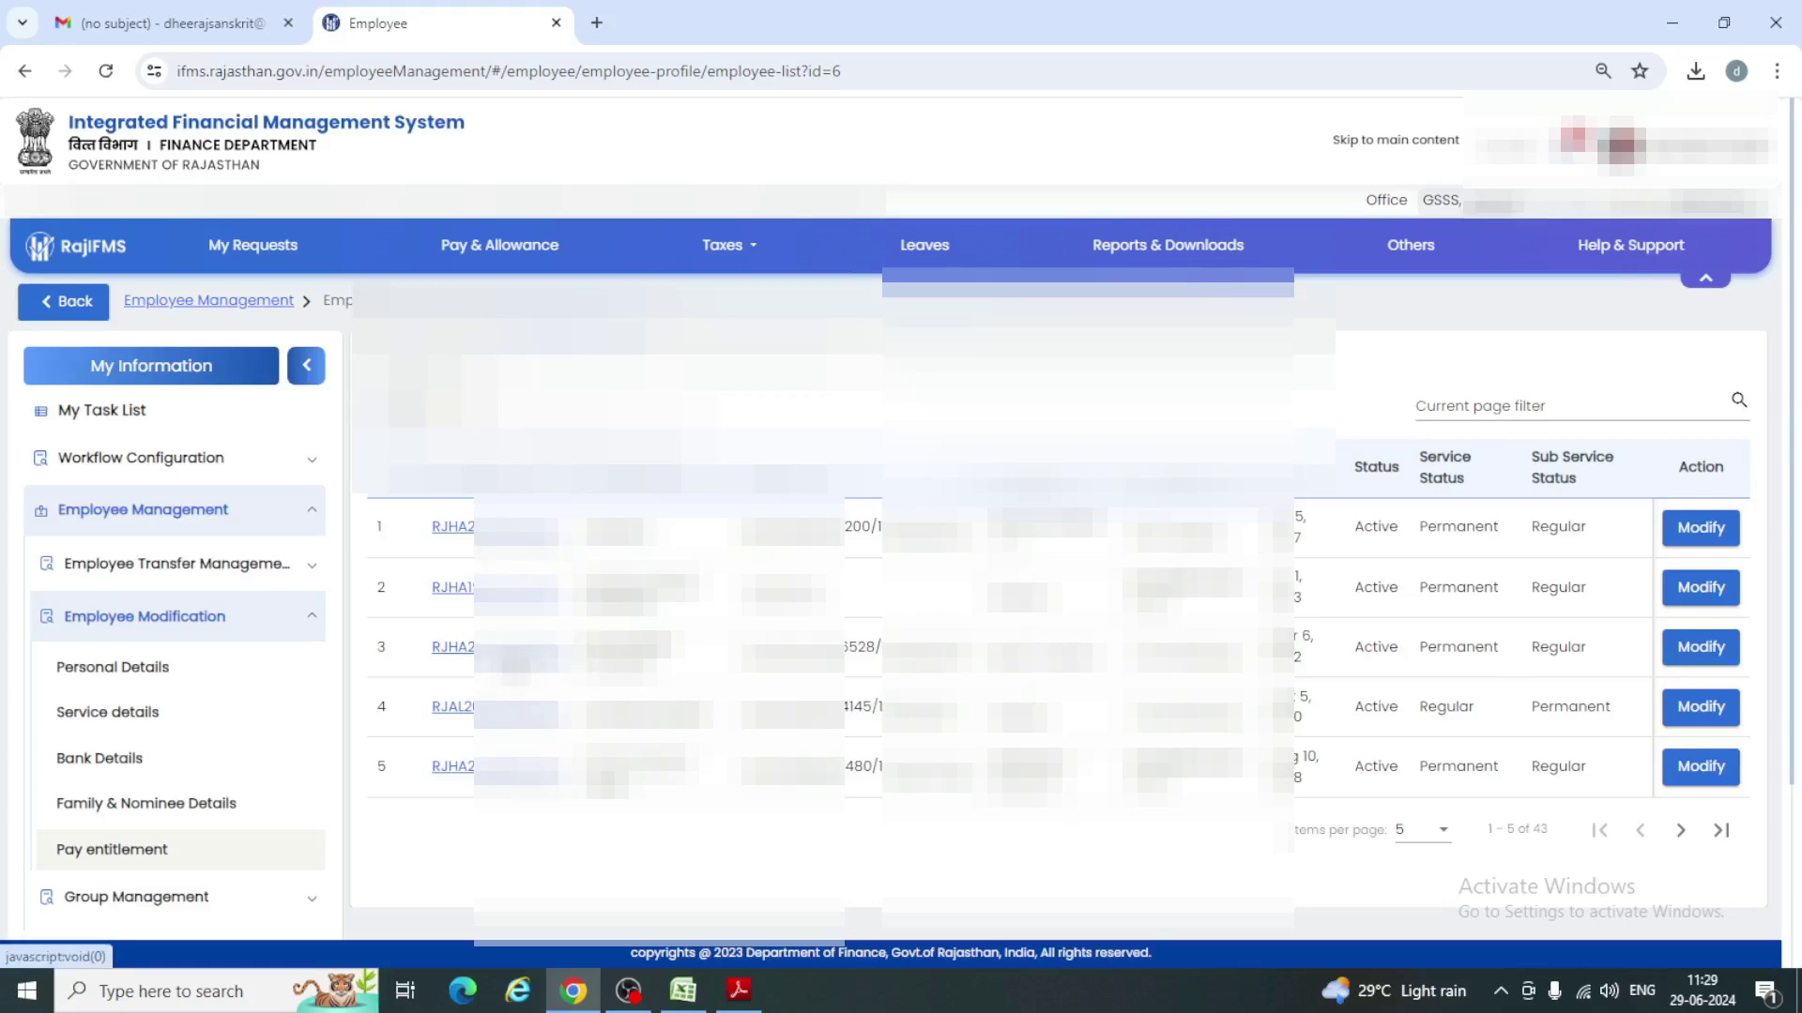
Step: Check the allowance details of the third and first listed employees, and open the first employee's pay entitlement for modification
click(513, 655)
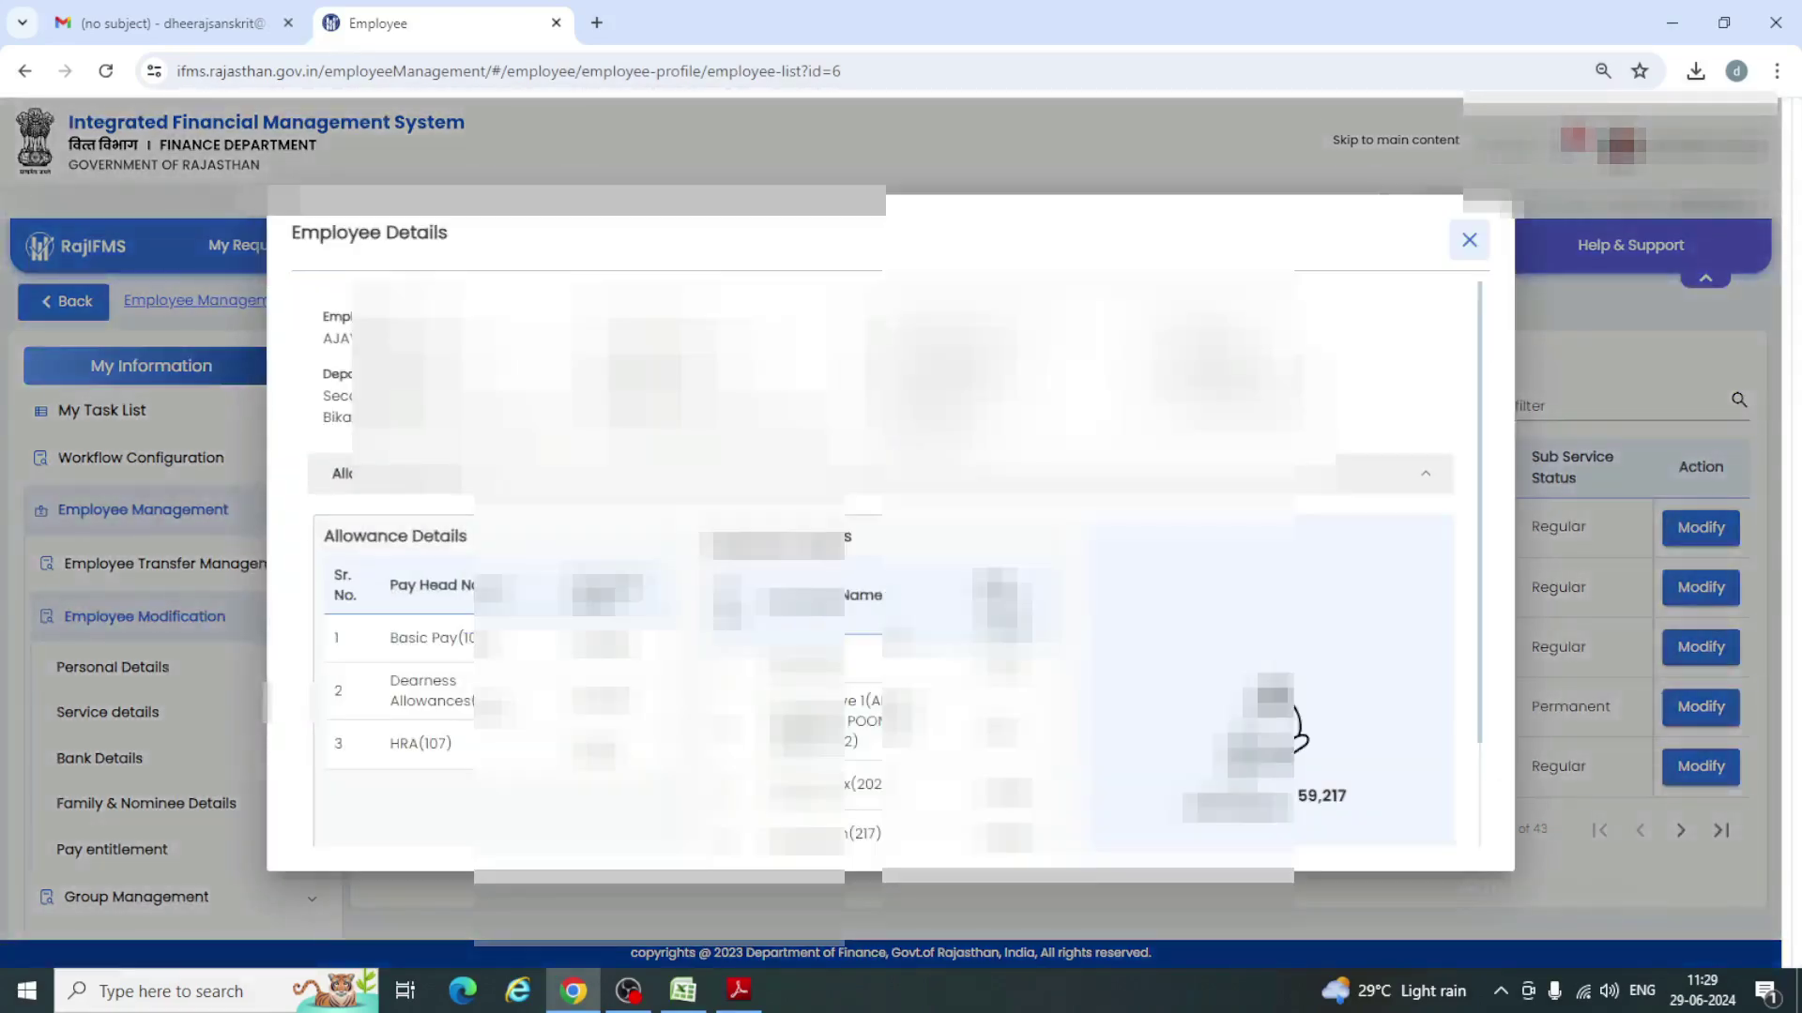
click(1470, 240)
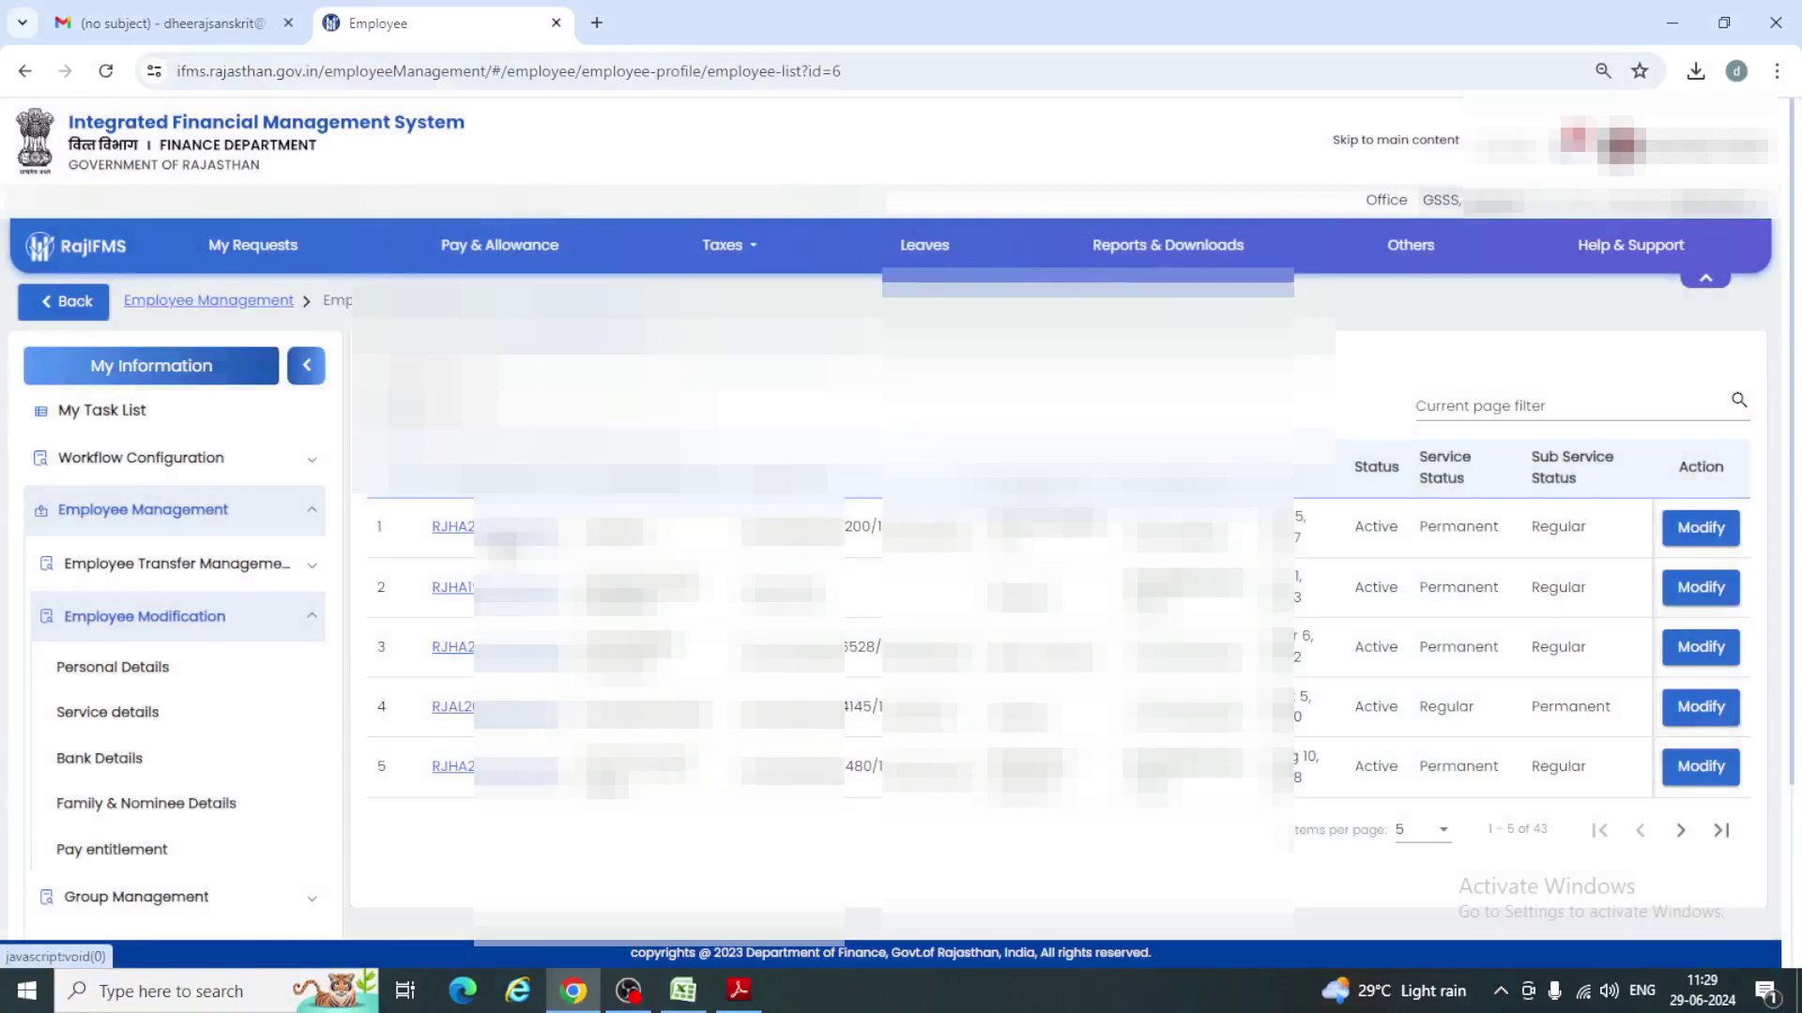
click(509, 533)
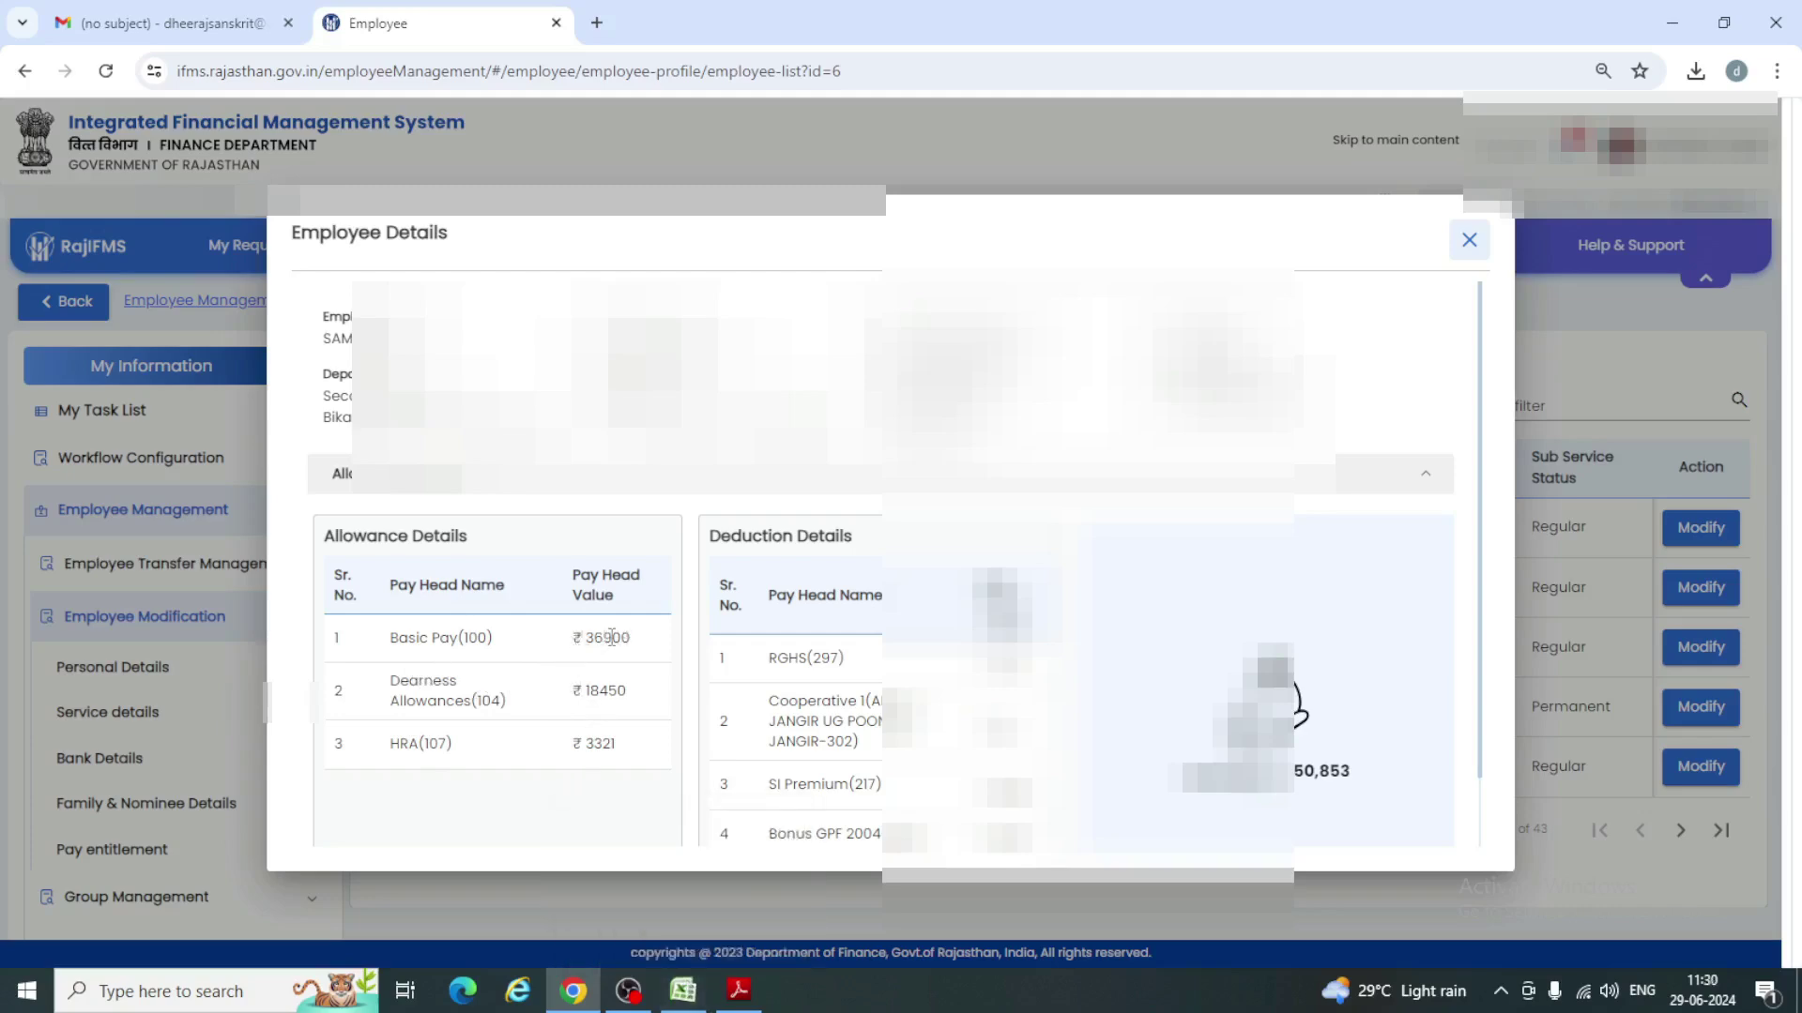
click(1469, 242)
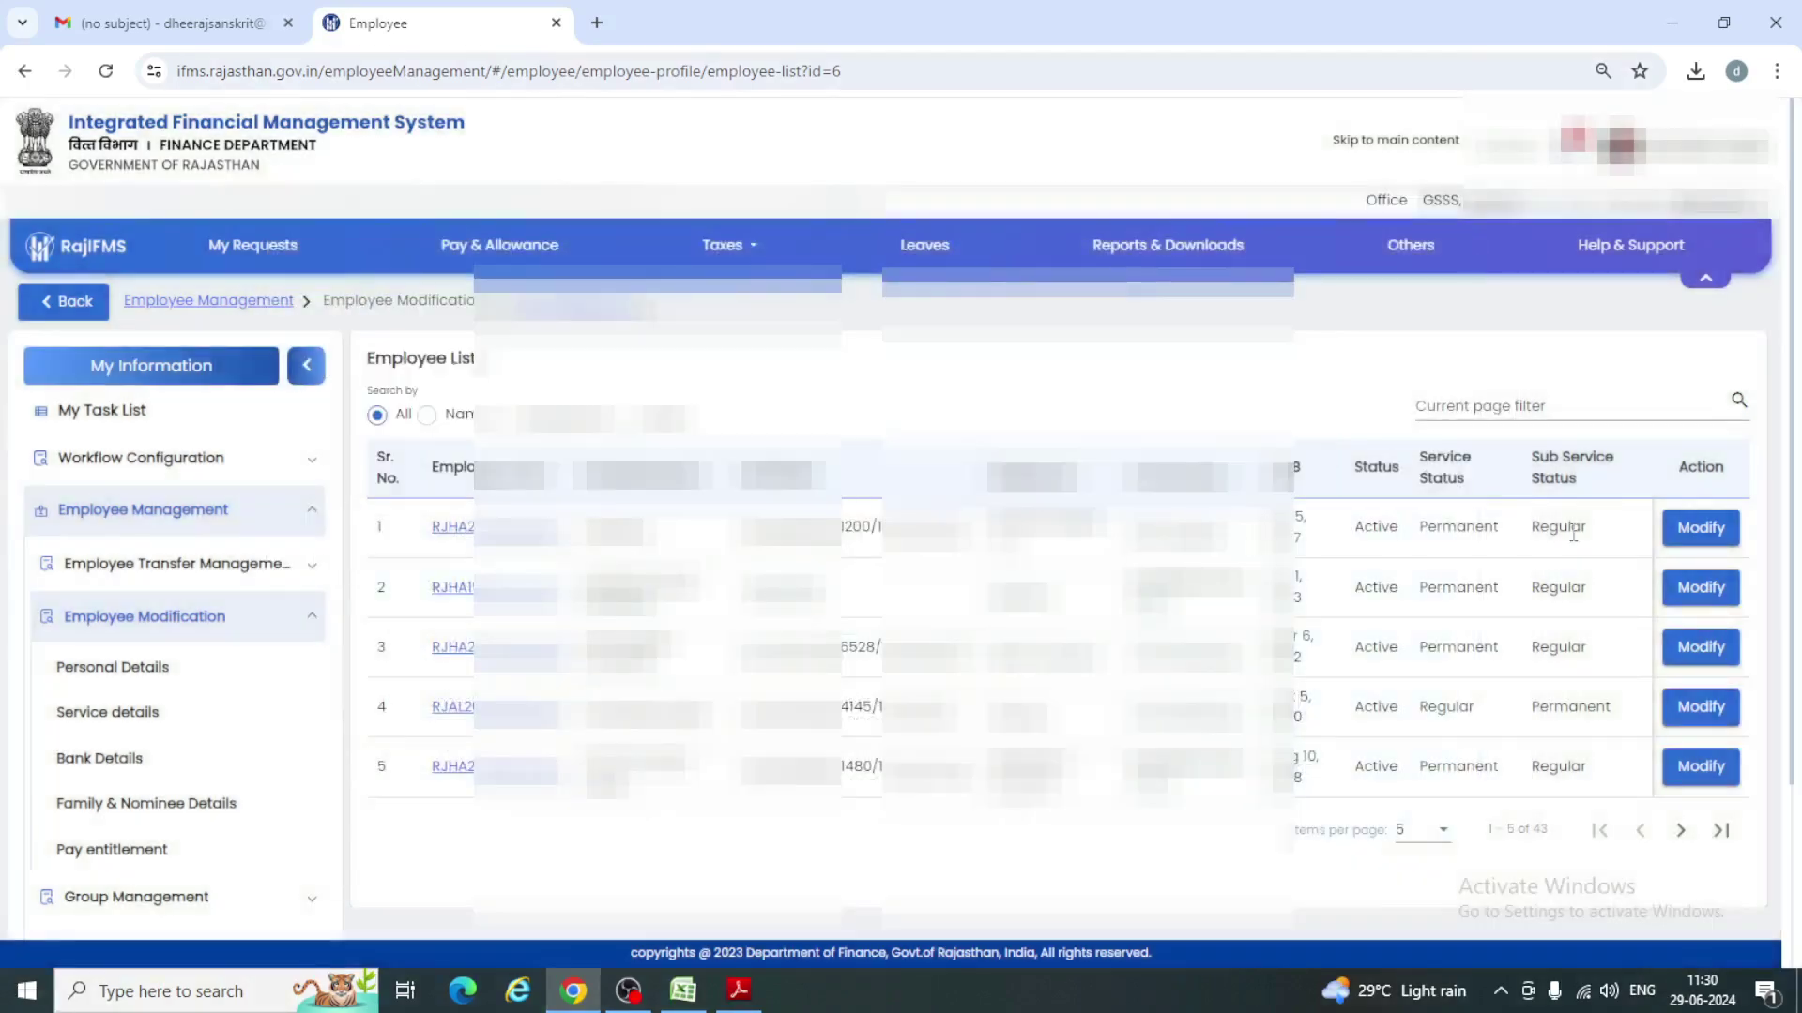
click(1706, 532)
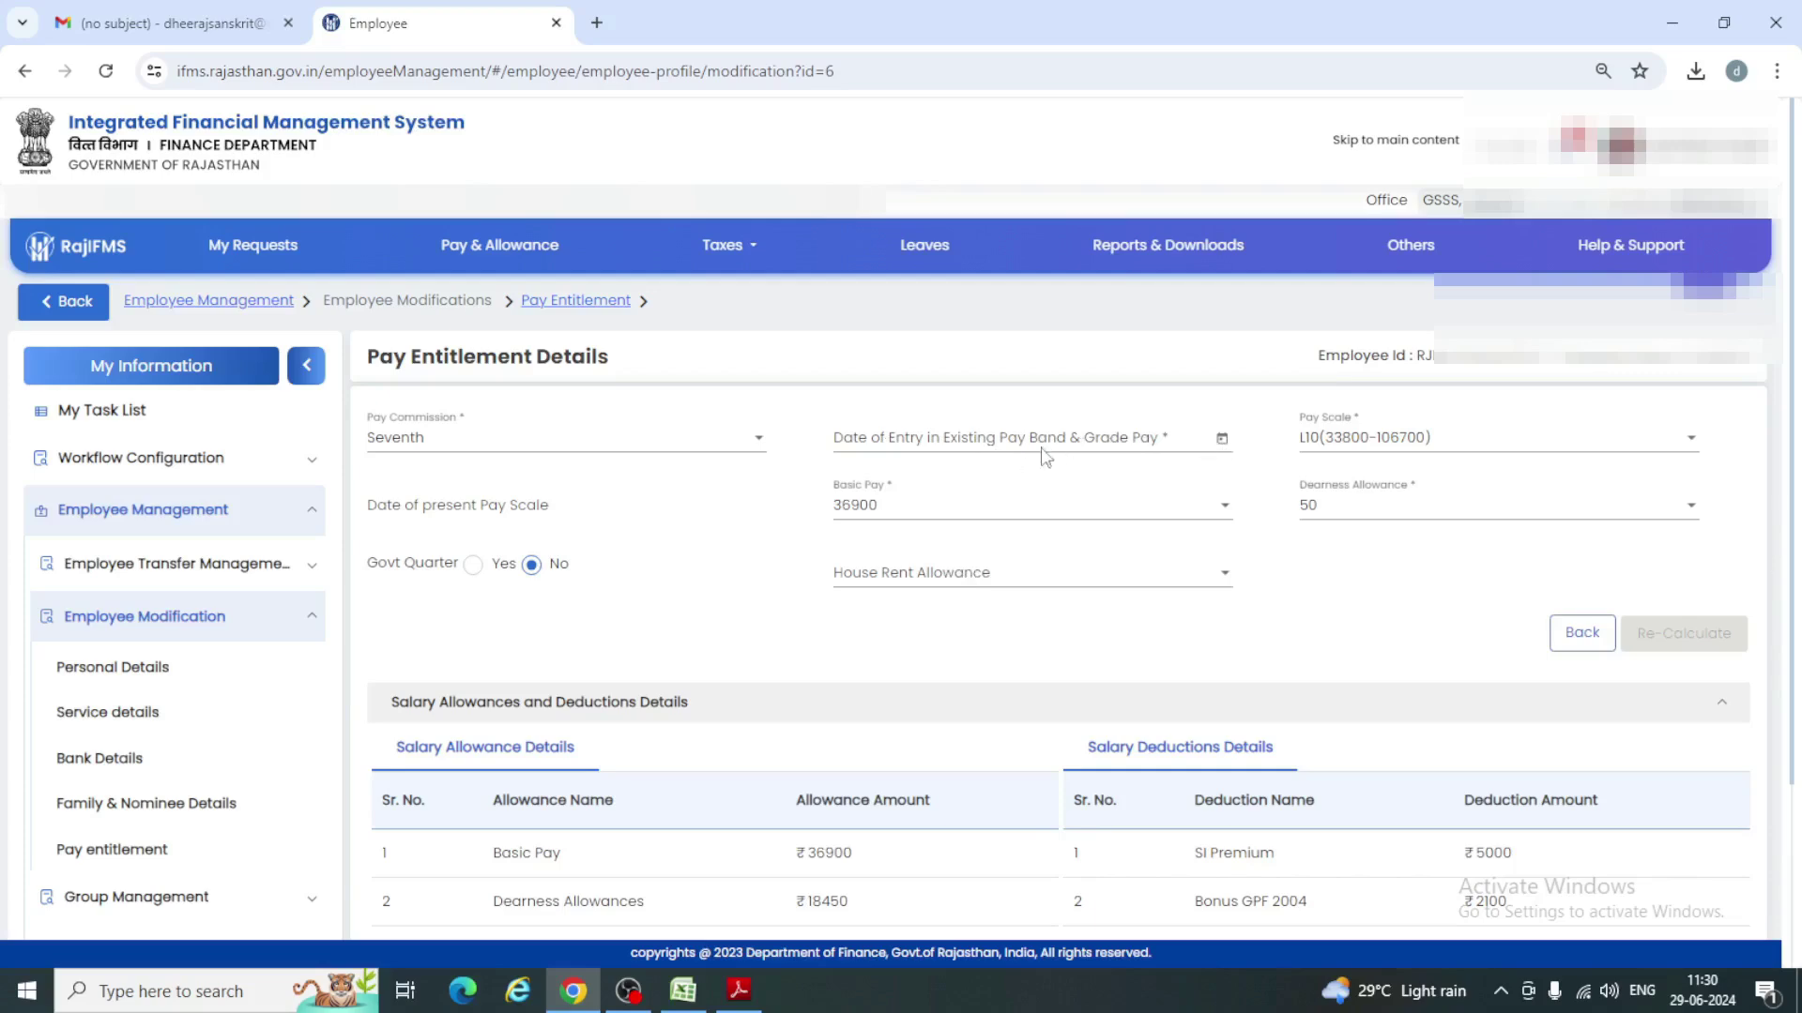
click(1221, 439)
click(948, 505)
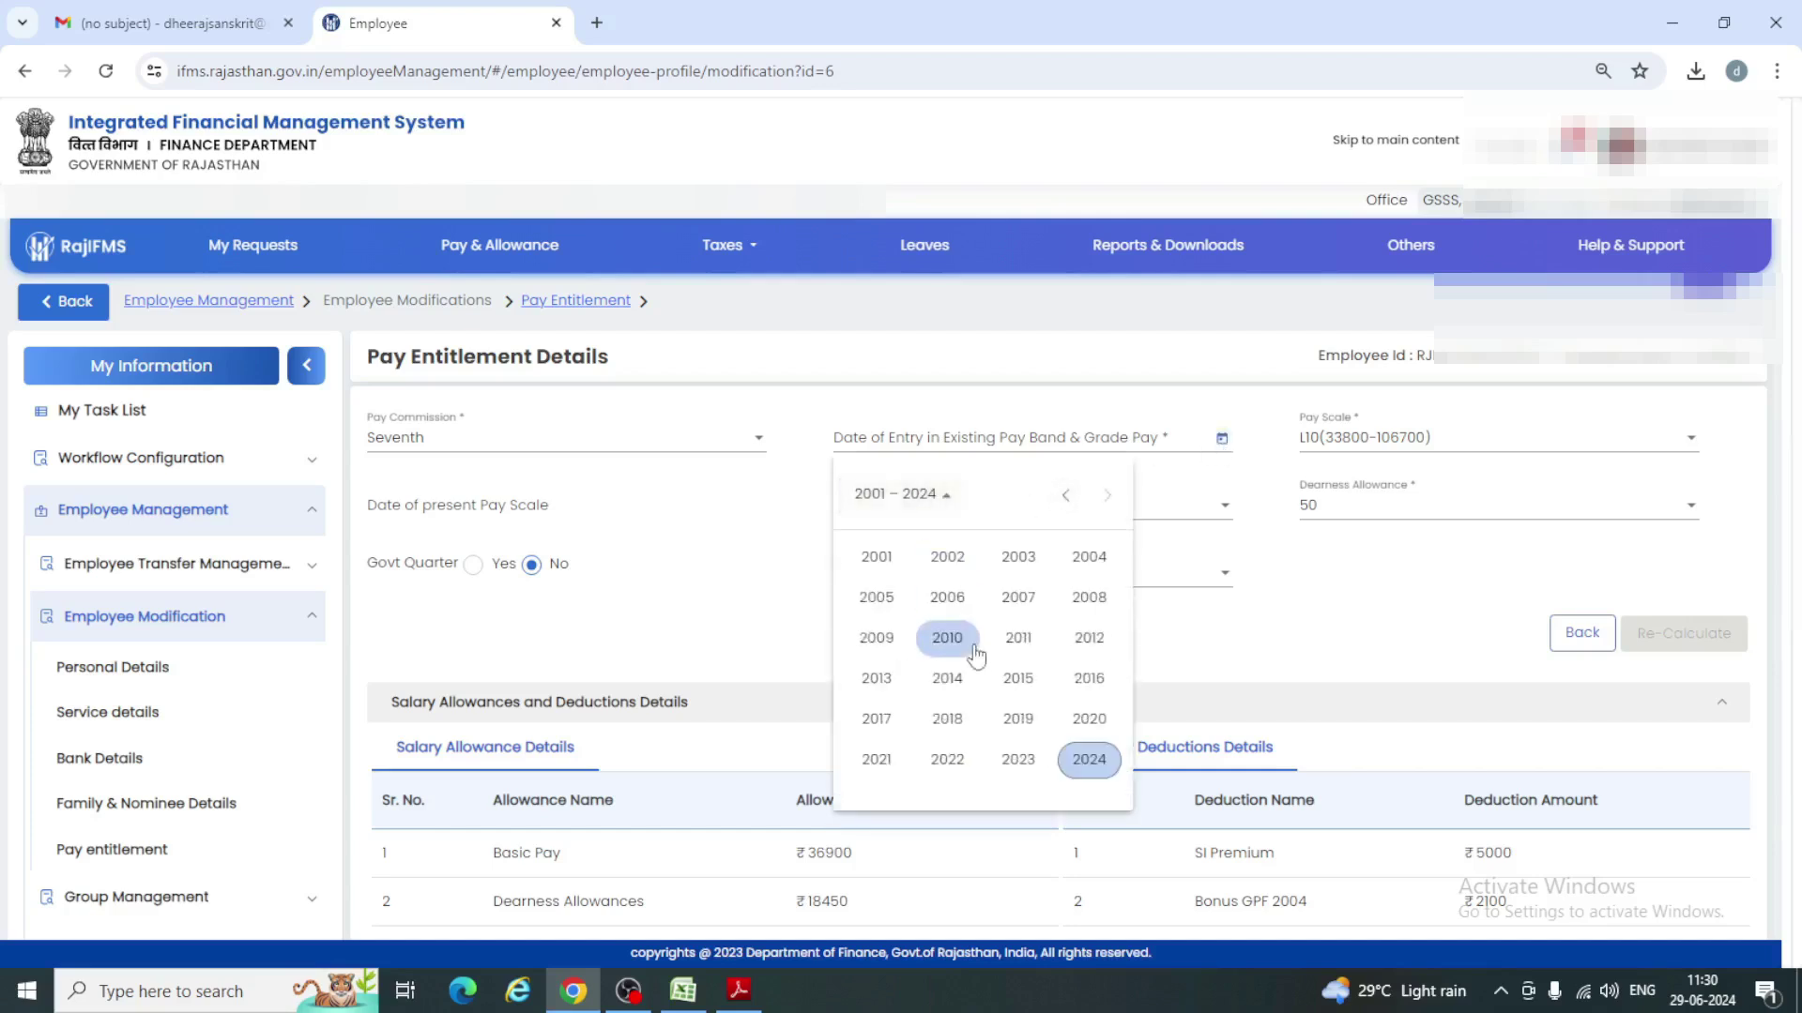
click(1017, 762)
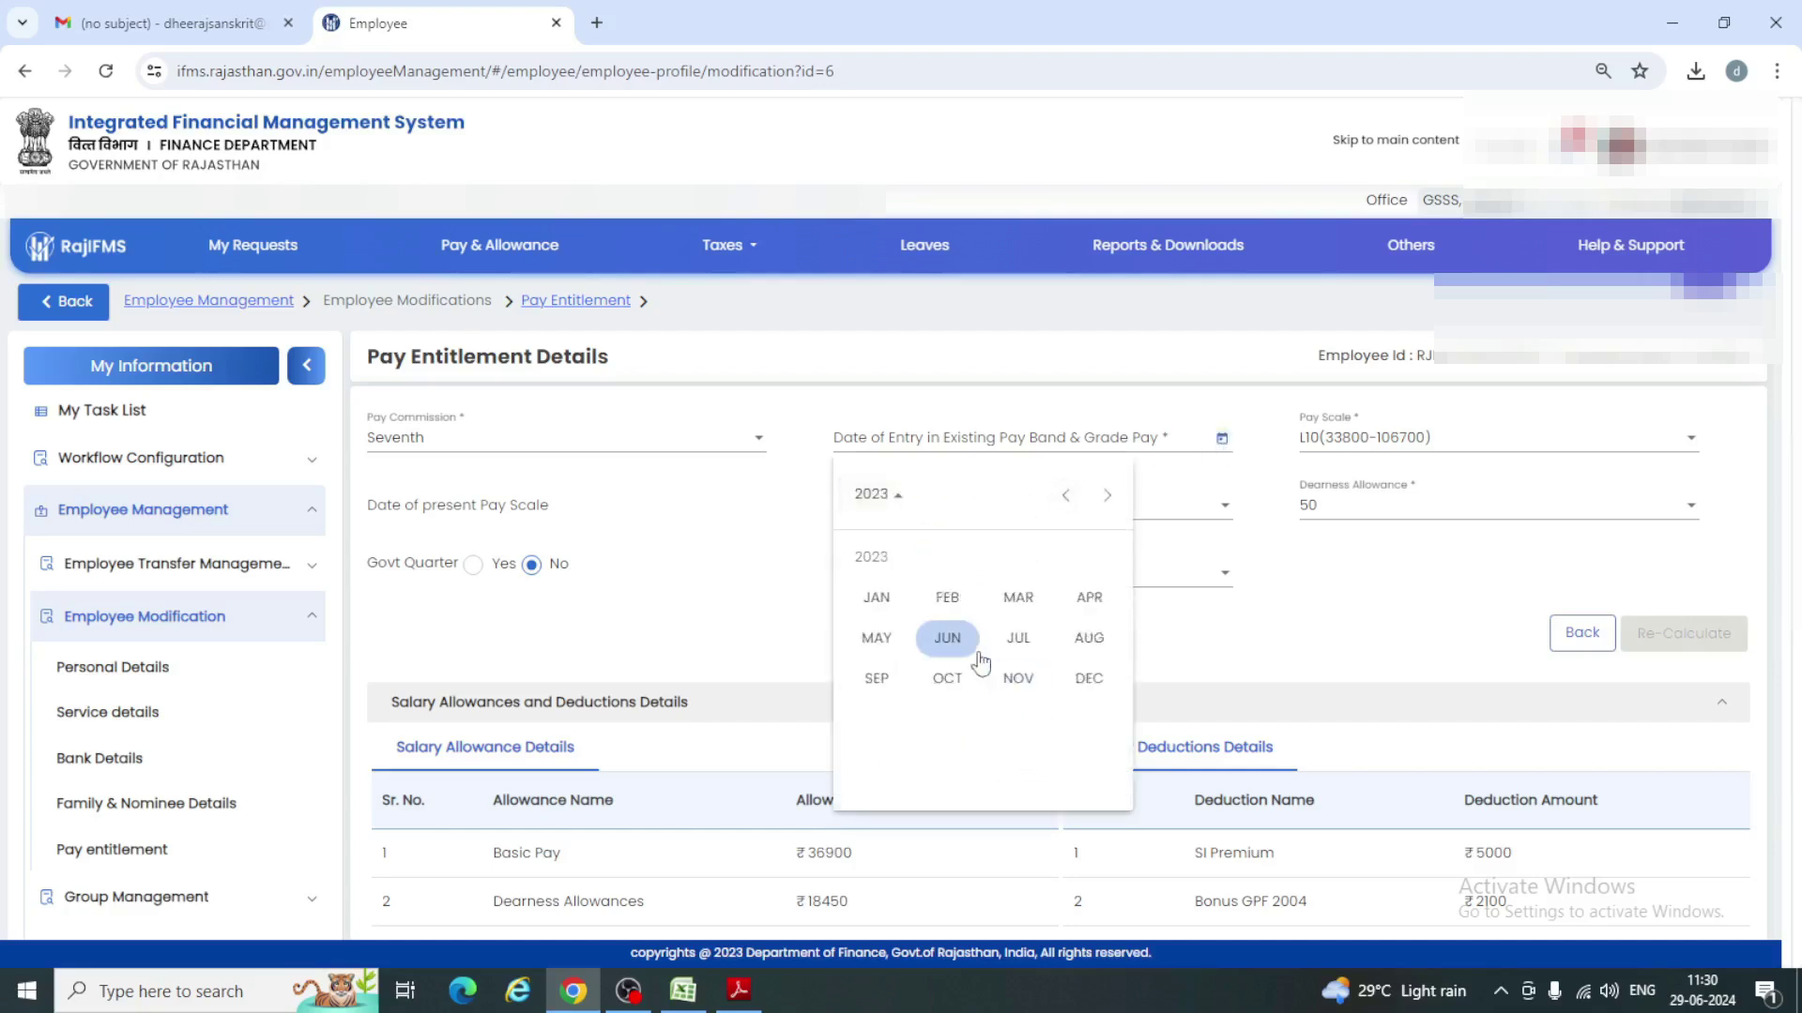
click(1248, 637)
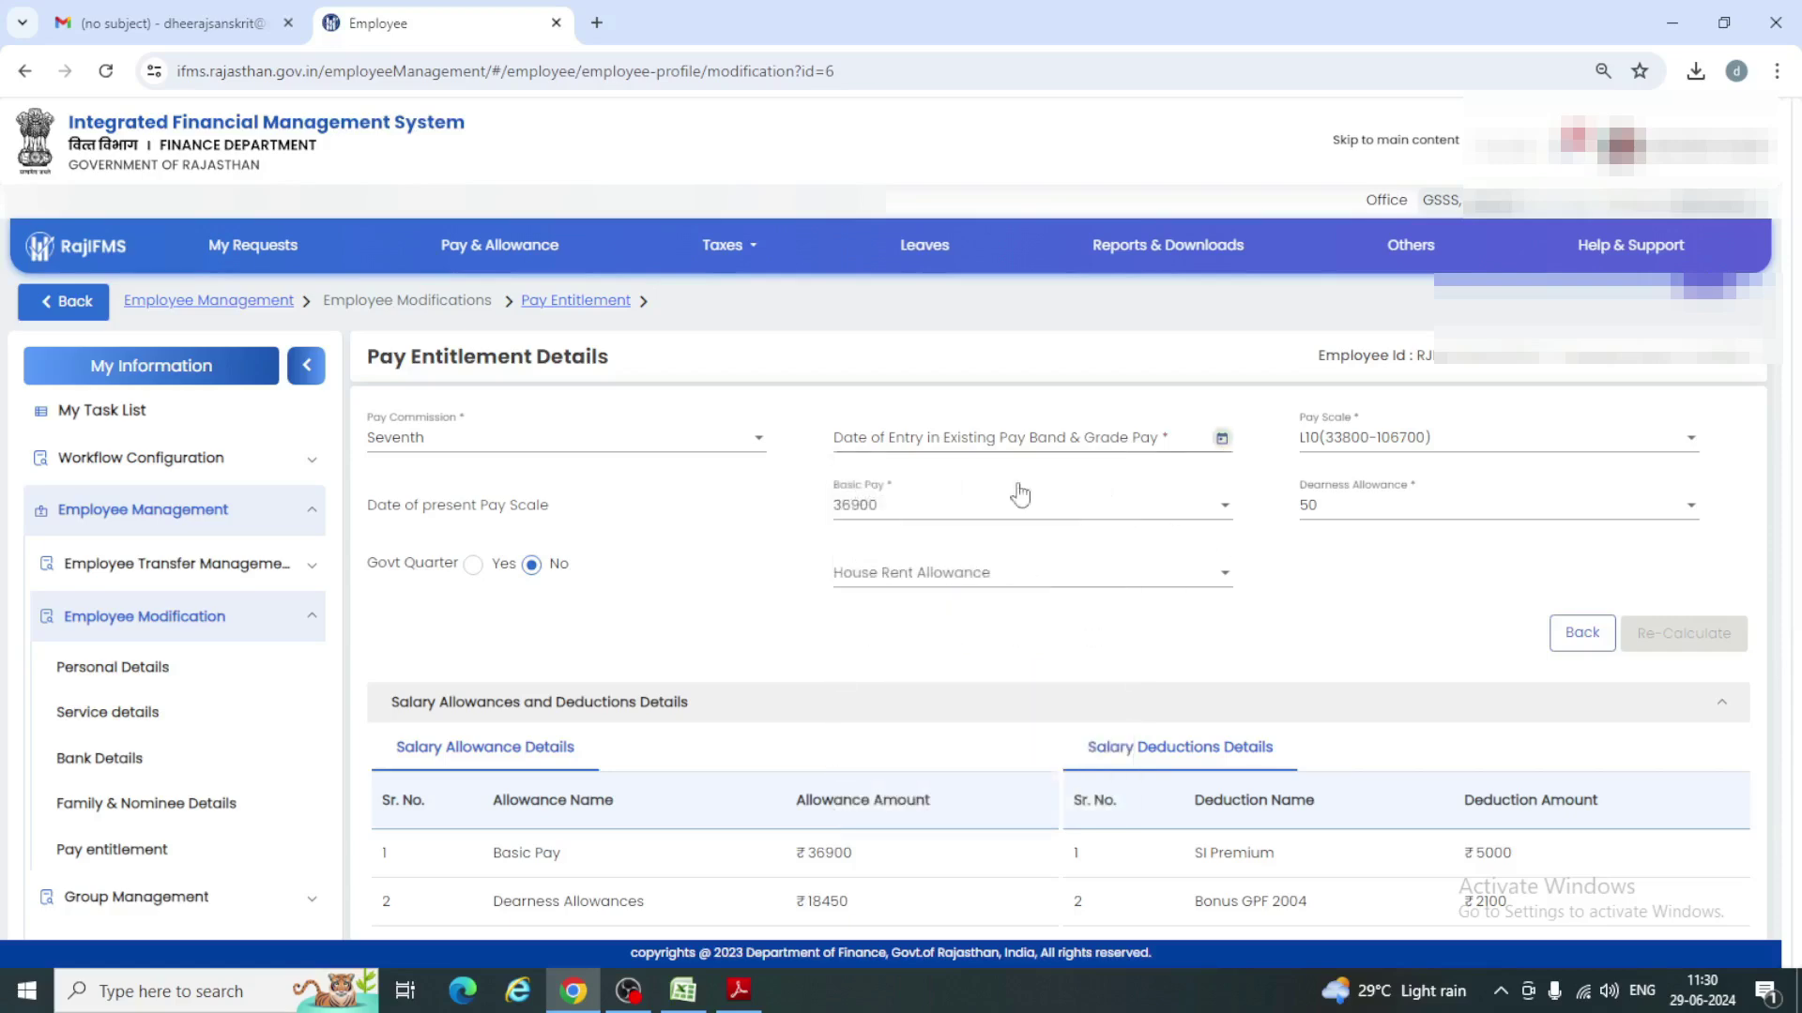
click(1221, 439)
click(1312, 611)
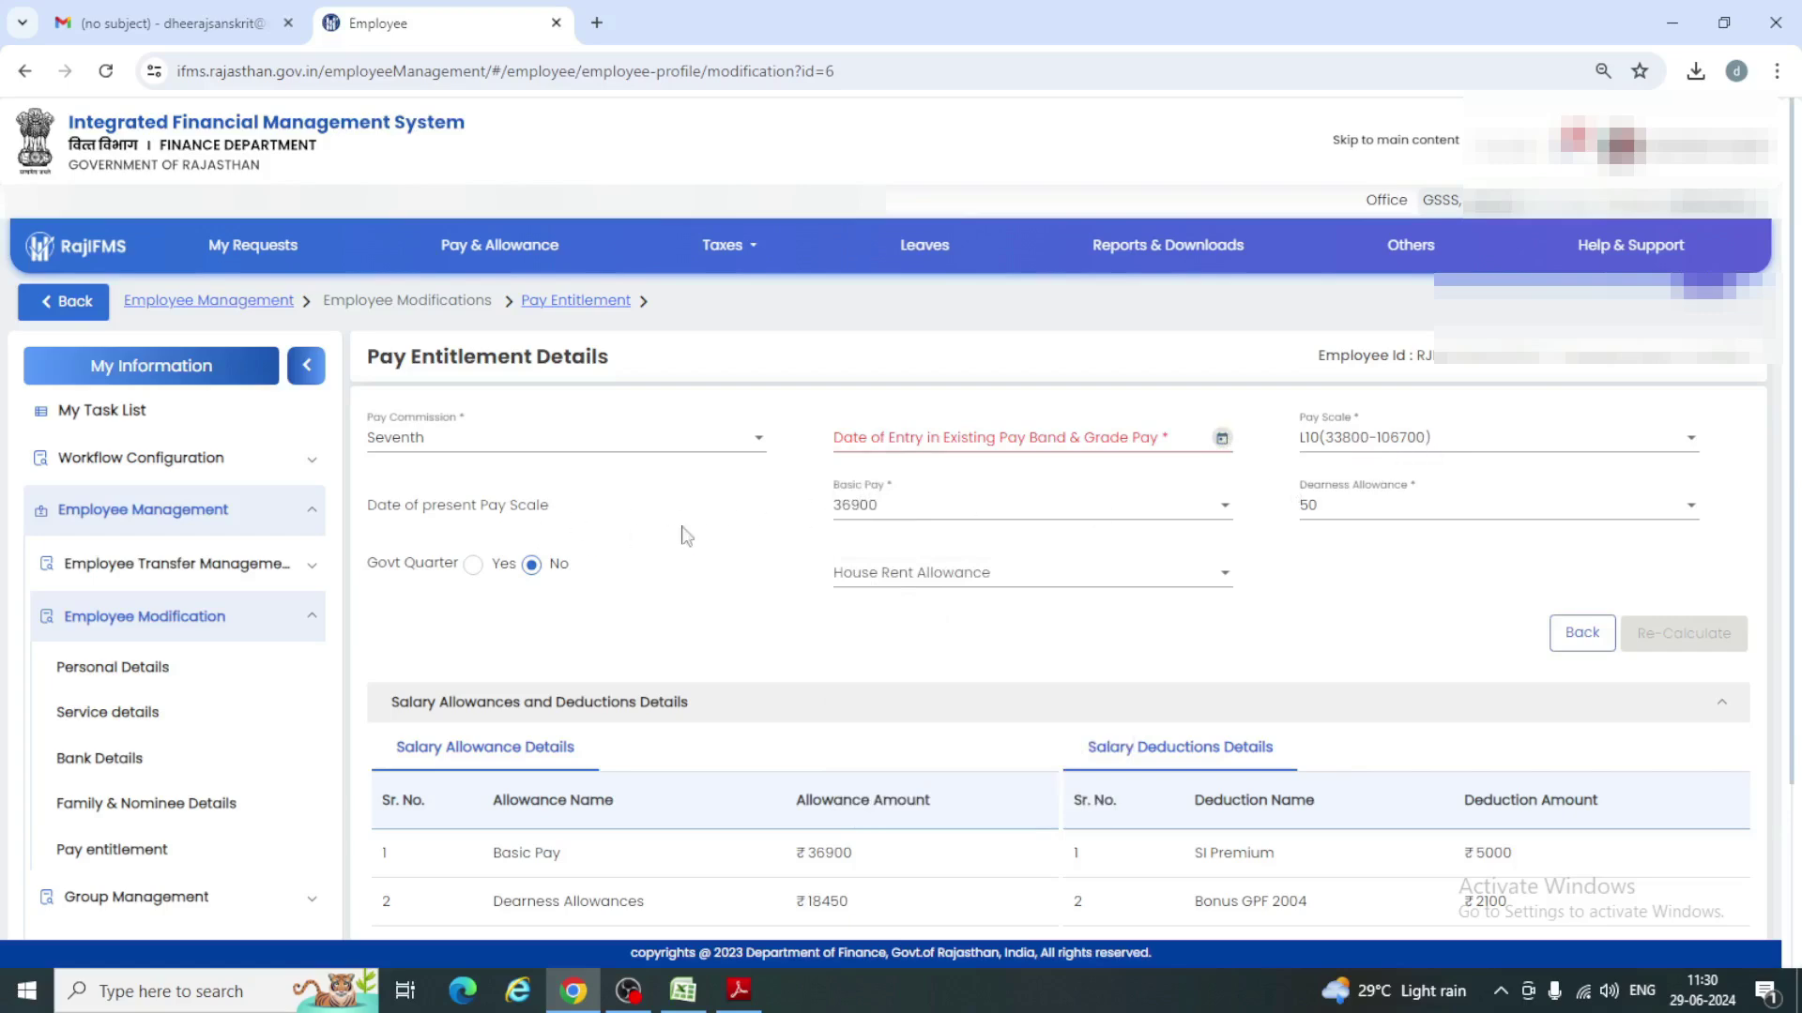
Step: Set the employee's basic pay to 38000 and the house rent allowance to 9
click(1107, 519)
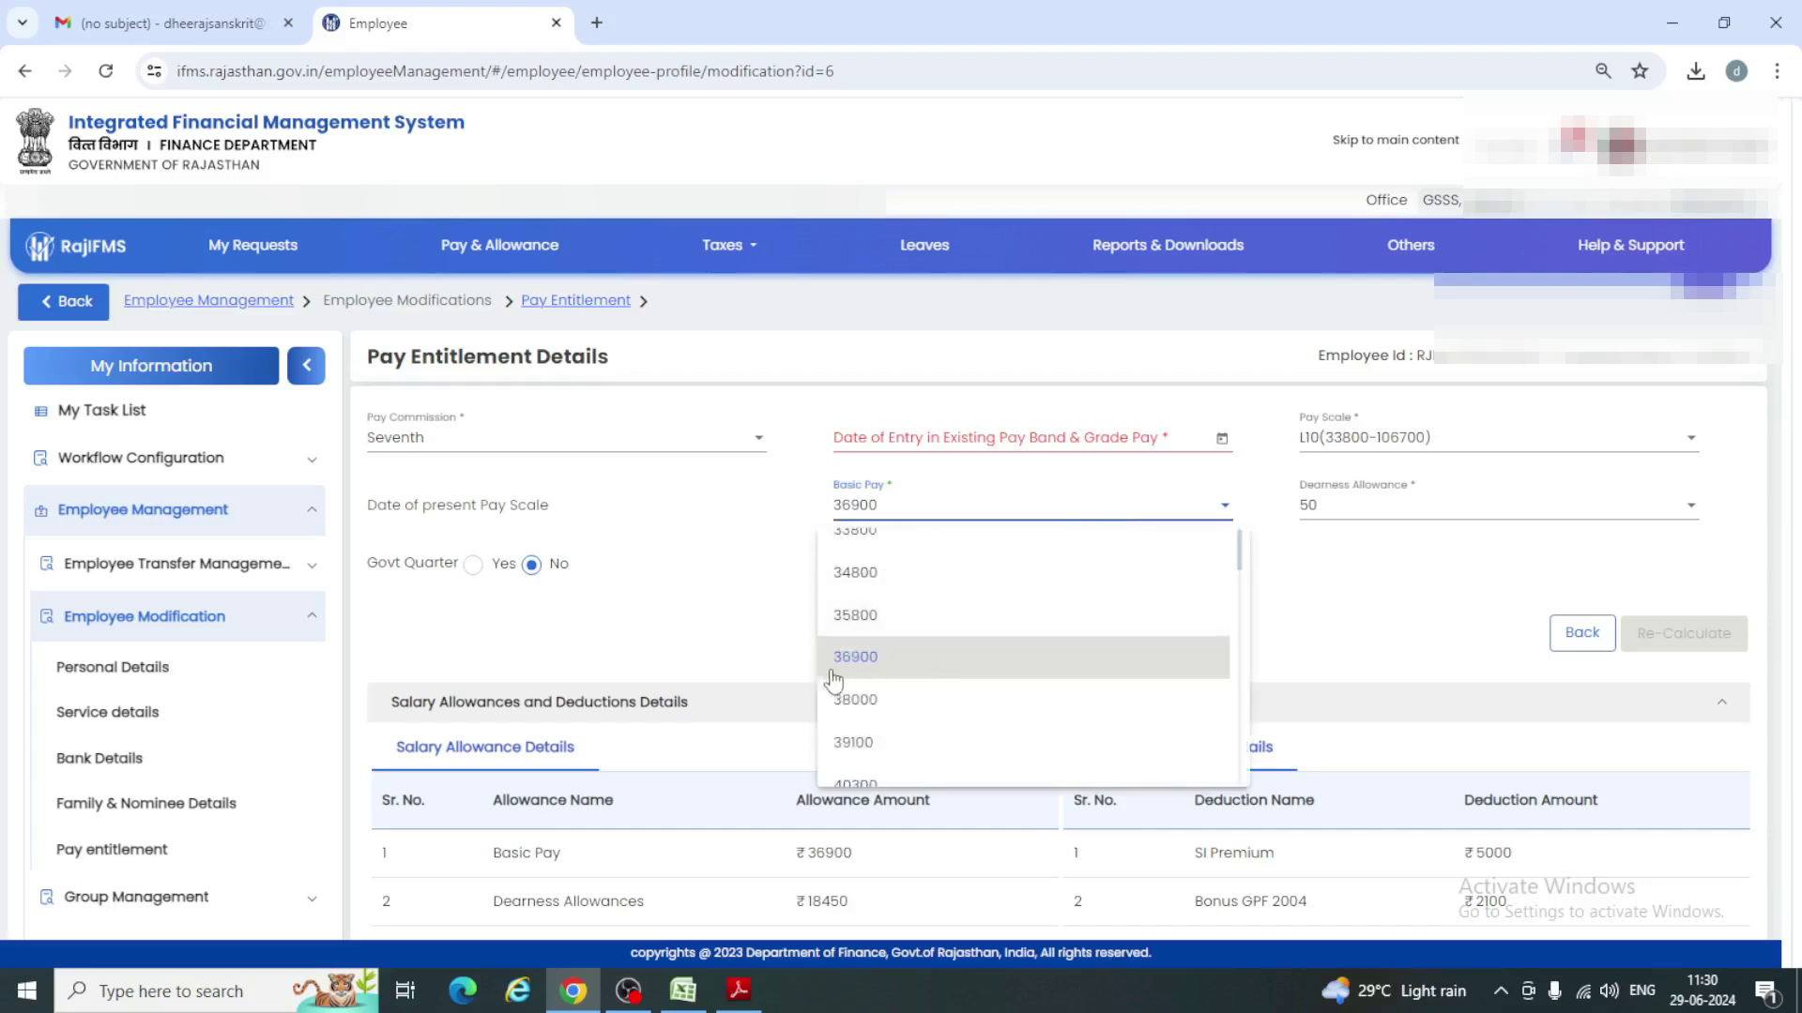
click(856, 699)
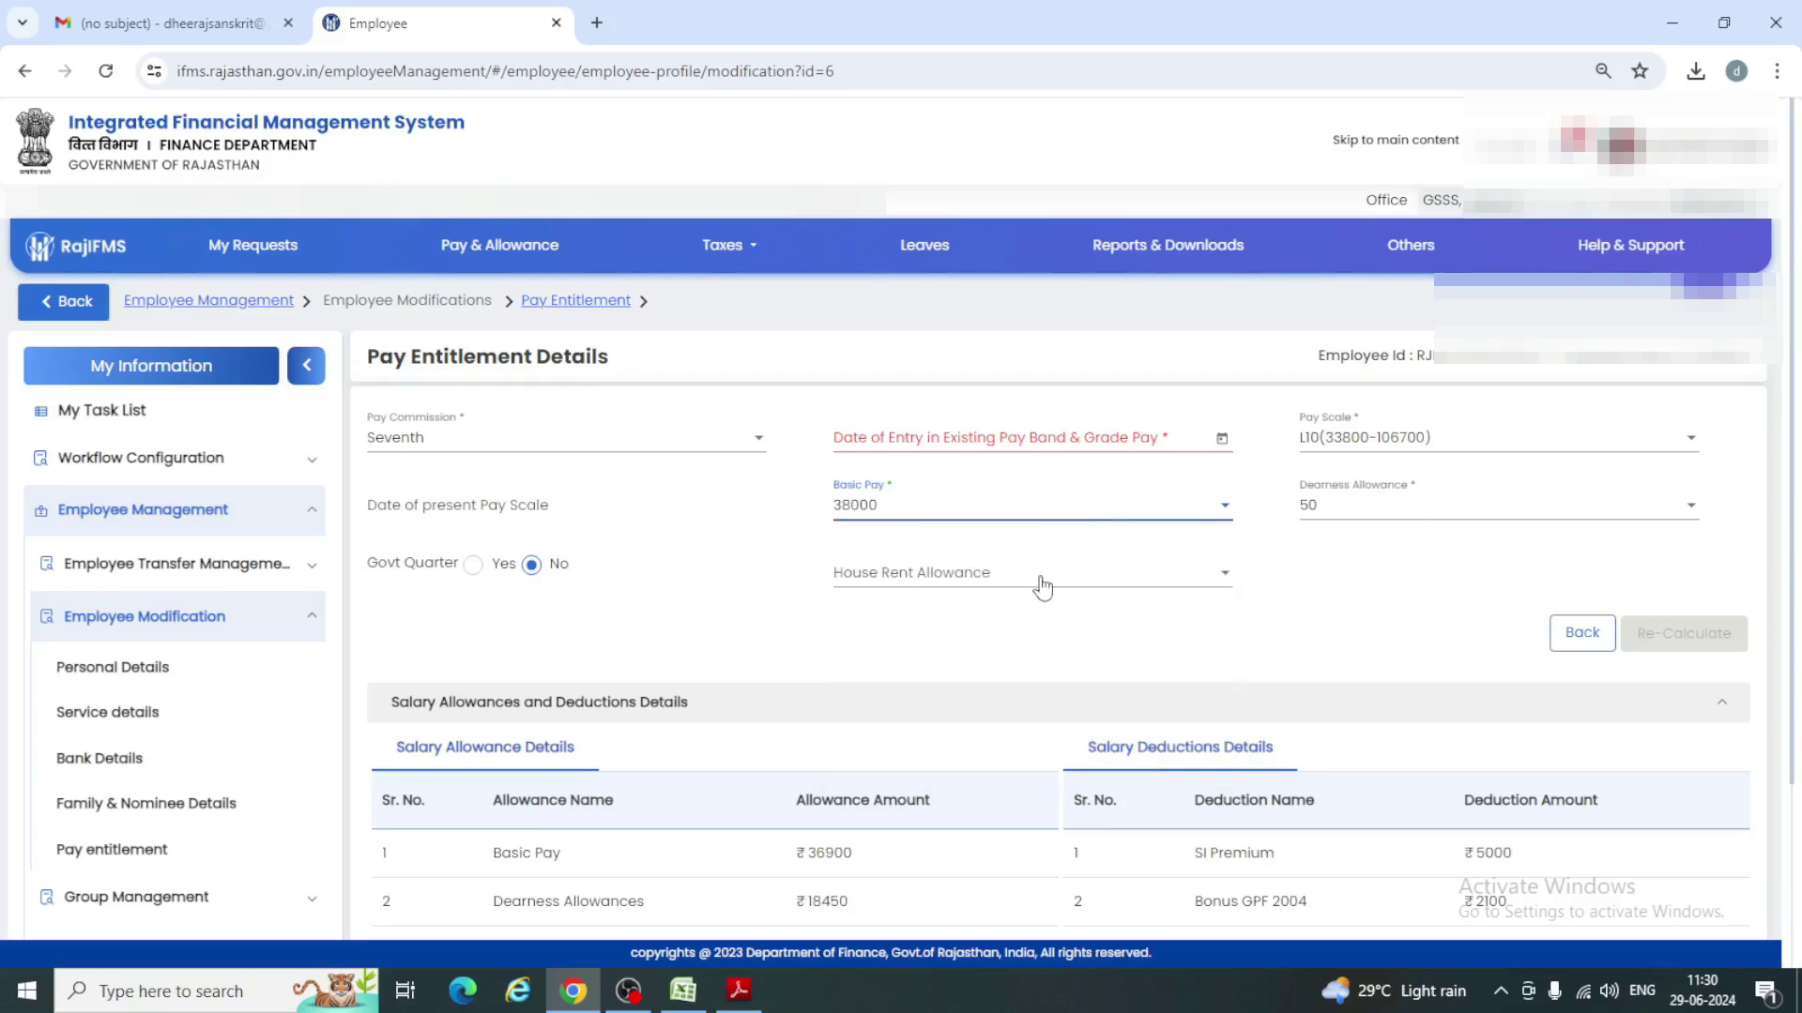
scroll(952, 723, down, 1)
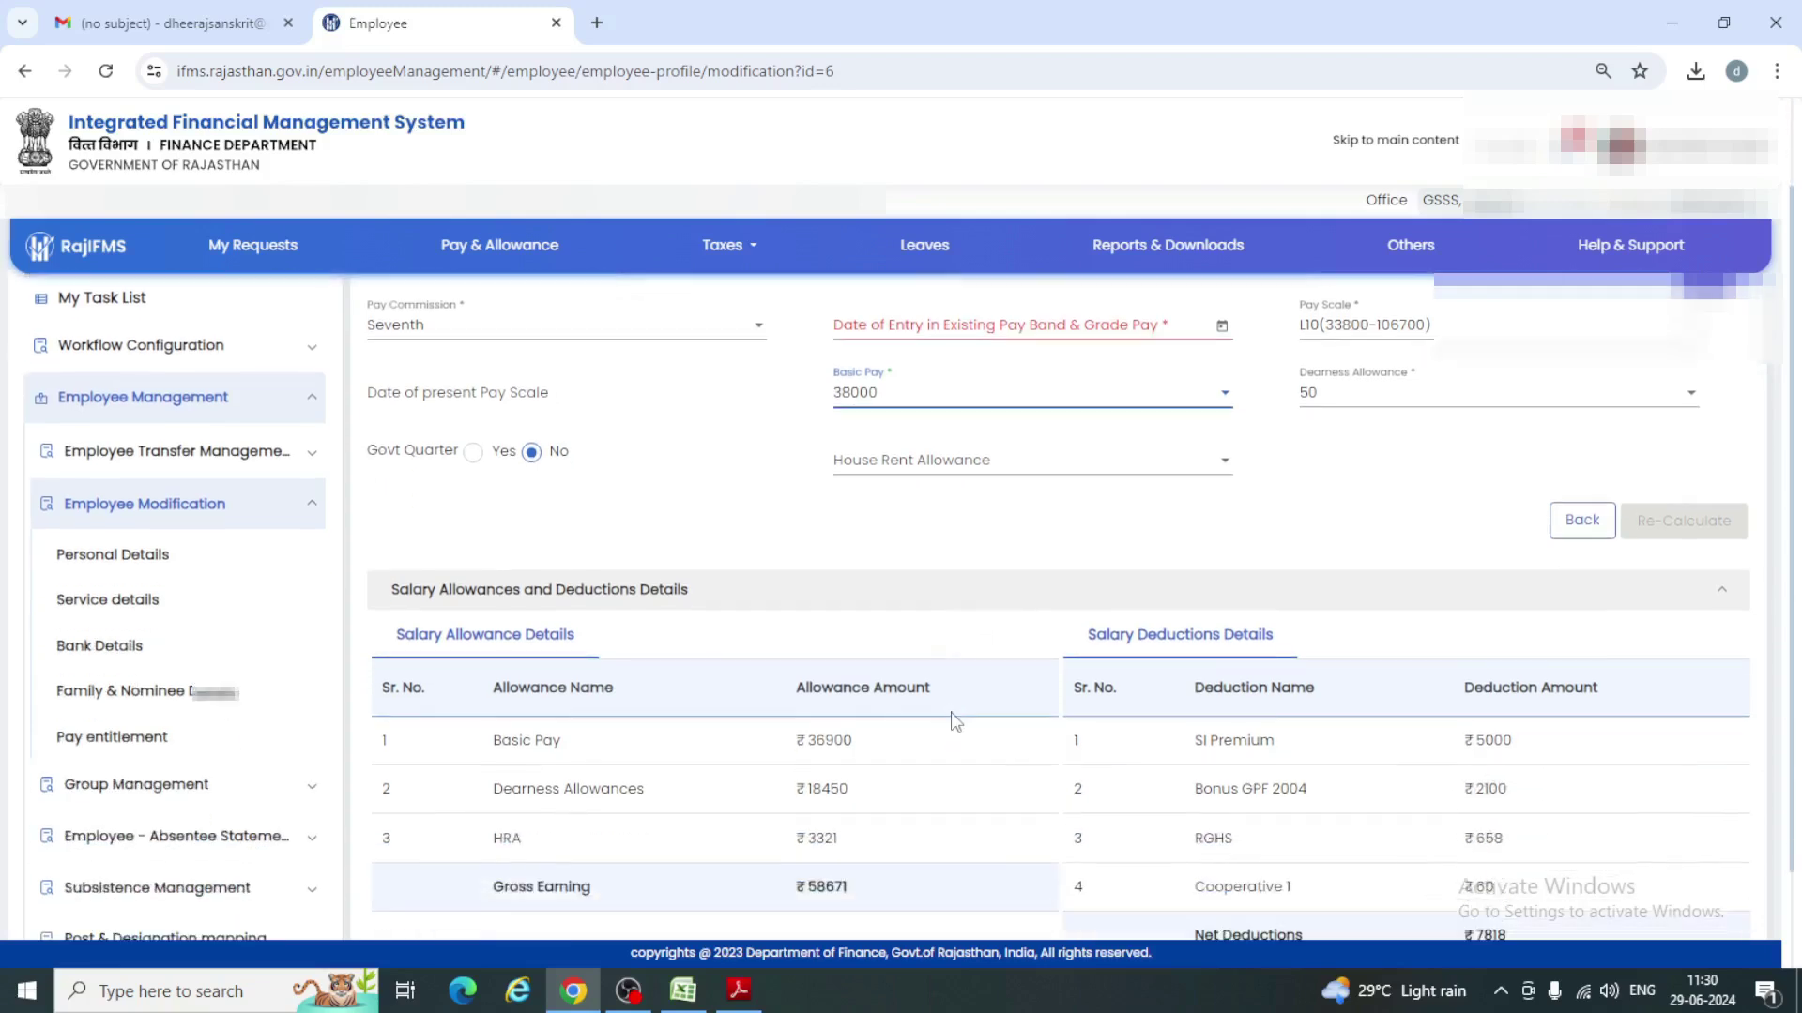
click(999, 464)
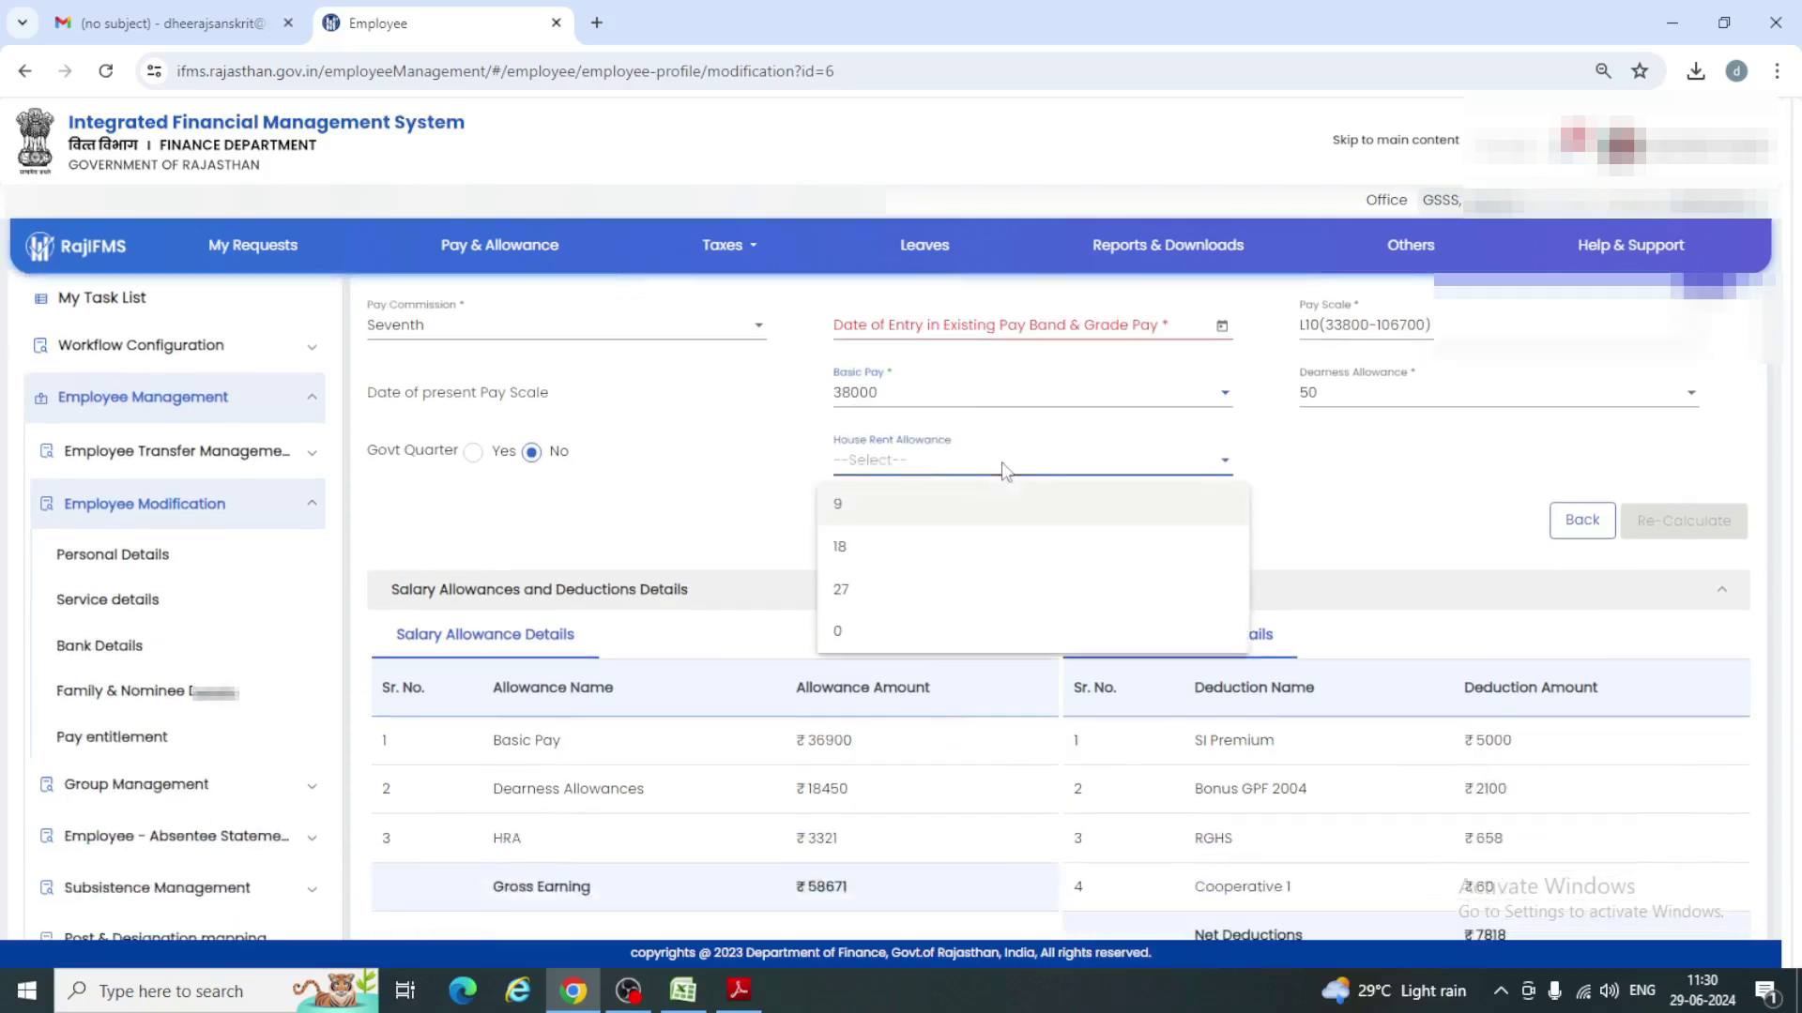
click(849, 509)
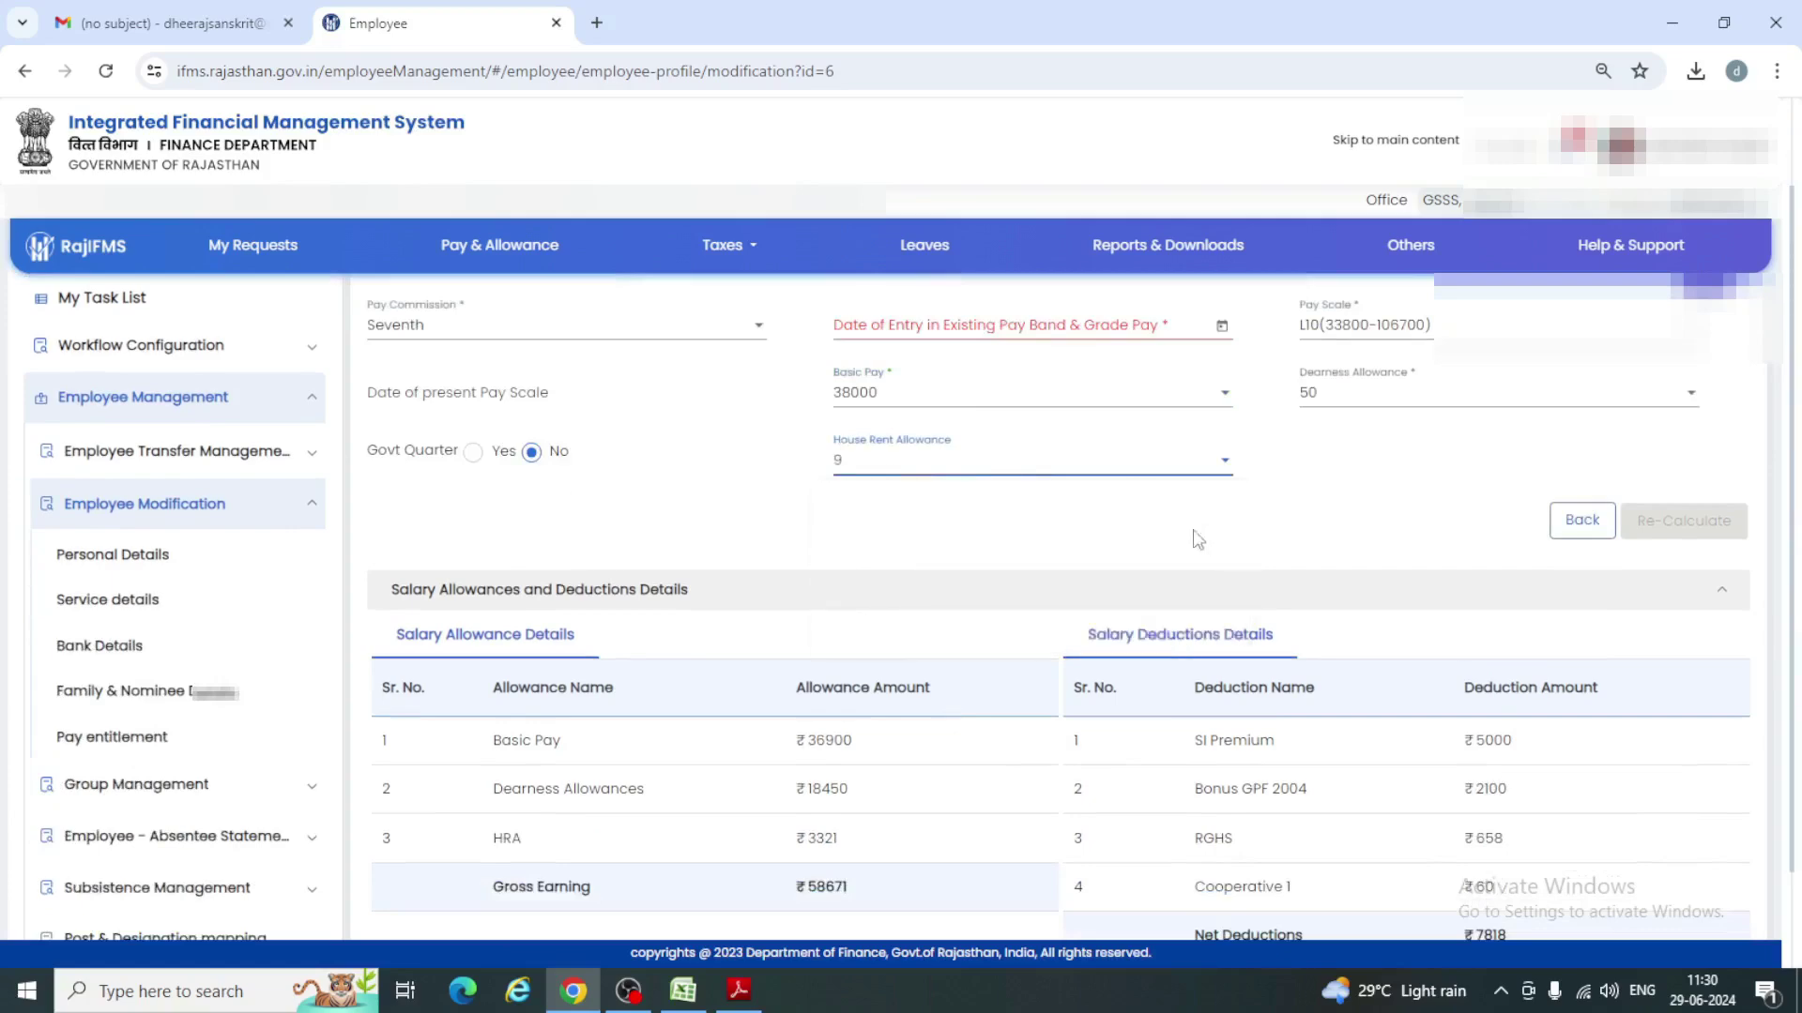
Step: Set the date of entry in the existing pay band and grade pay to 27/2/2023
click(1221, 327)
click(1221, 327)
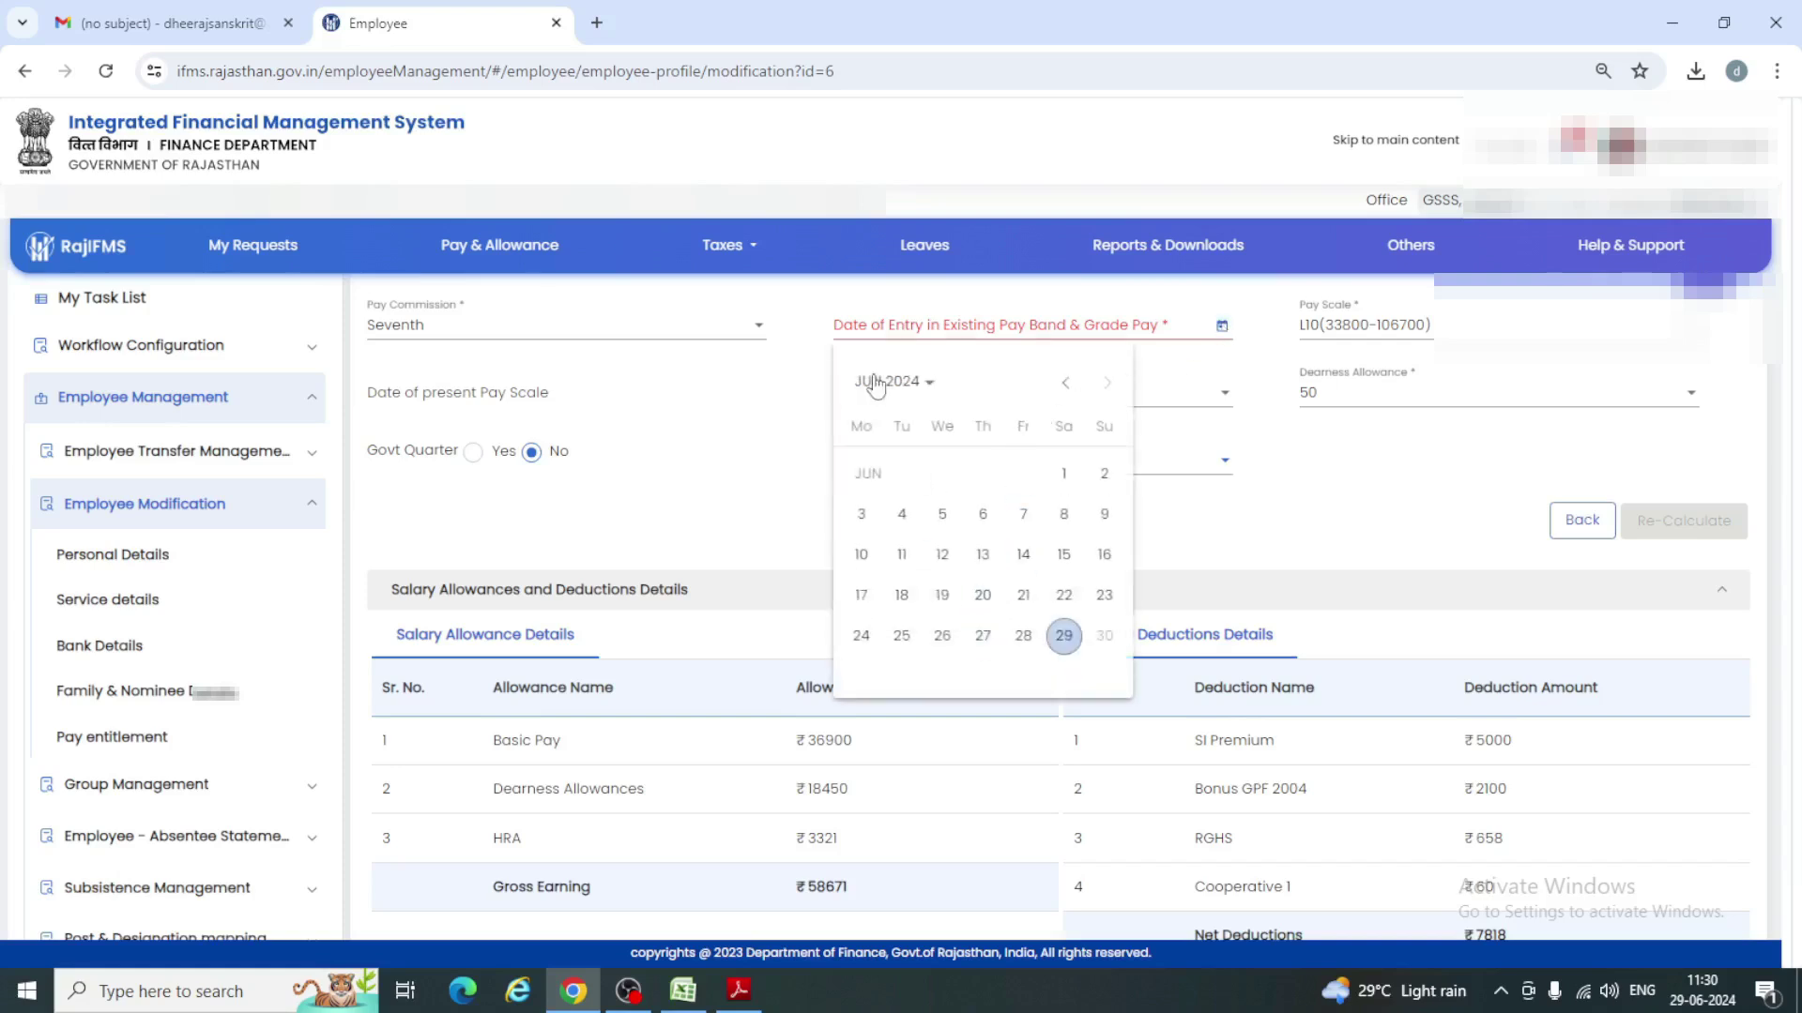
click(933, 384)
click(1023, 649)
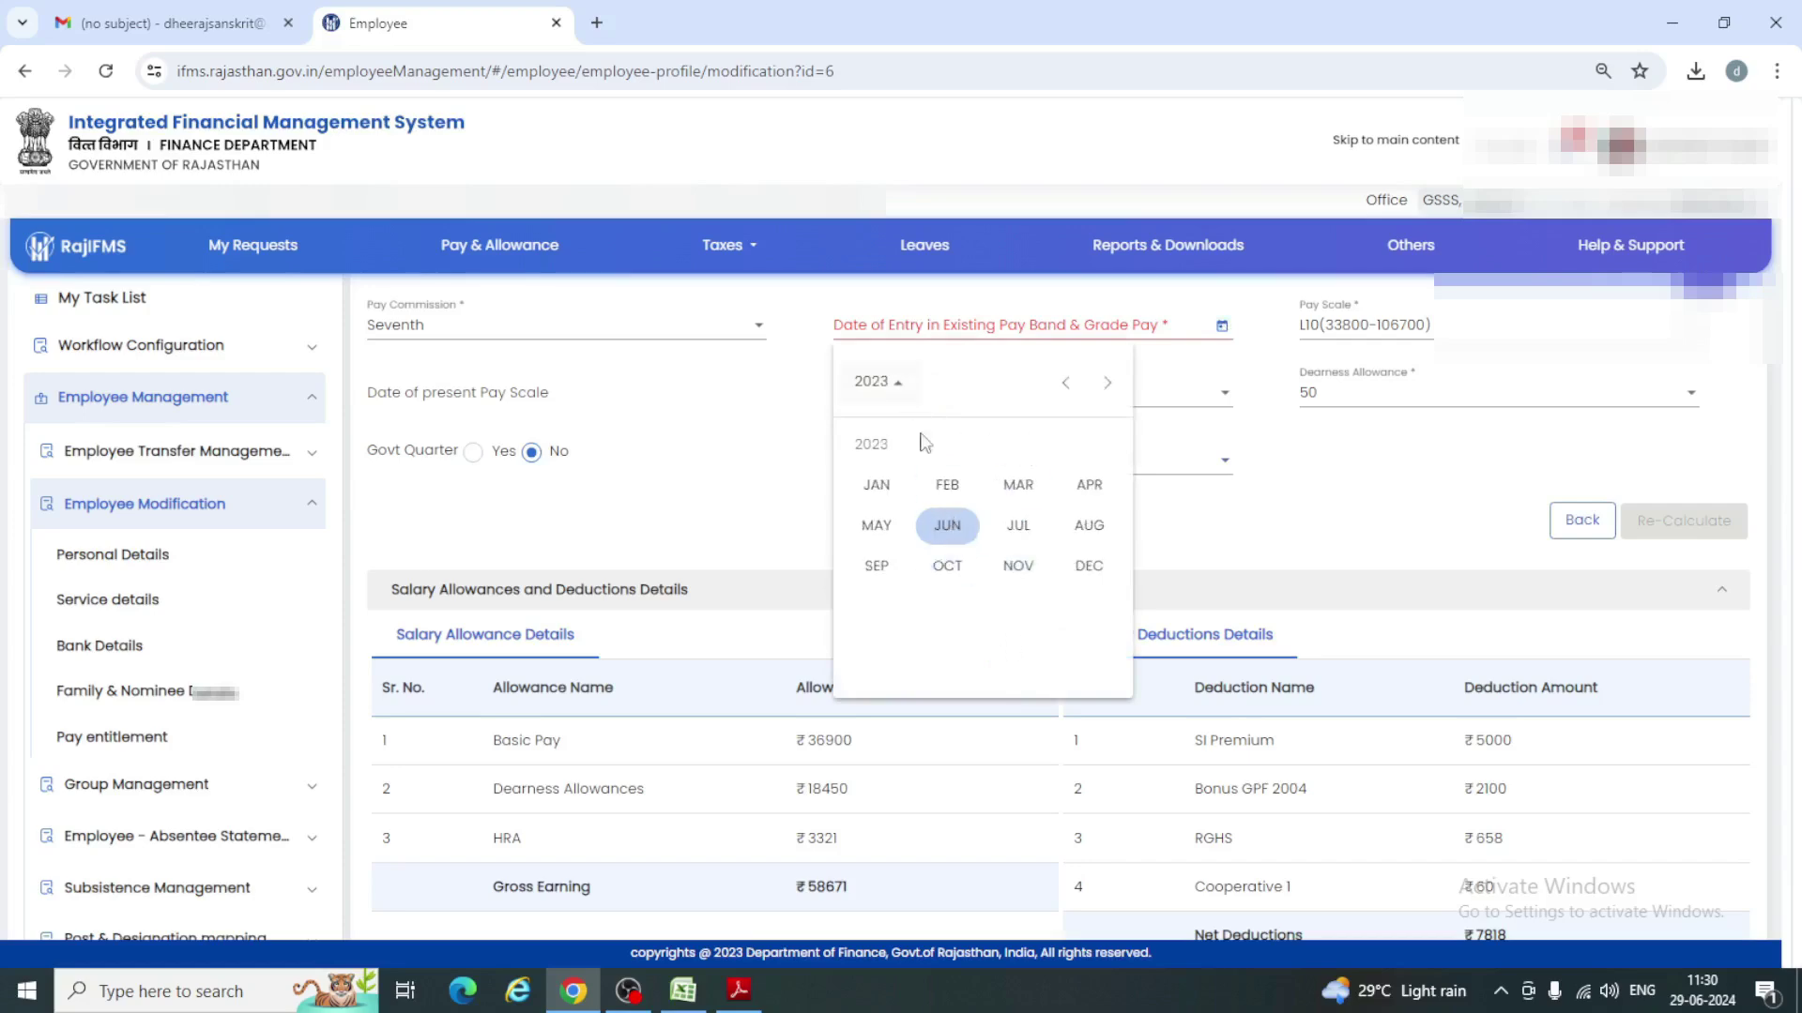
click(948, 486)
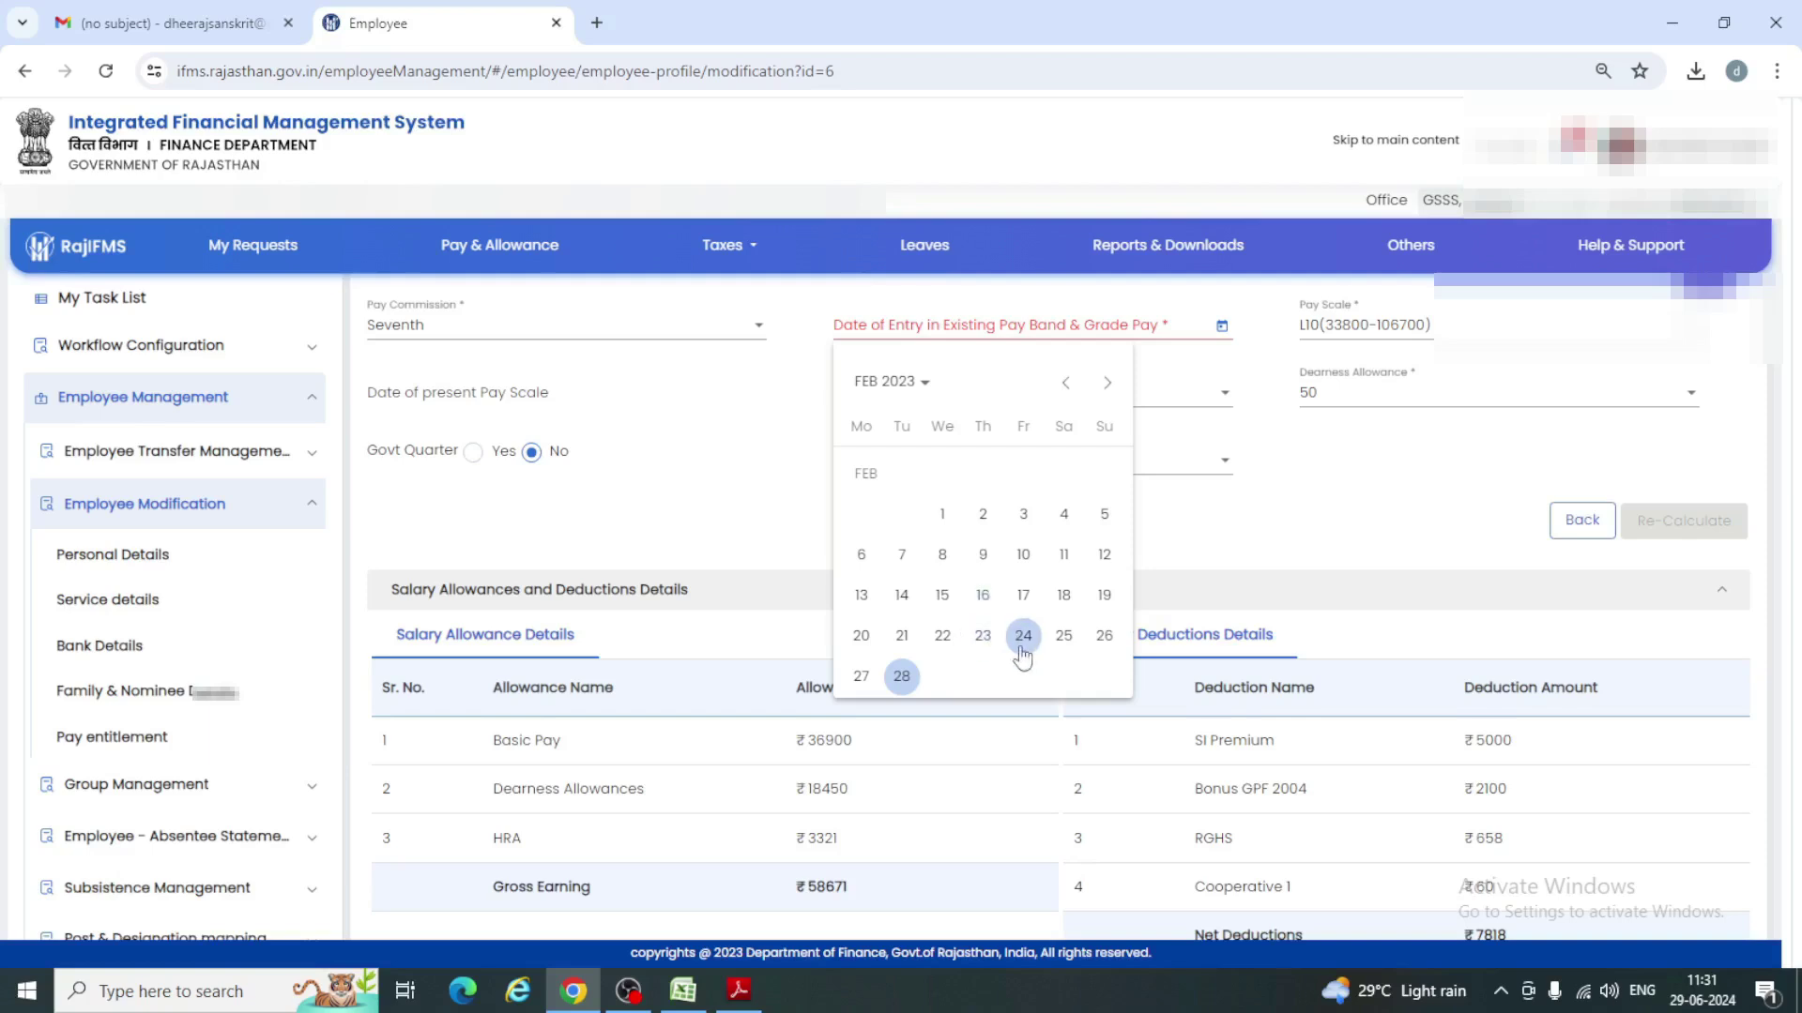
click(859, 678)
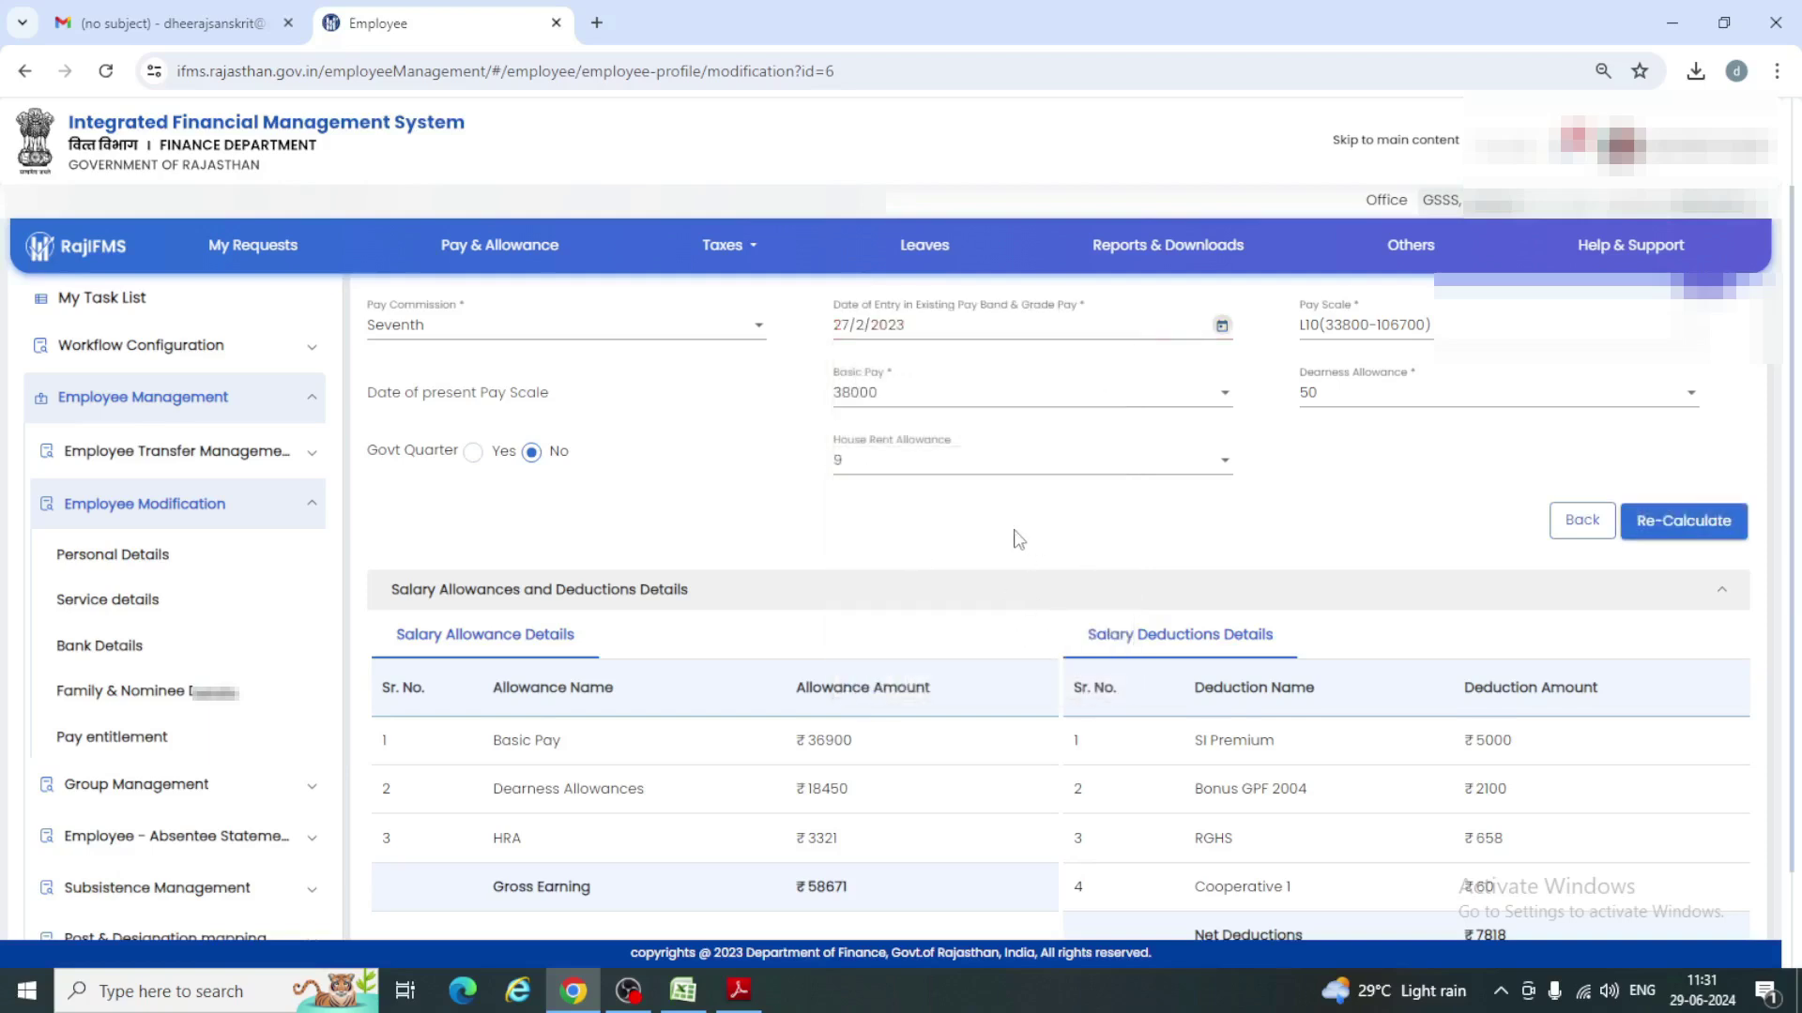
Step: Recalculate the salary allowances and try to save the updated pay entitlement details
click(1706, 525)
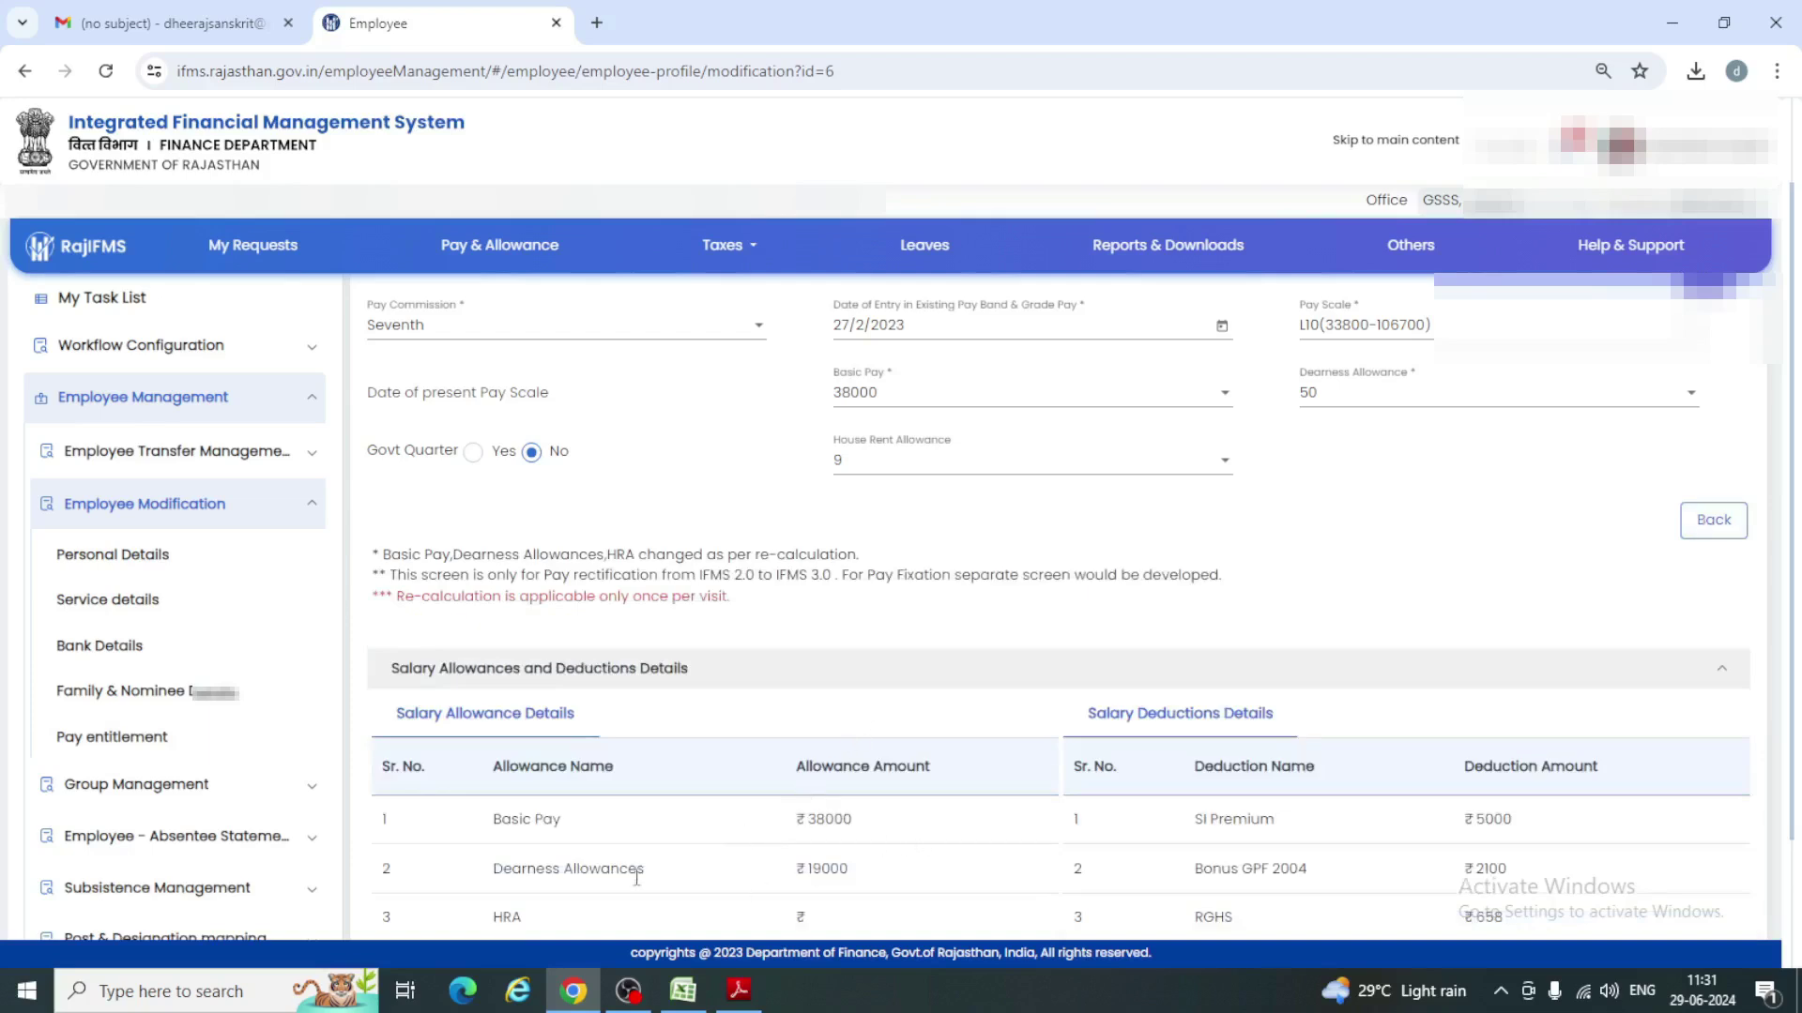
scroll(861, 881, down, 1)
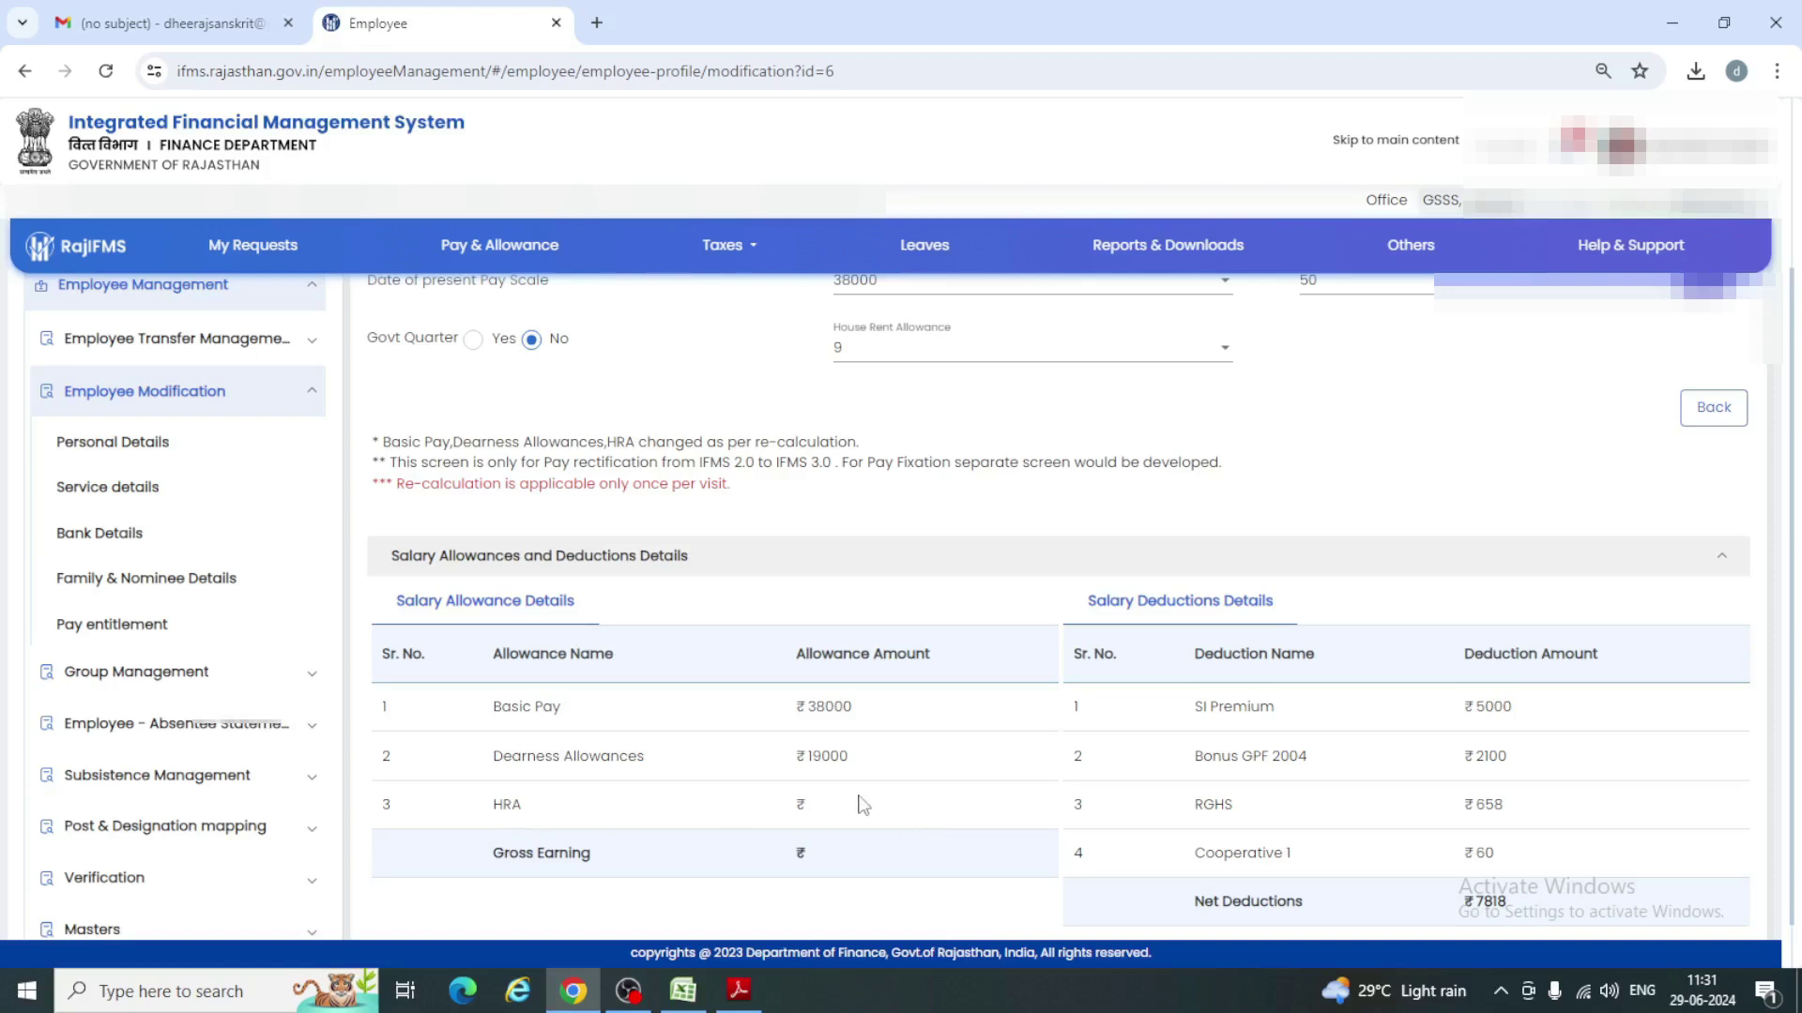
scroll(862, 804, down, 1)
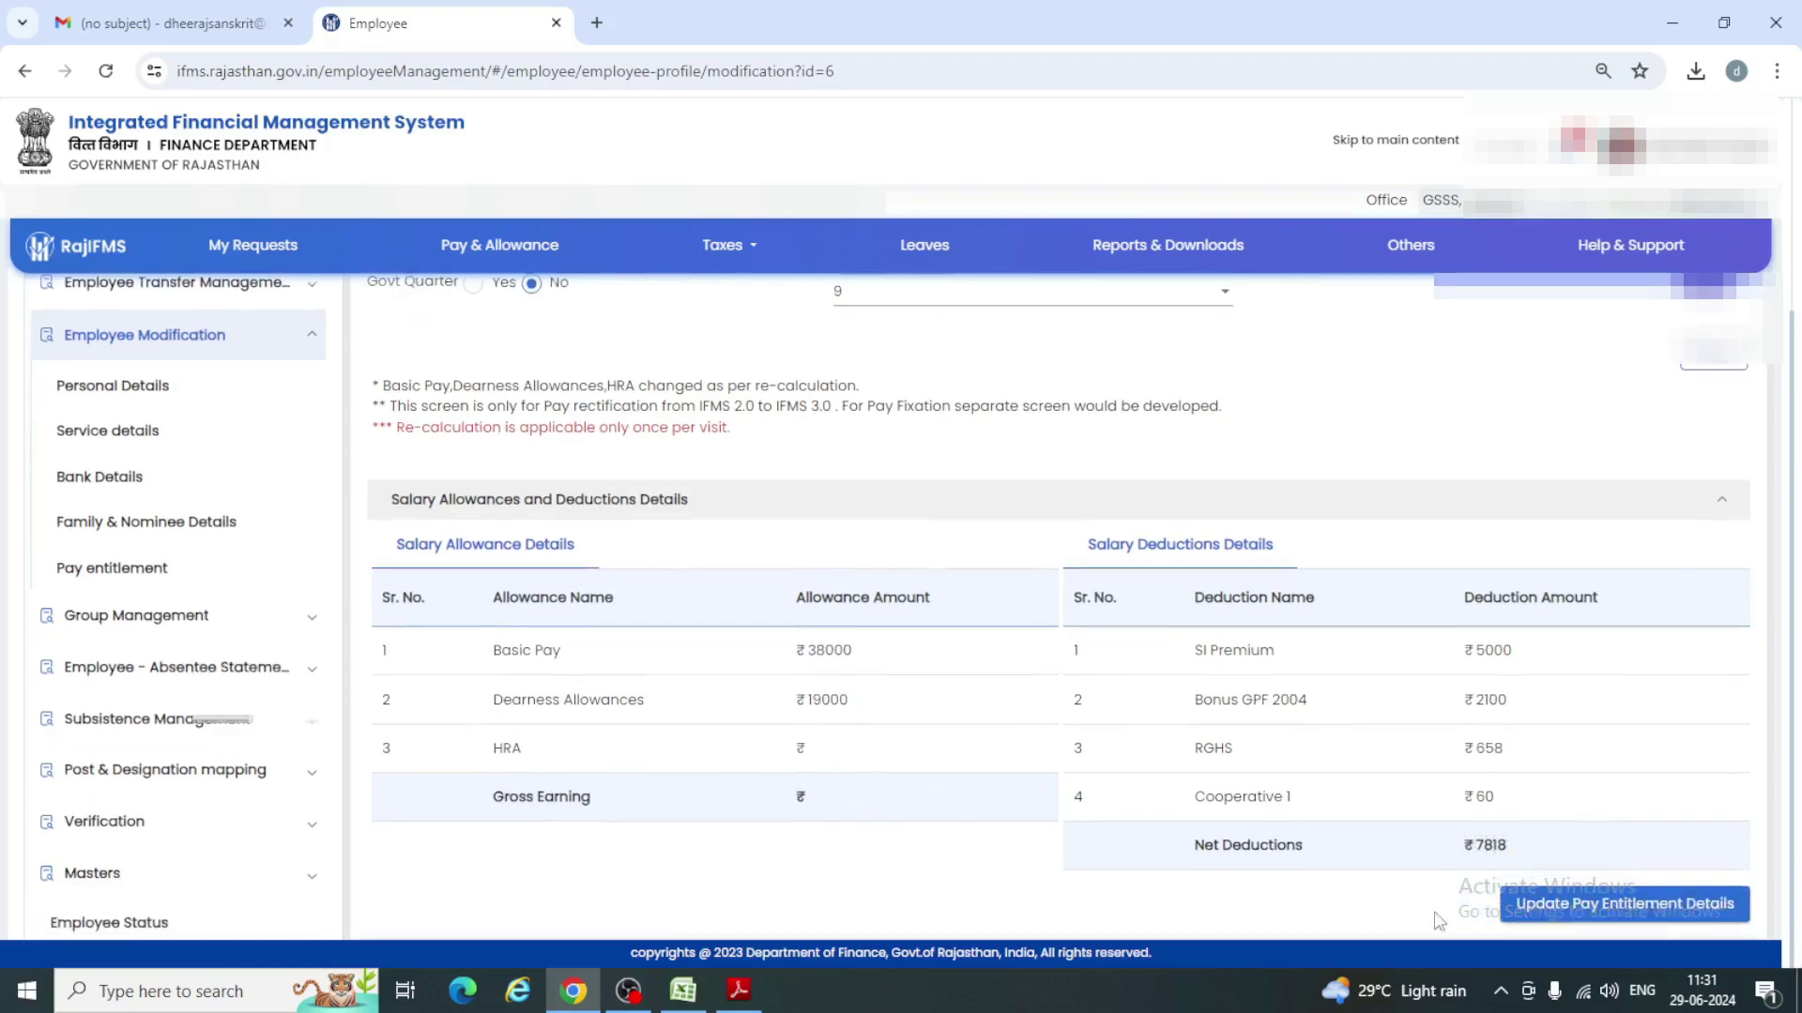
click(1658, 910)
click(935, 609)
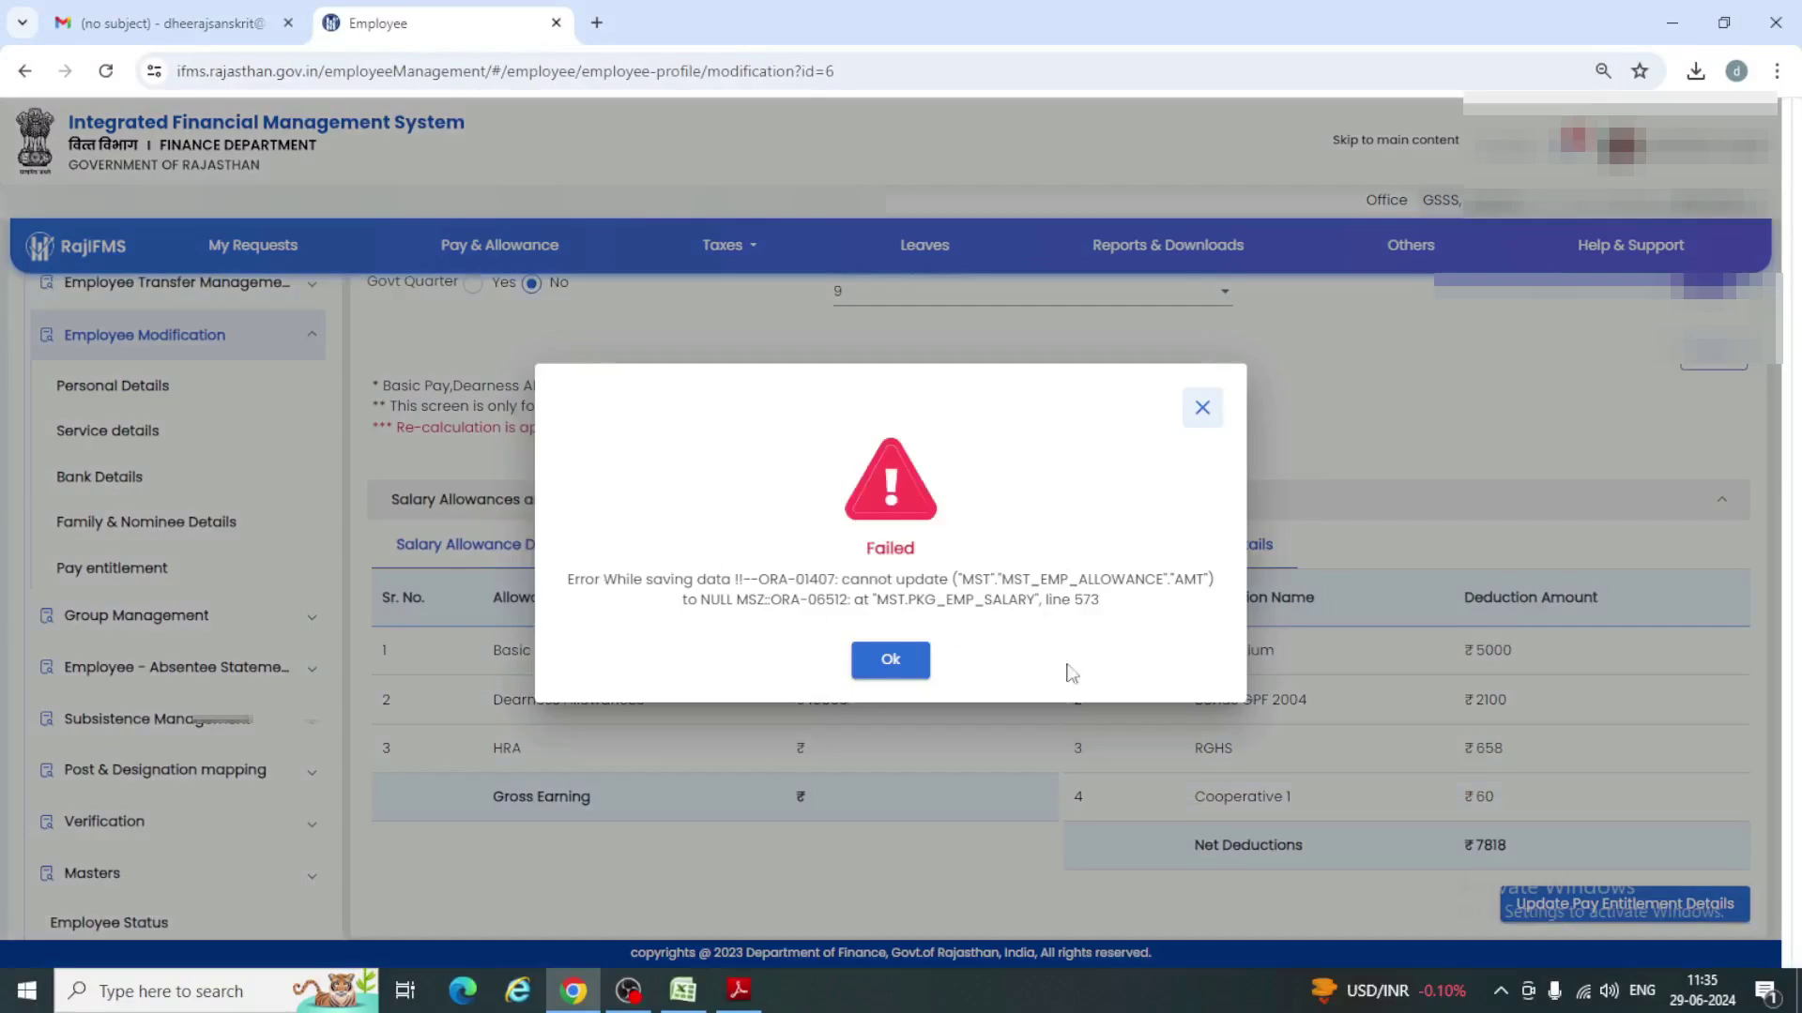
click(893, 668)
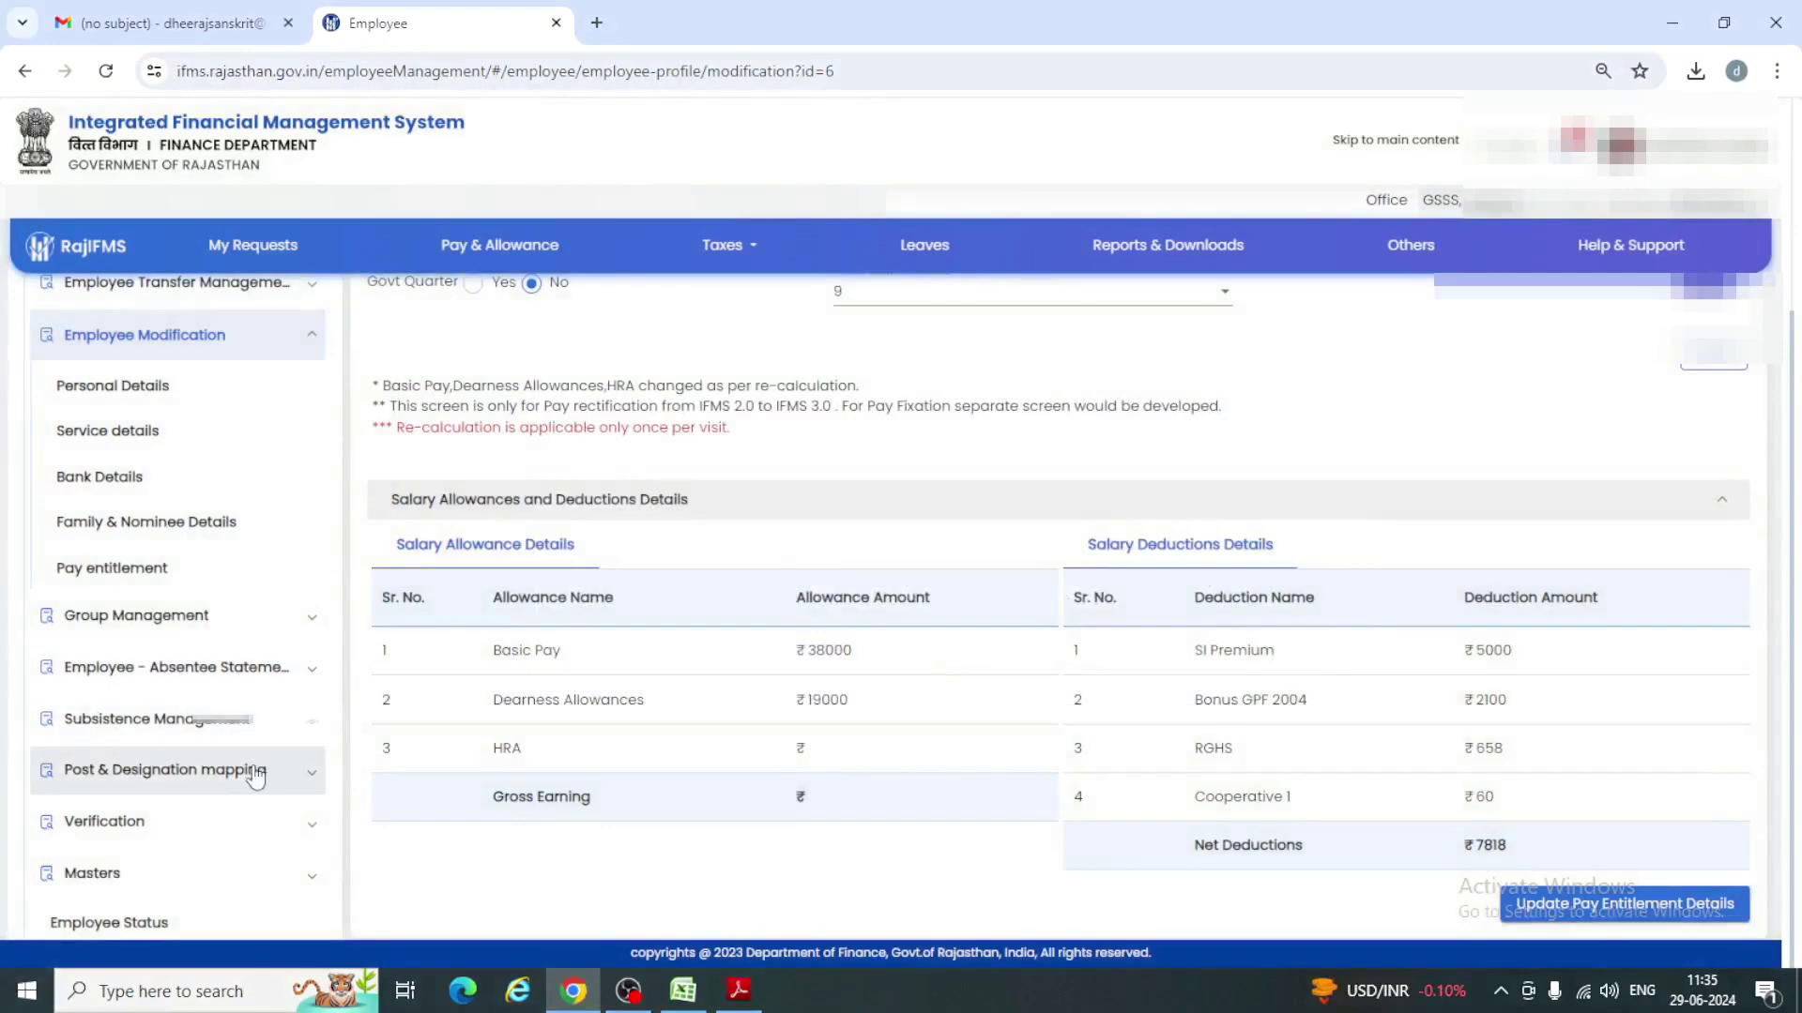
Step: Open the individual allowance sanctions under salary sanctions and initiate one for the third listed employee
scroll(251, 776, down, 4)
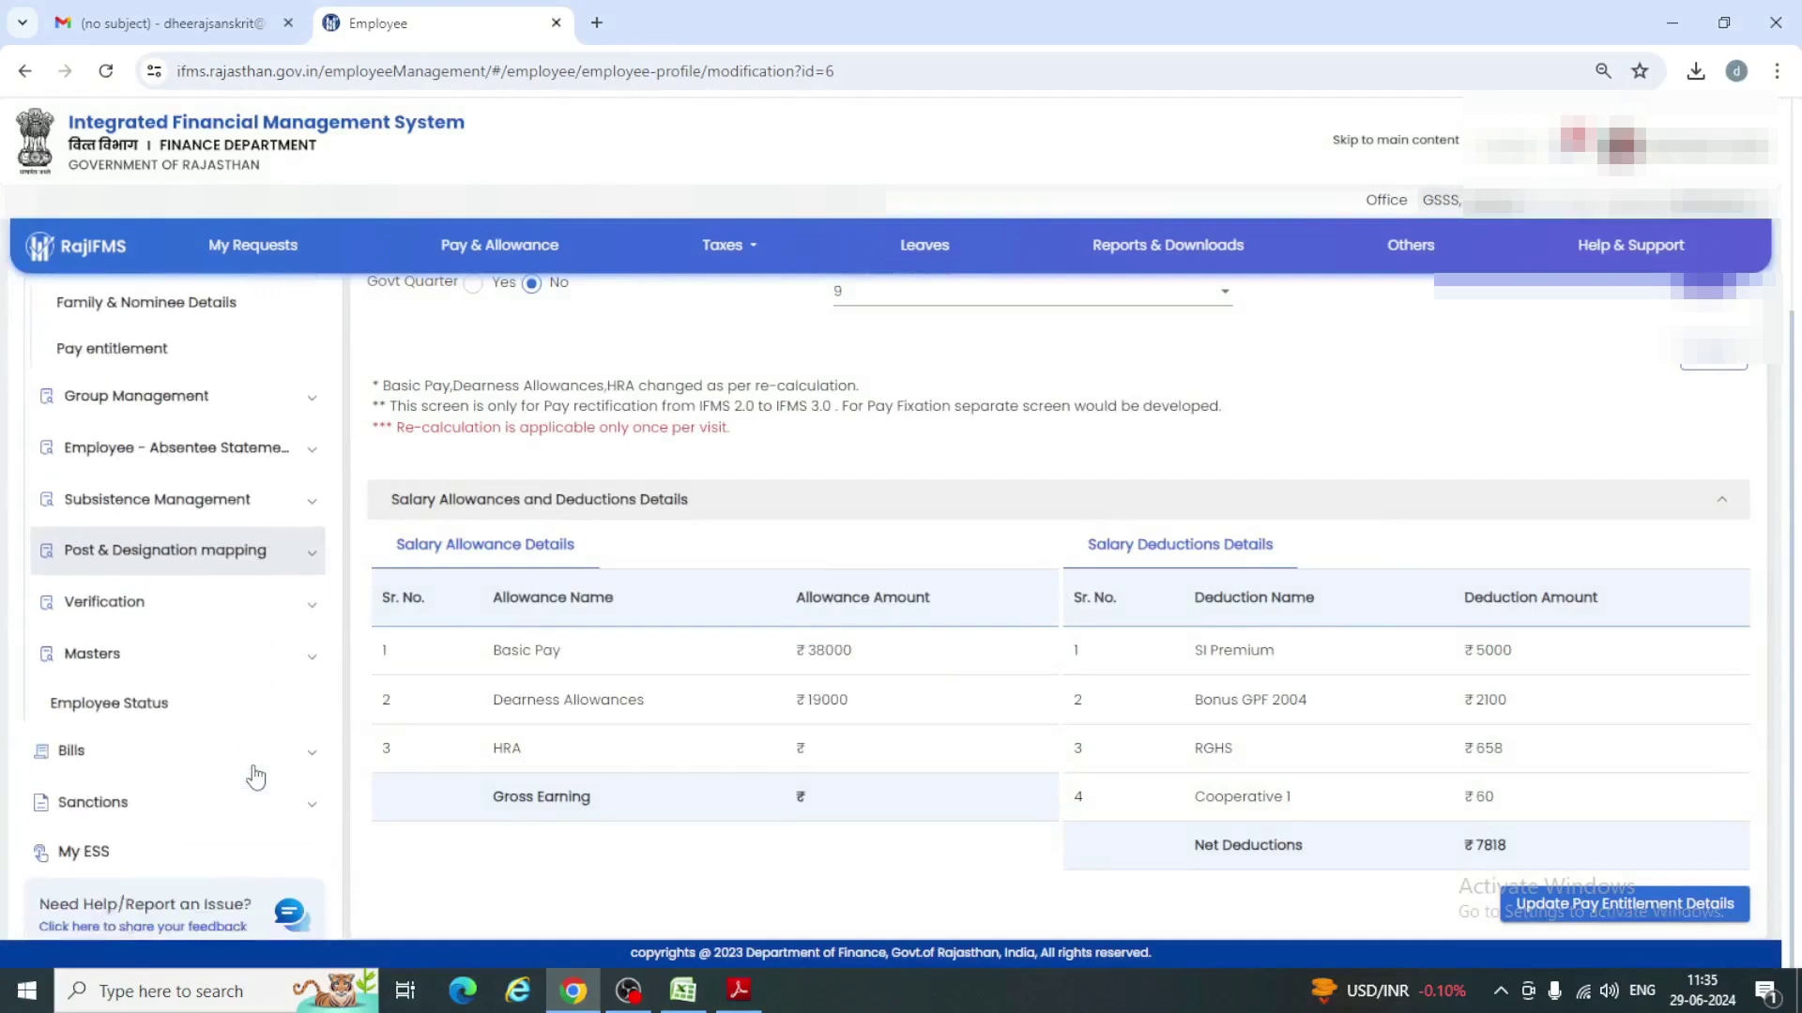
click(293, 801)
click(245, 393)
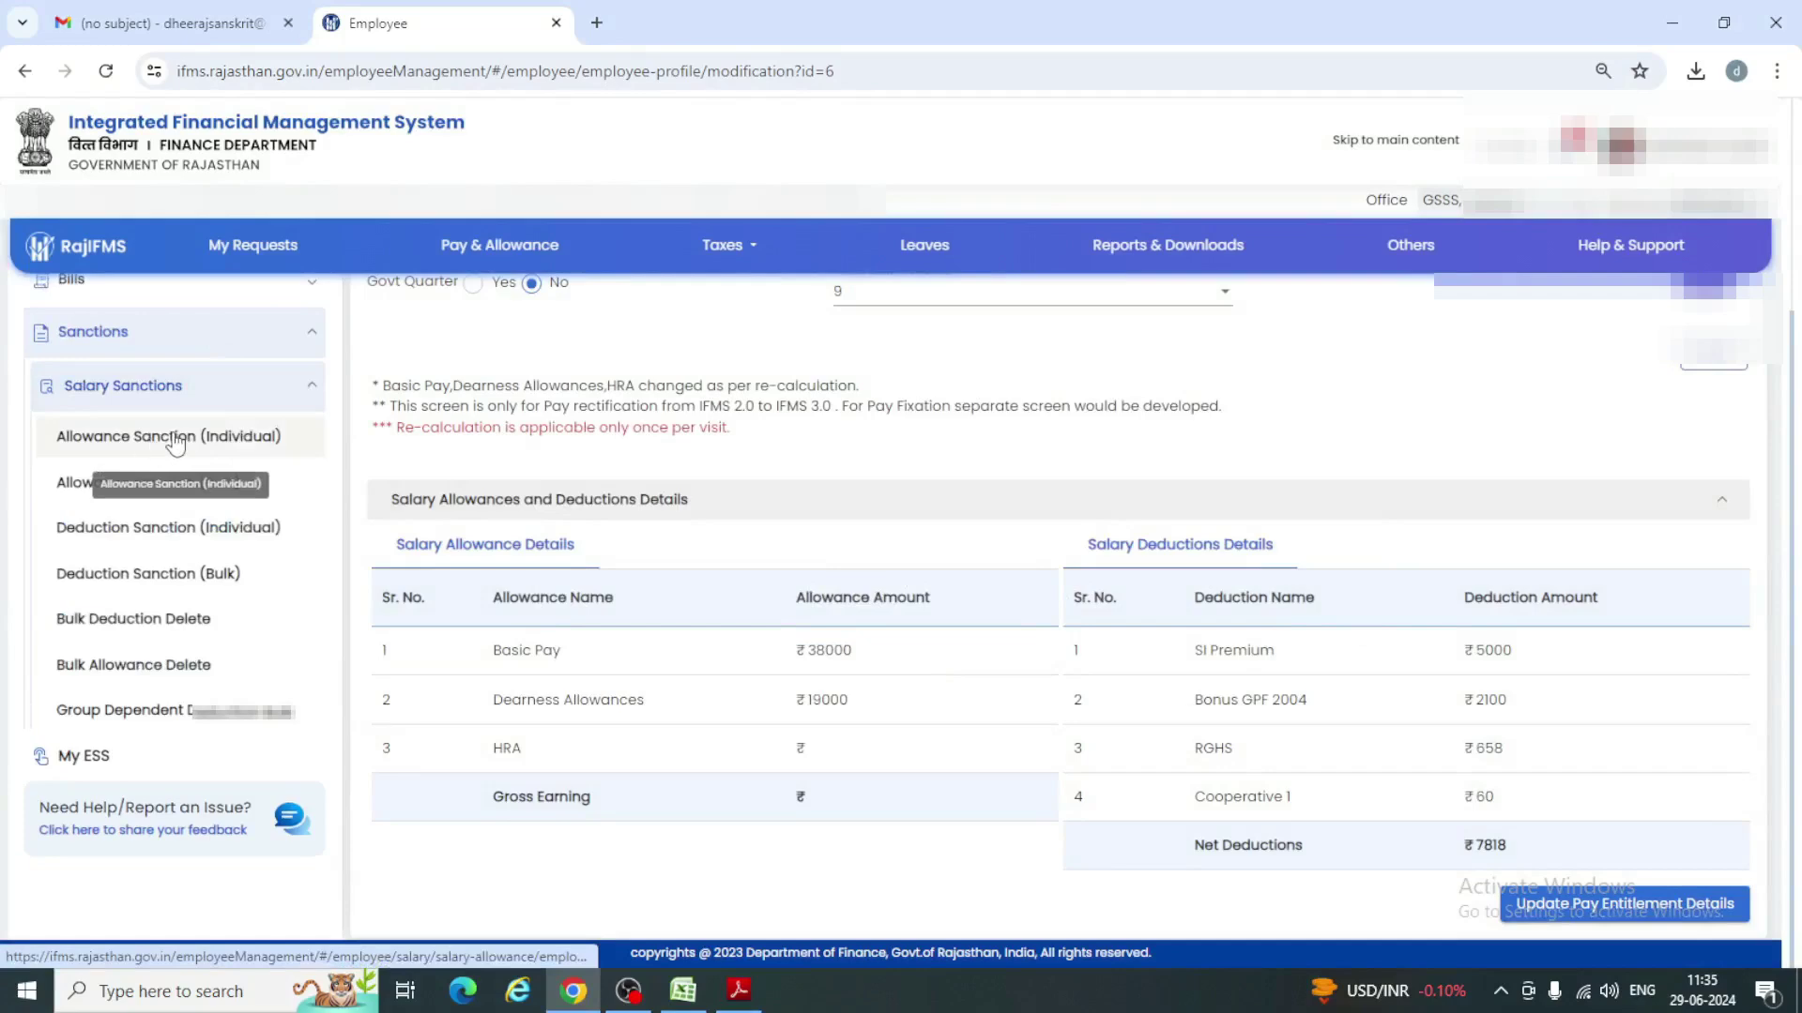
click(175, 439)
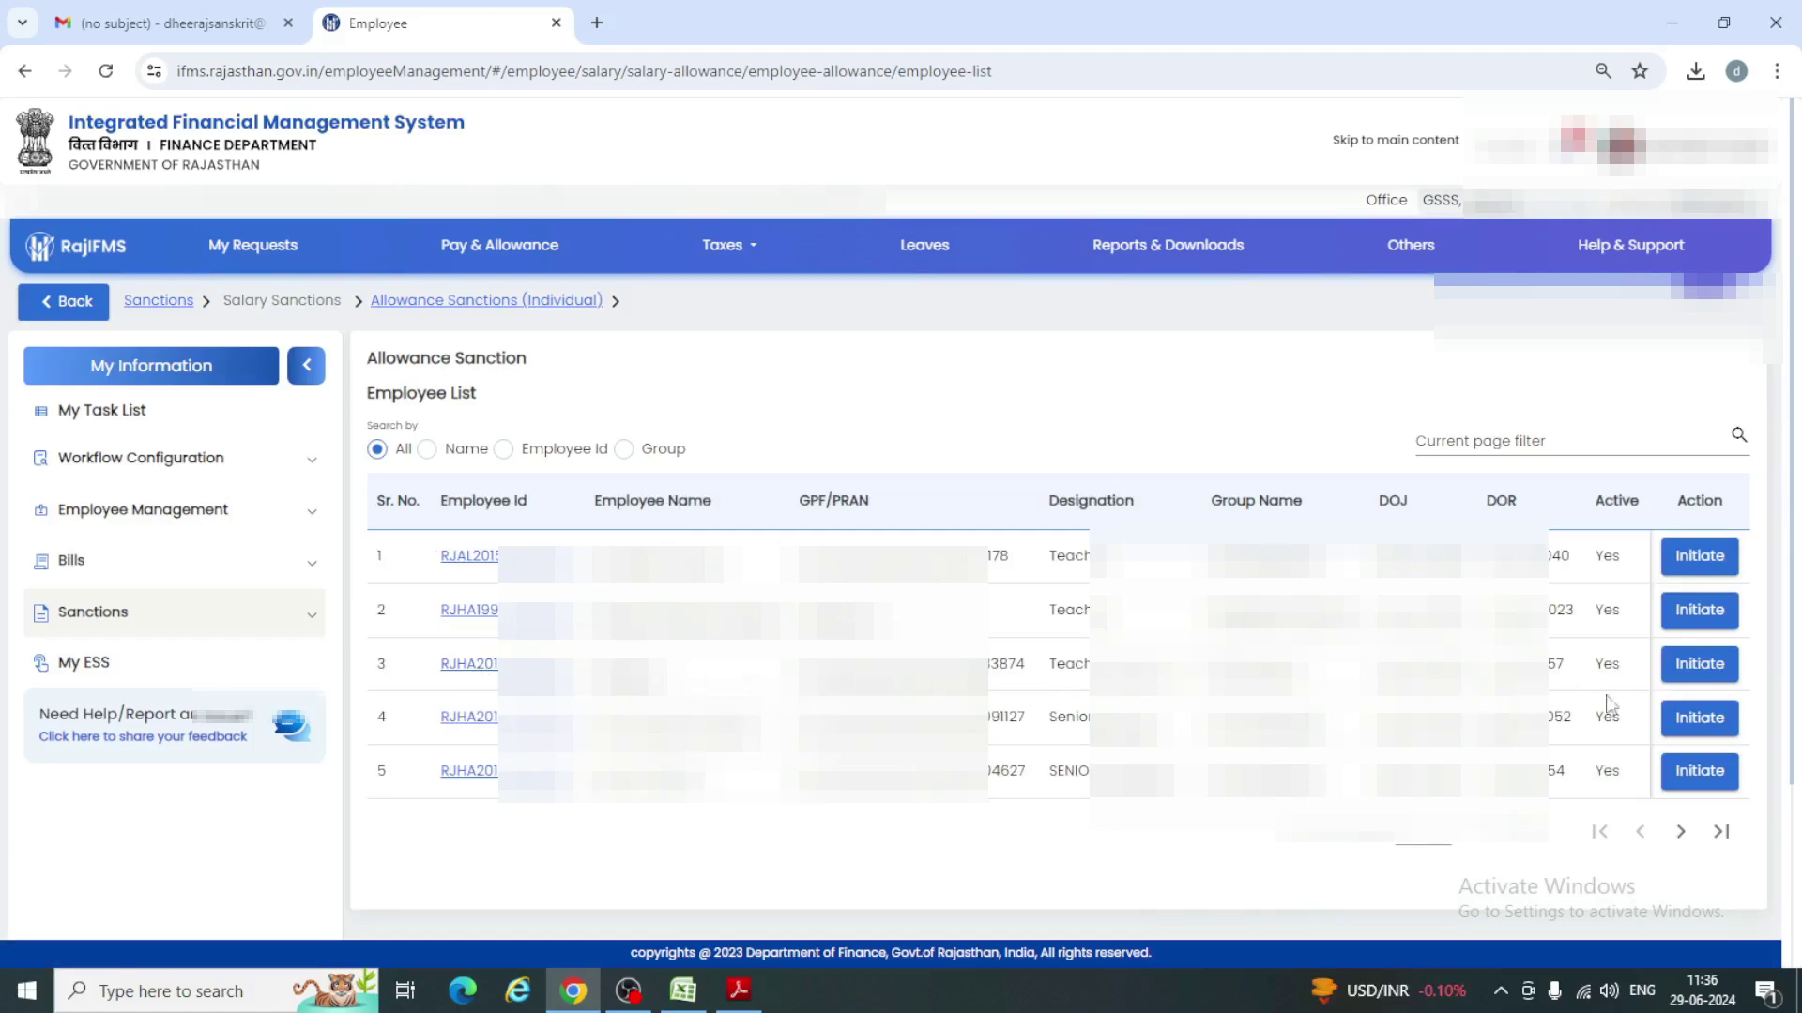
click(1713, 673)
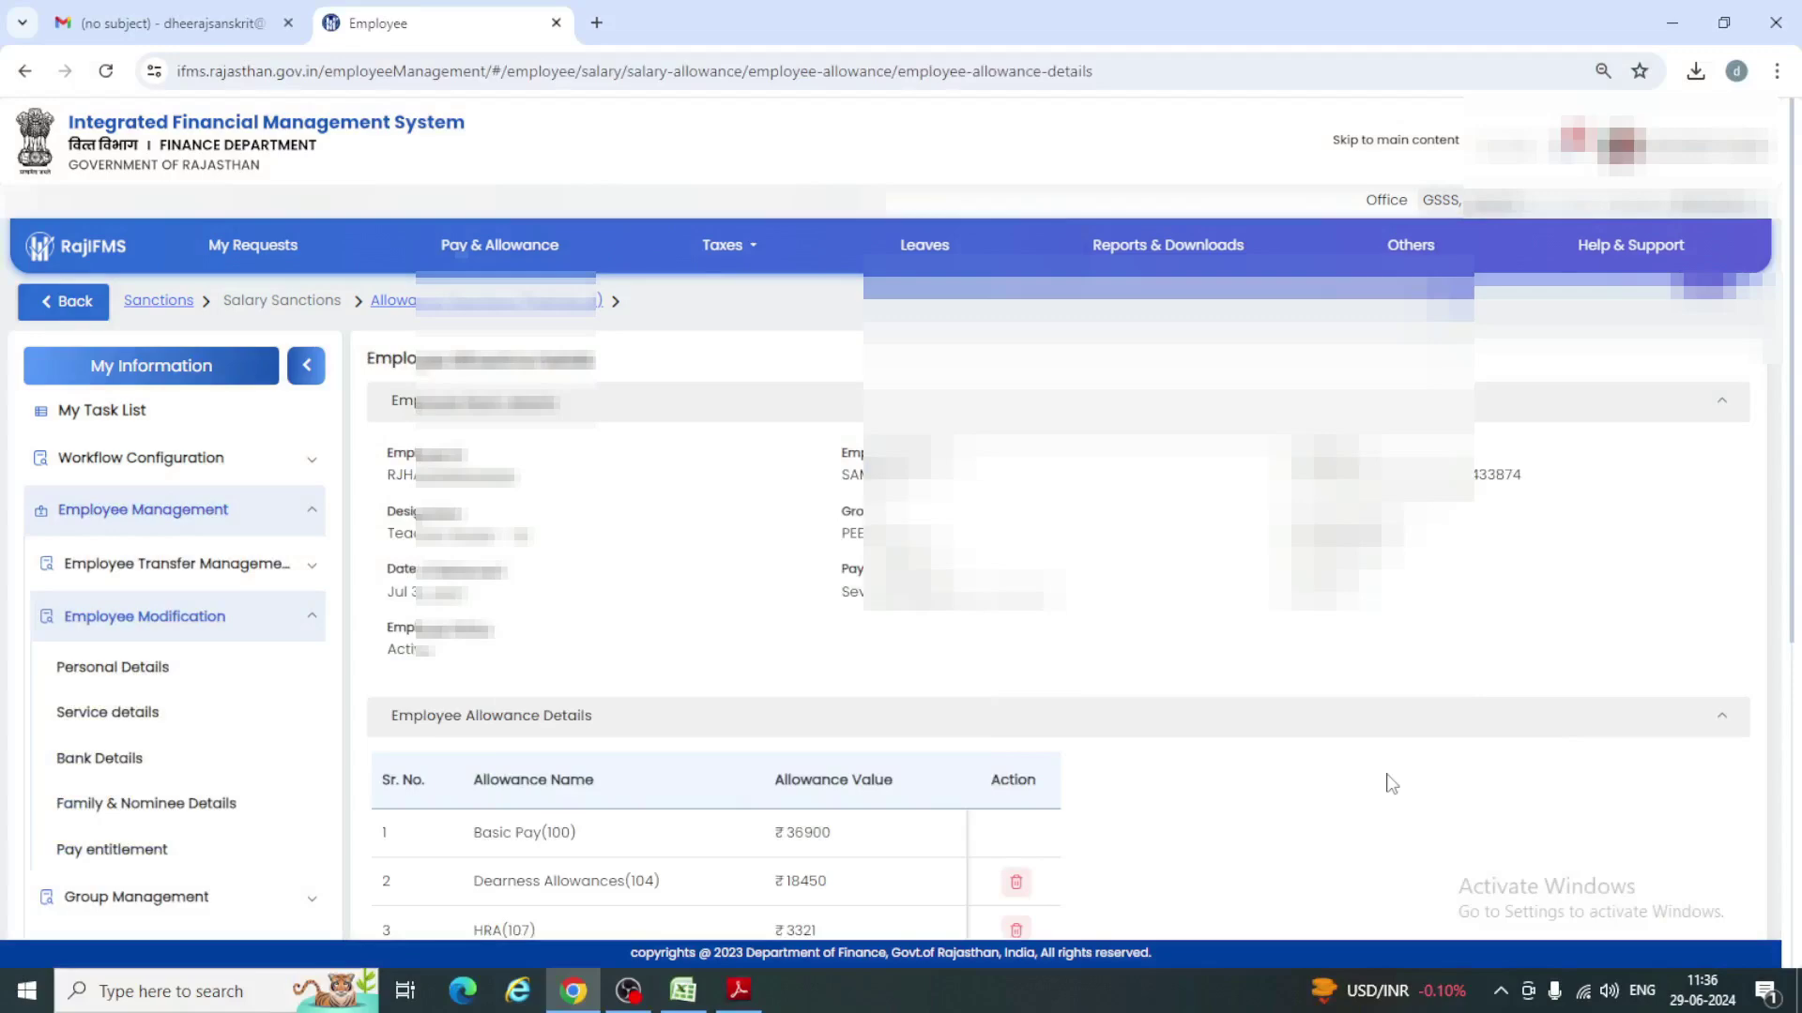
Step: Remove the HRA allowance from the employee's allowance details and submit the sanction request
scroll(1391, 784, down, 3)
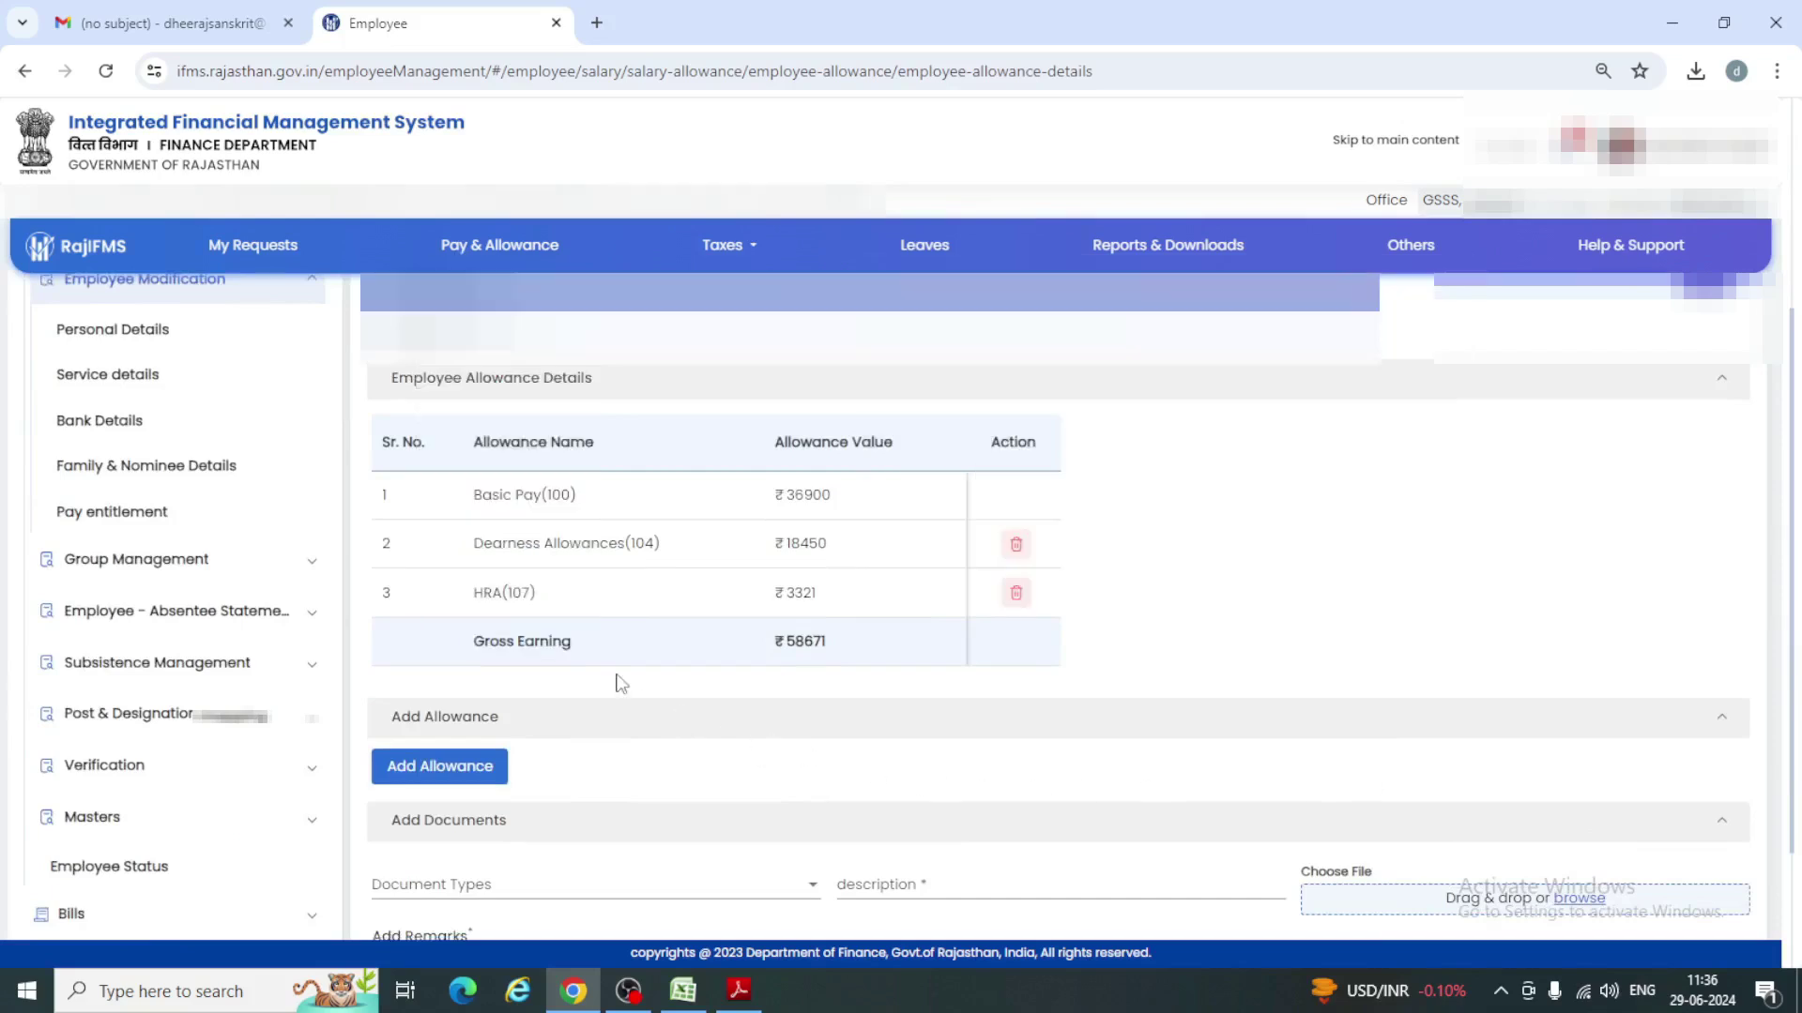
click(1016, 593)
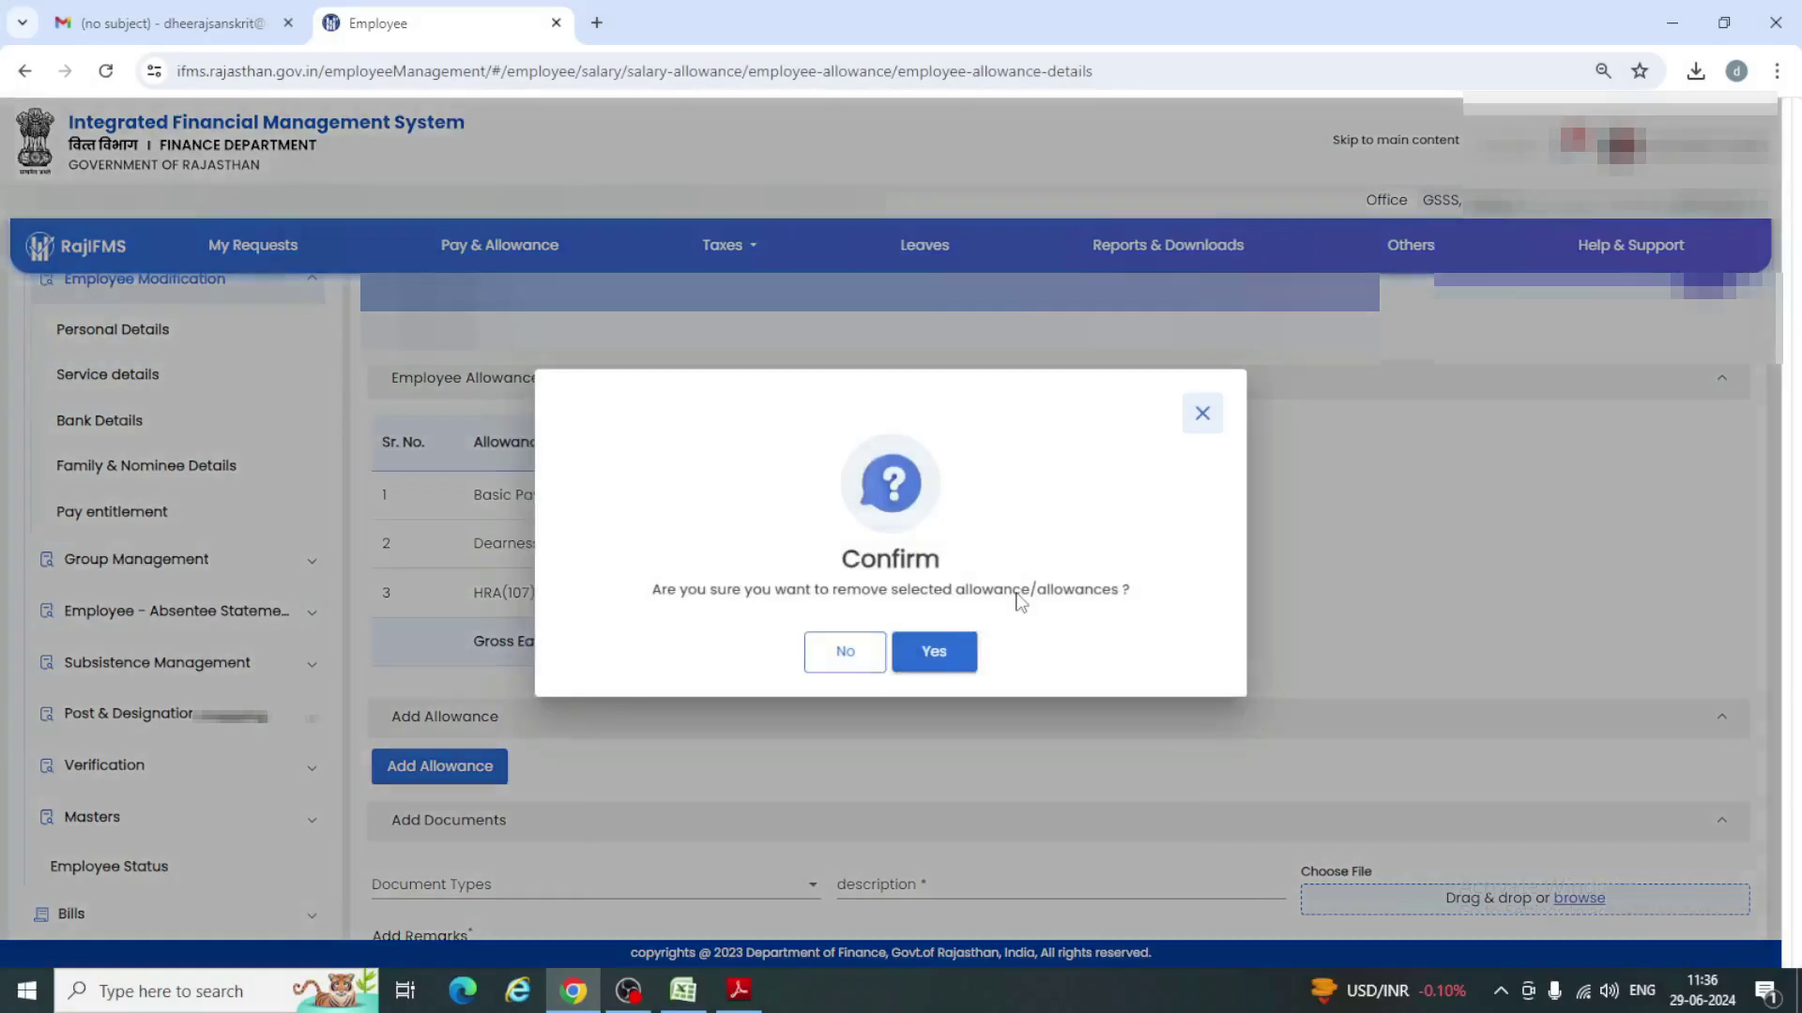
click(935, 655)
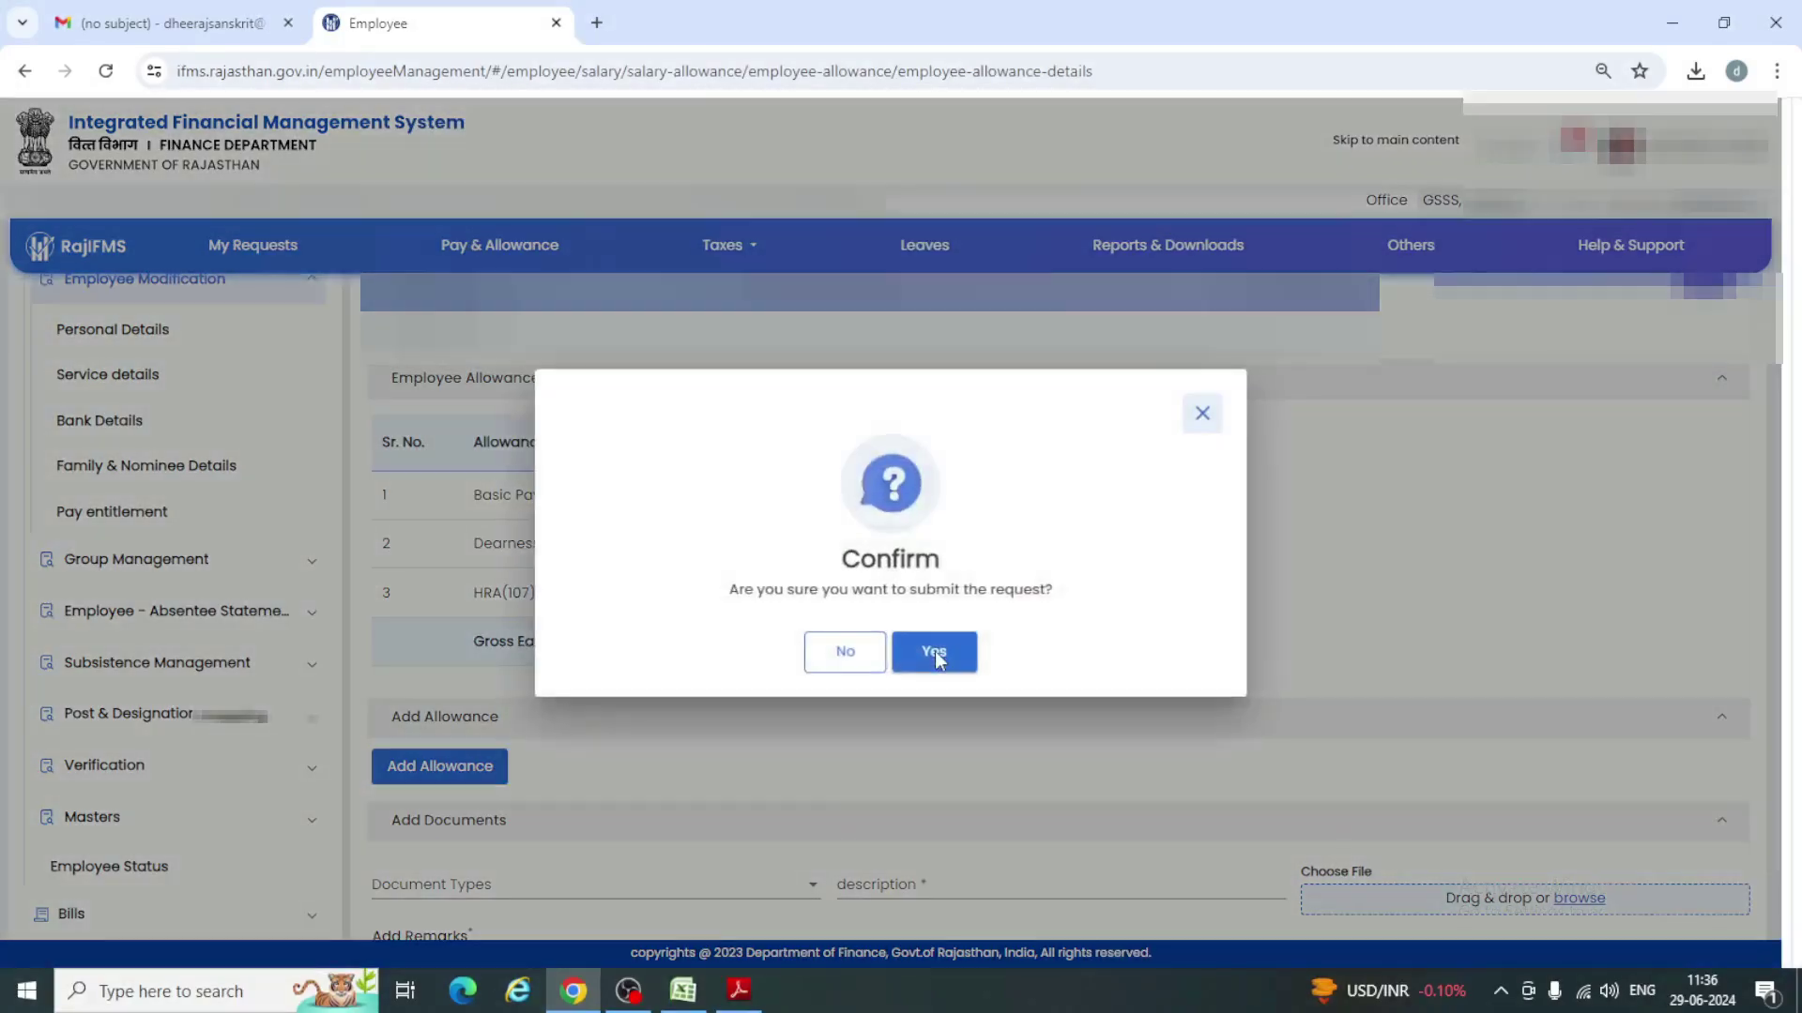
click(935, 651)
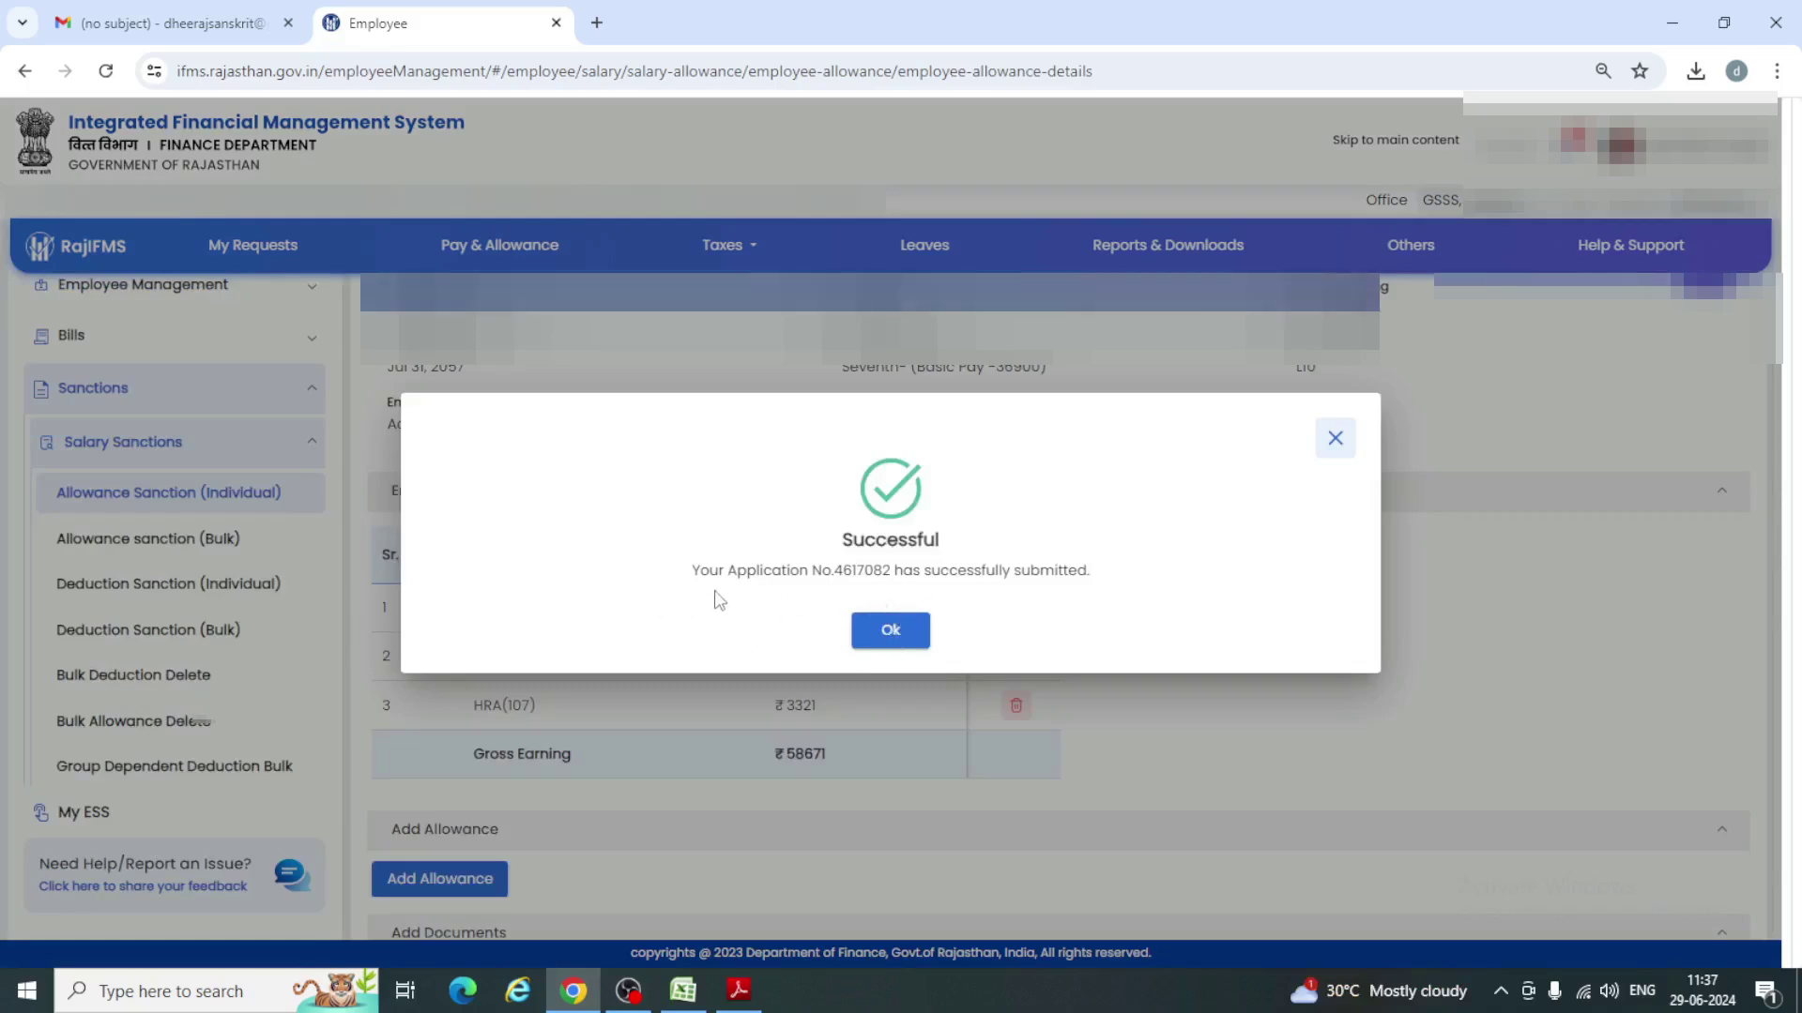
click(896, 640)
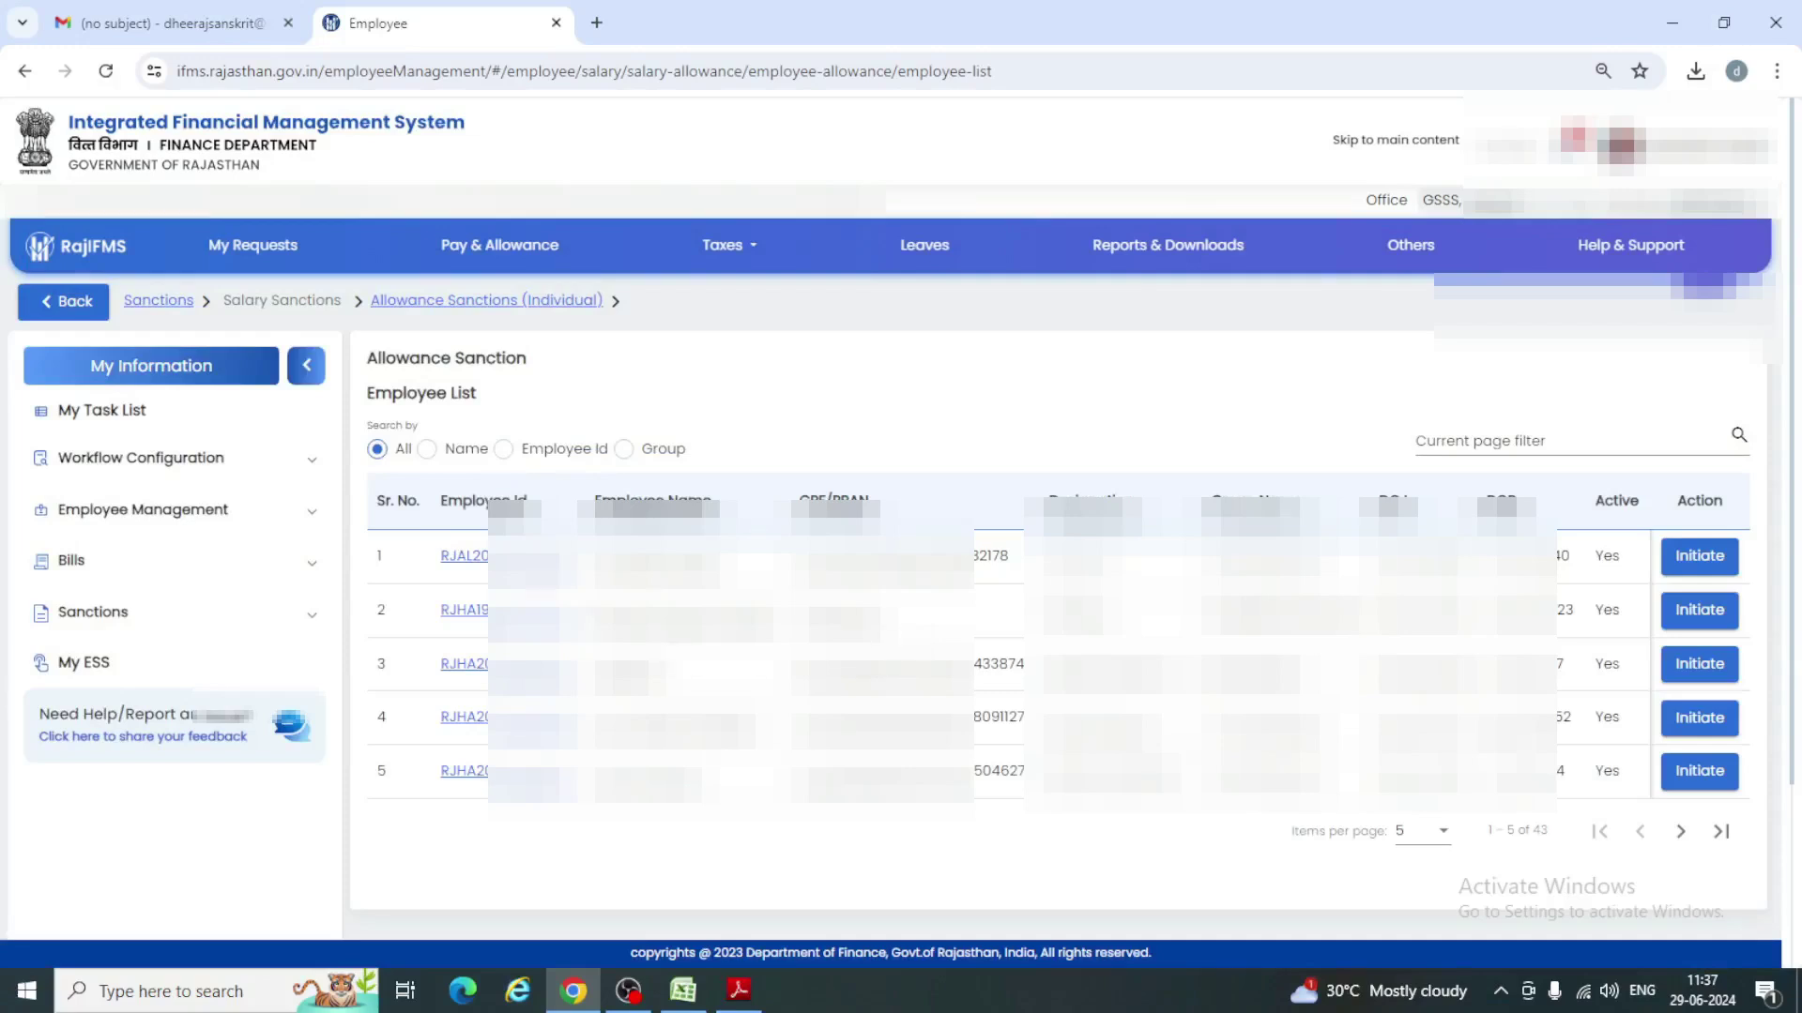
Step: Open the pay entitlement details under employee modification for the first listed employee
click(317, 522)
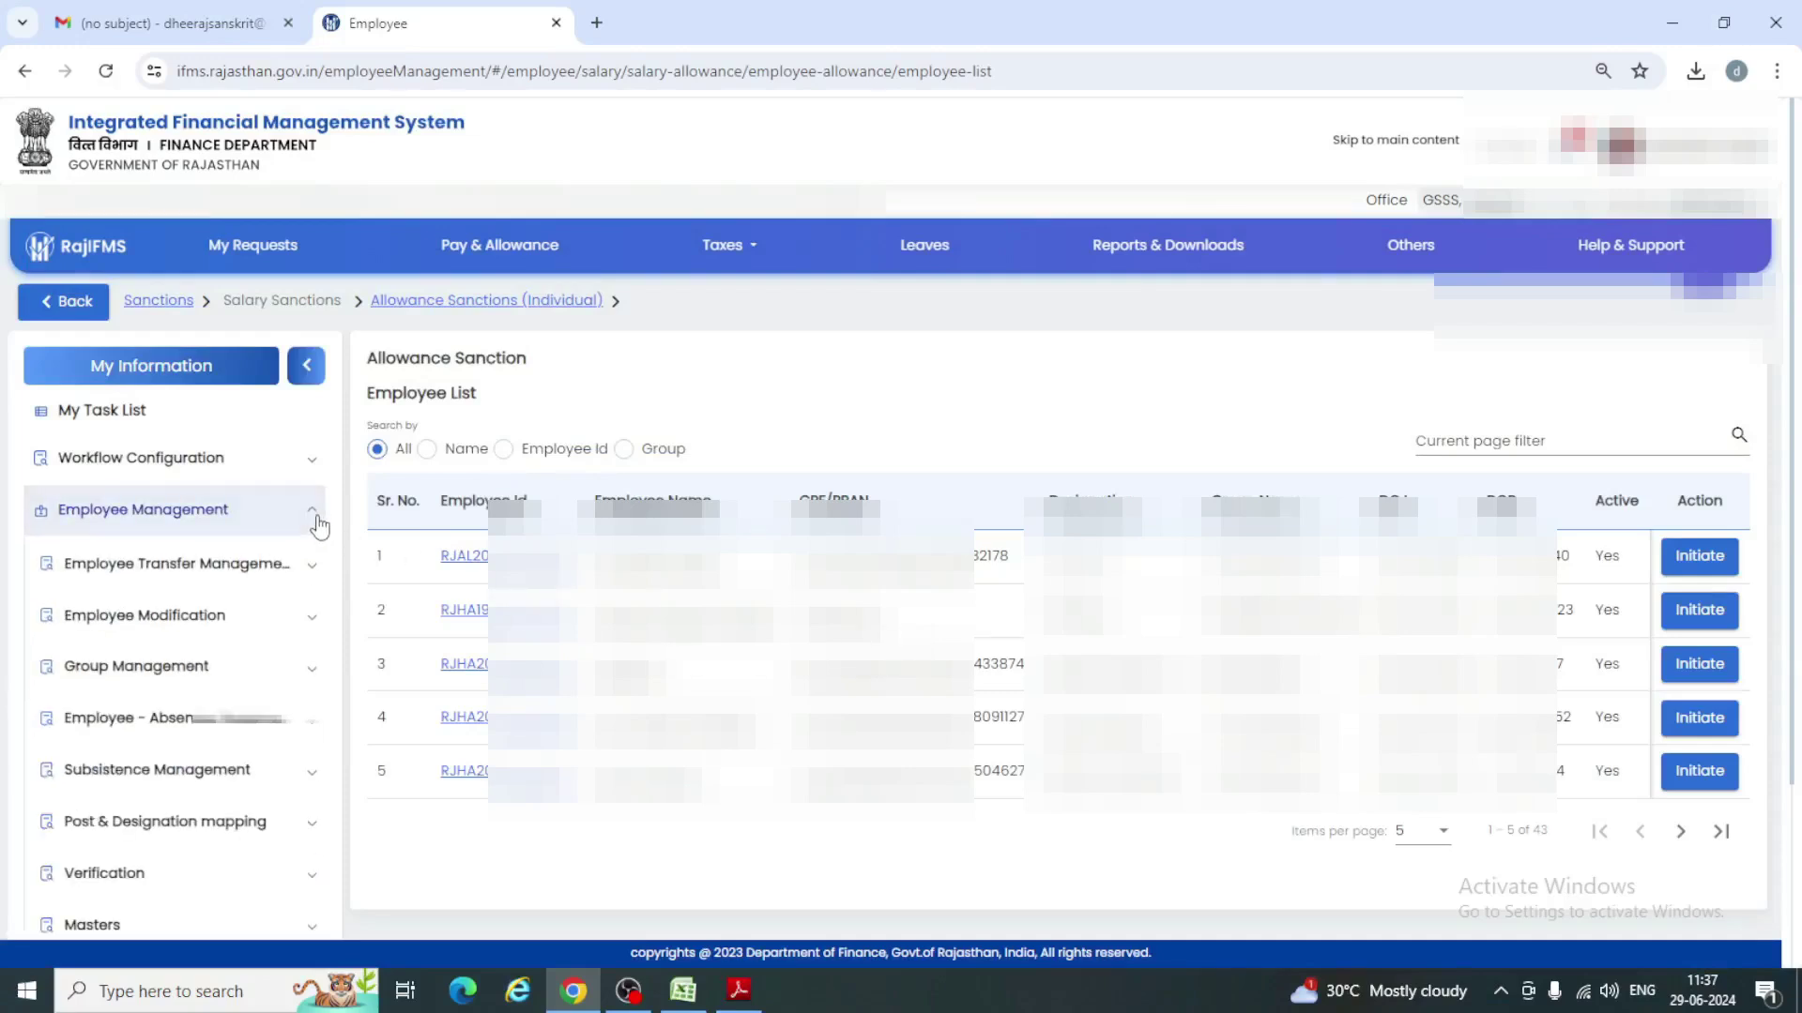
click(191, 620)
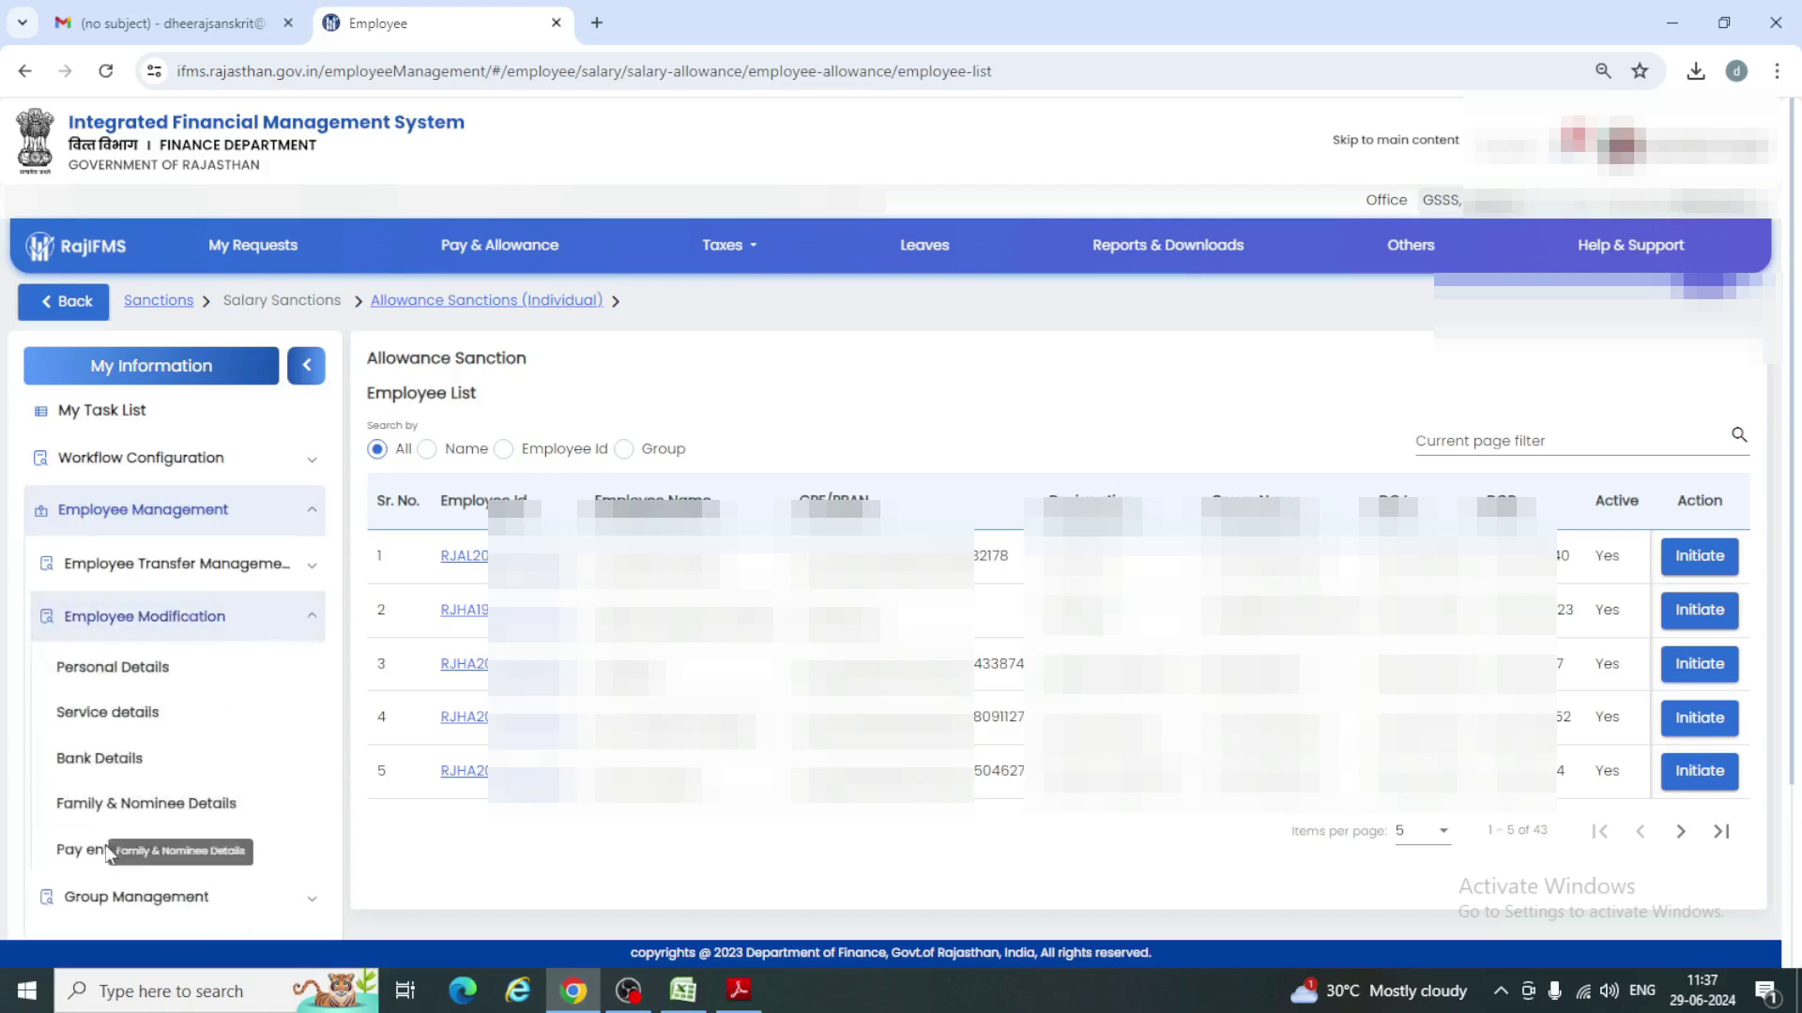
click(106, 850)
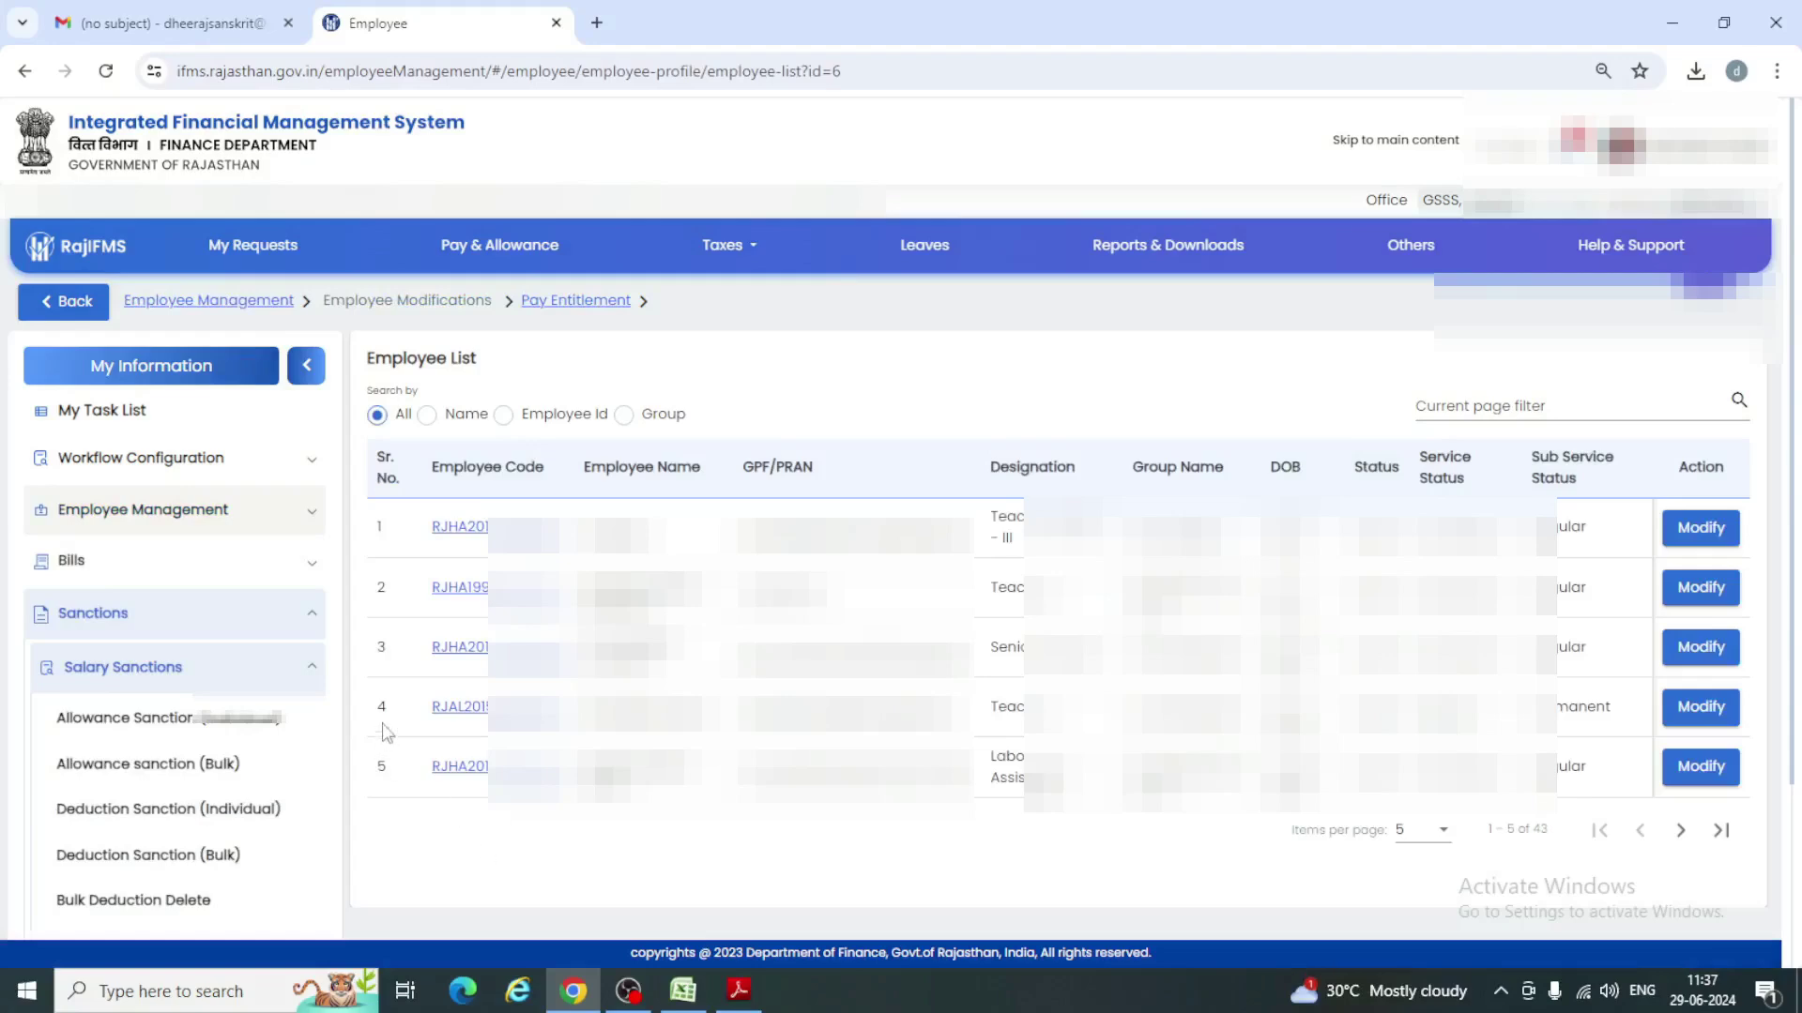
click(1702, 530)
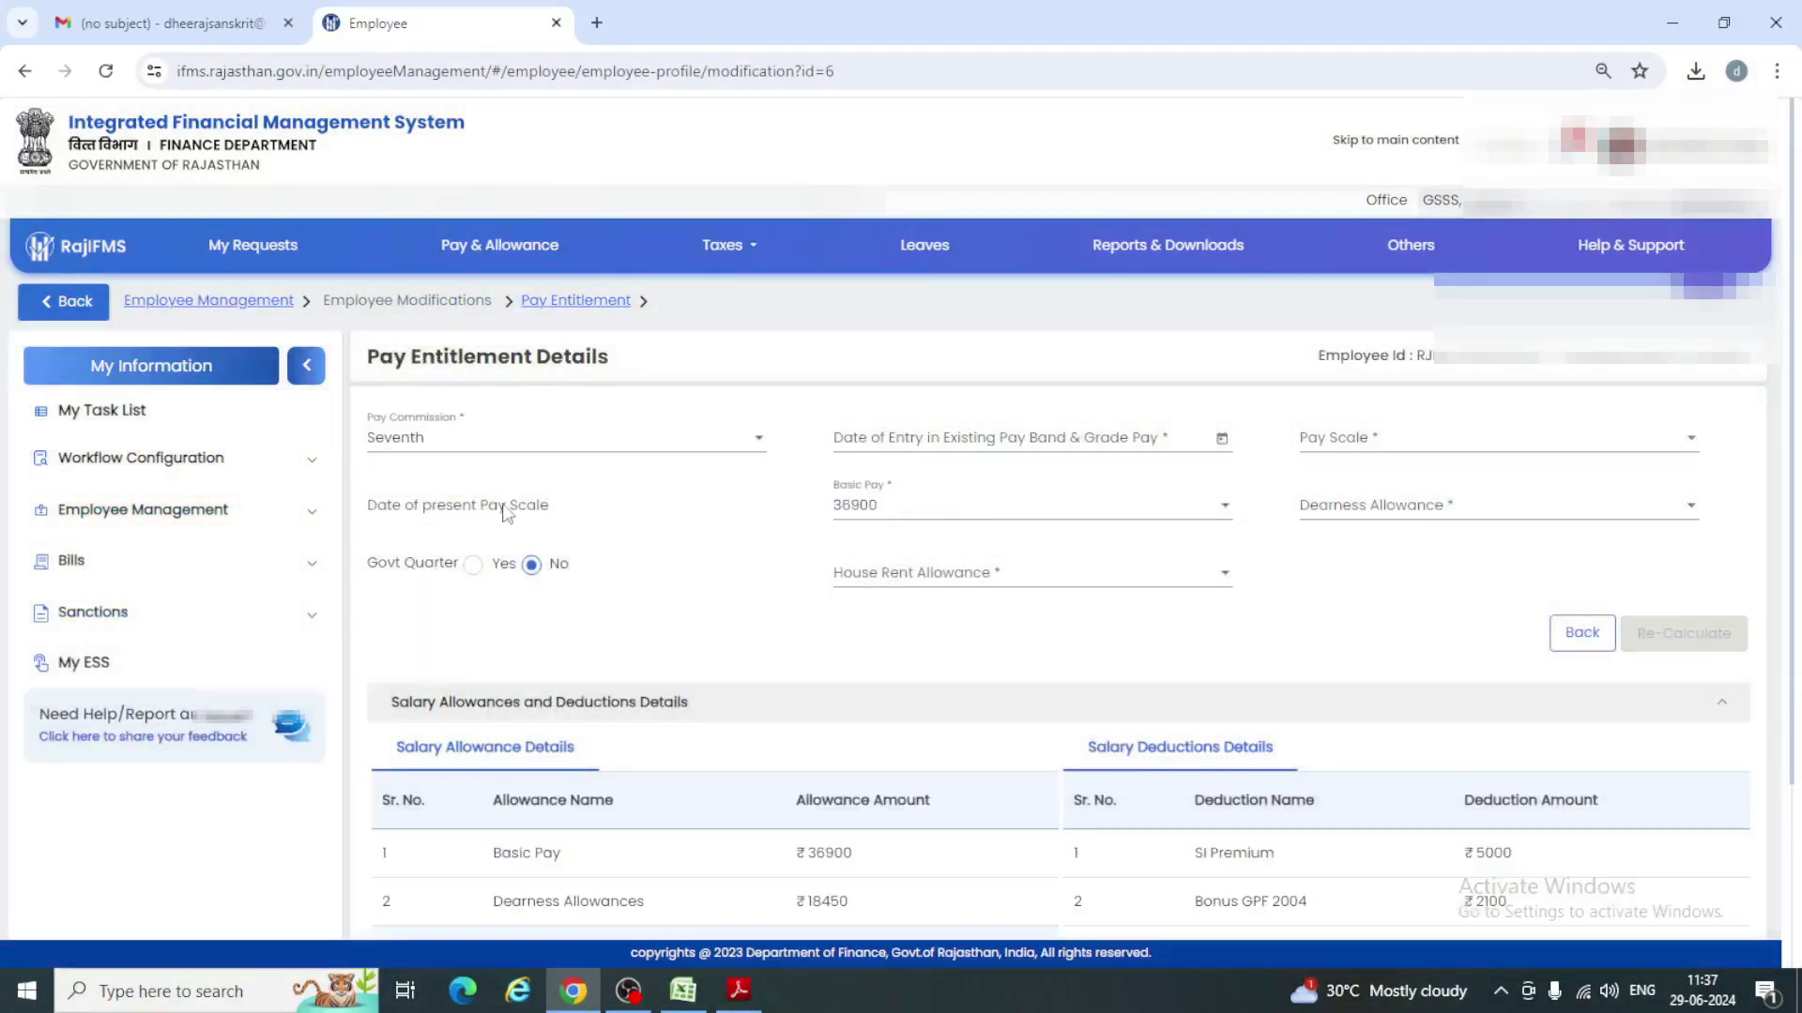
Step: Set the date of entry in the existing pay band and grade pay to 20/9/2020
click(1222, 440)
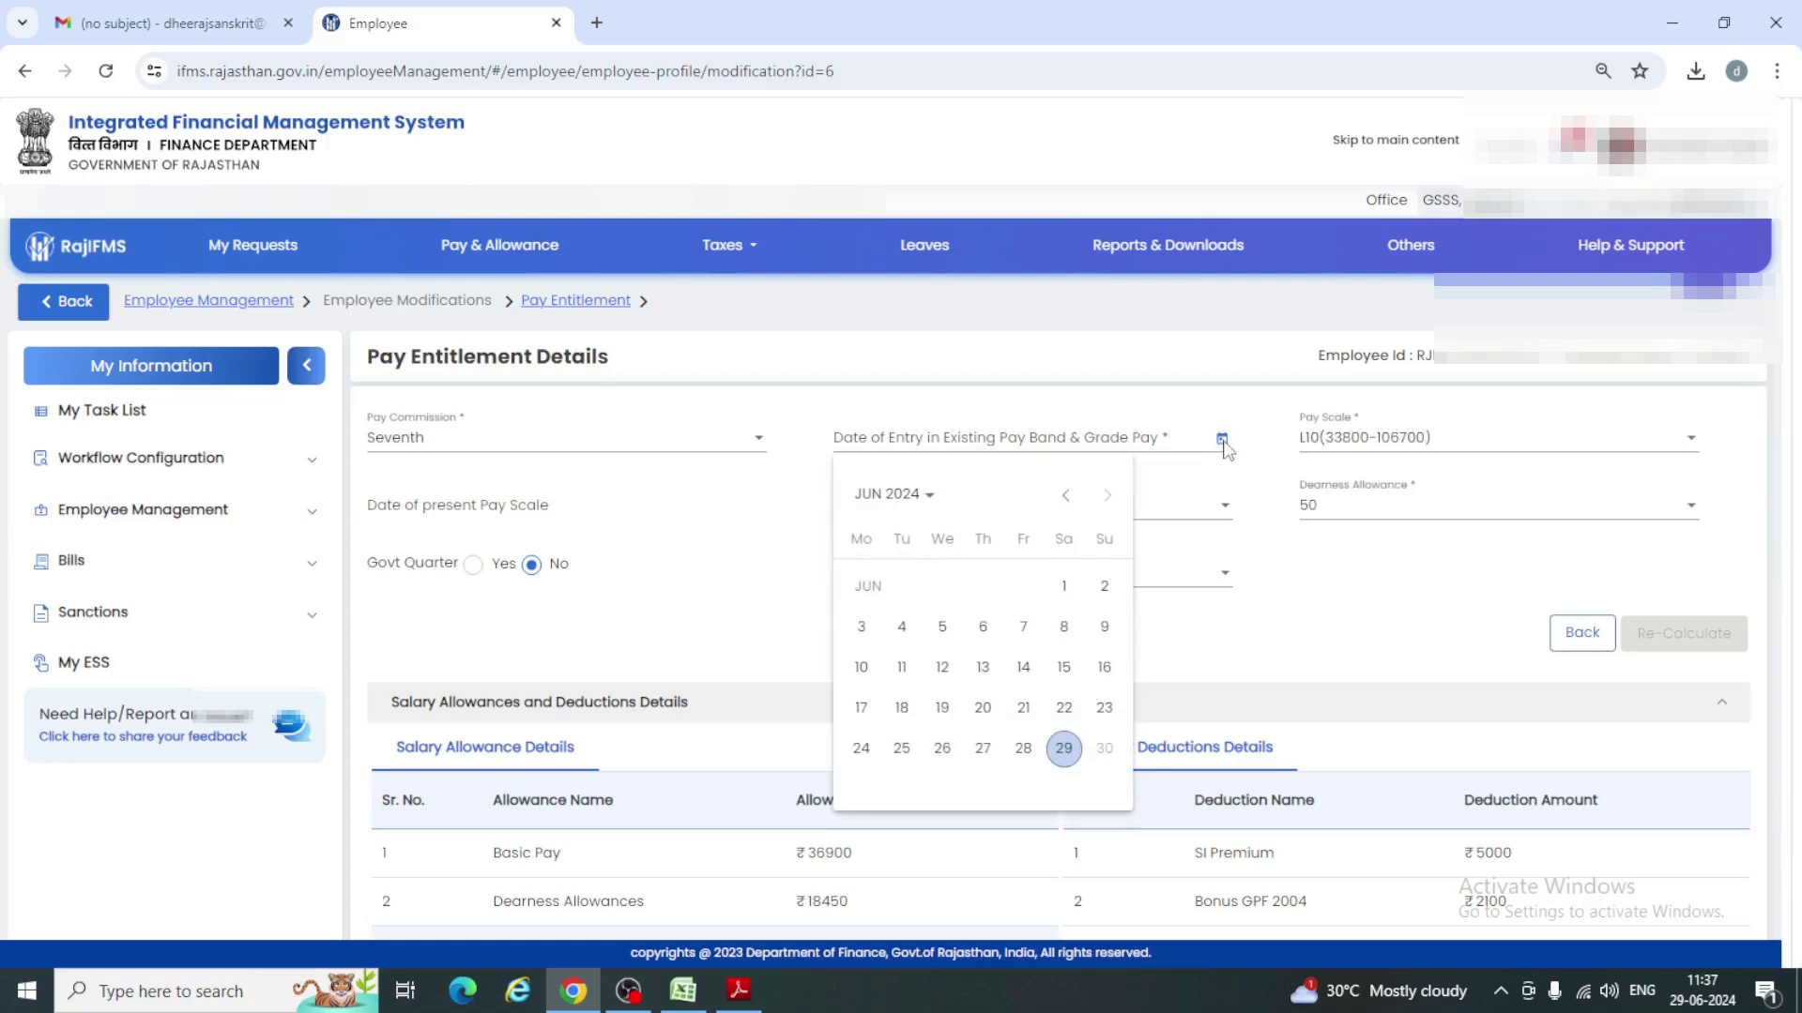
click(921, 499)
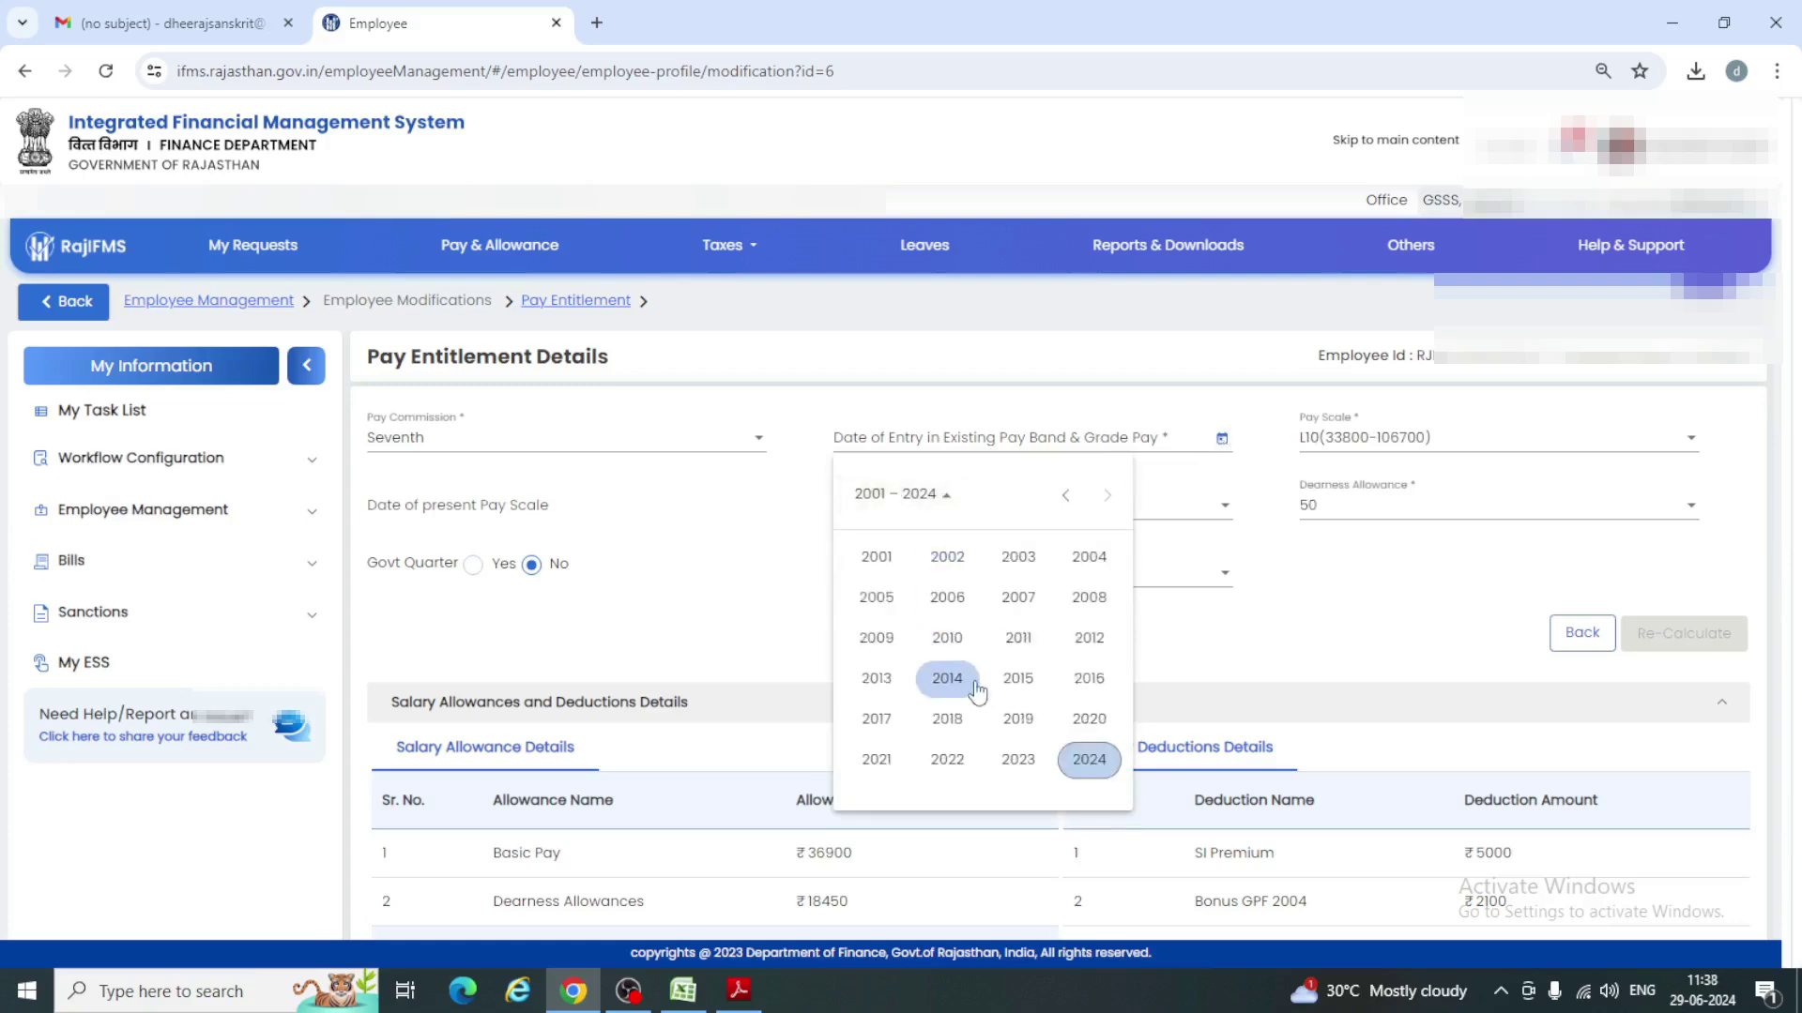
click(1089, 719)
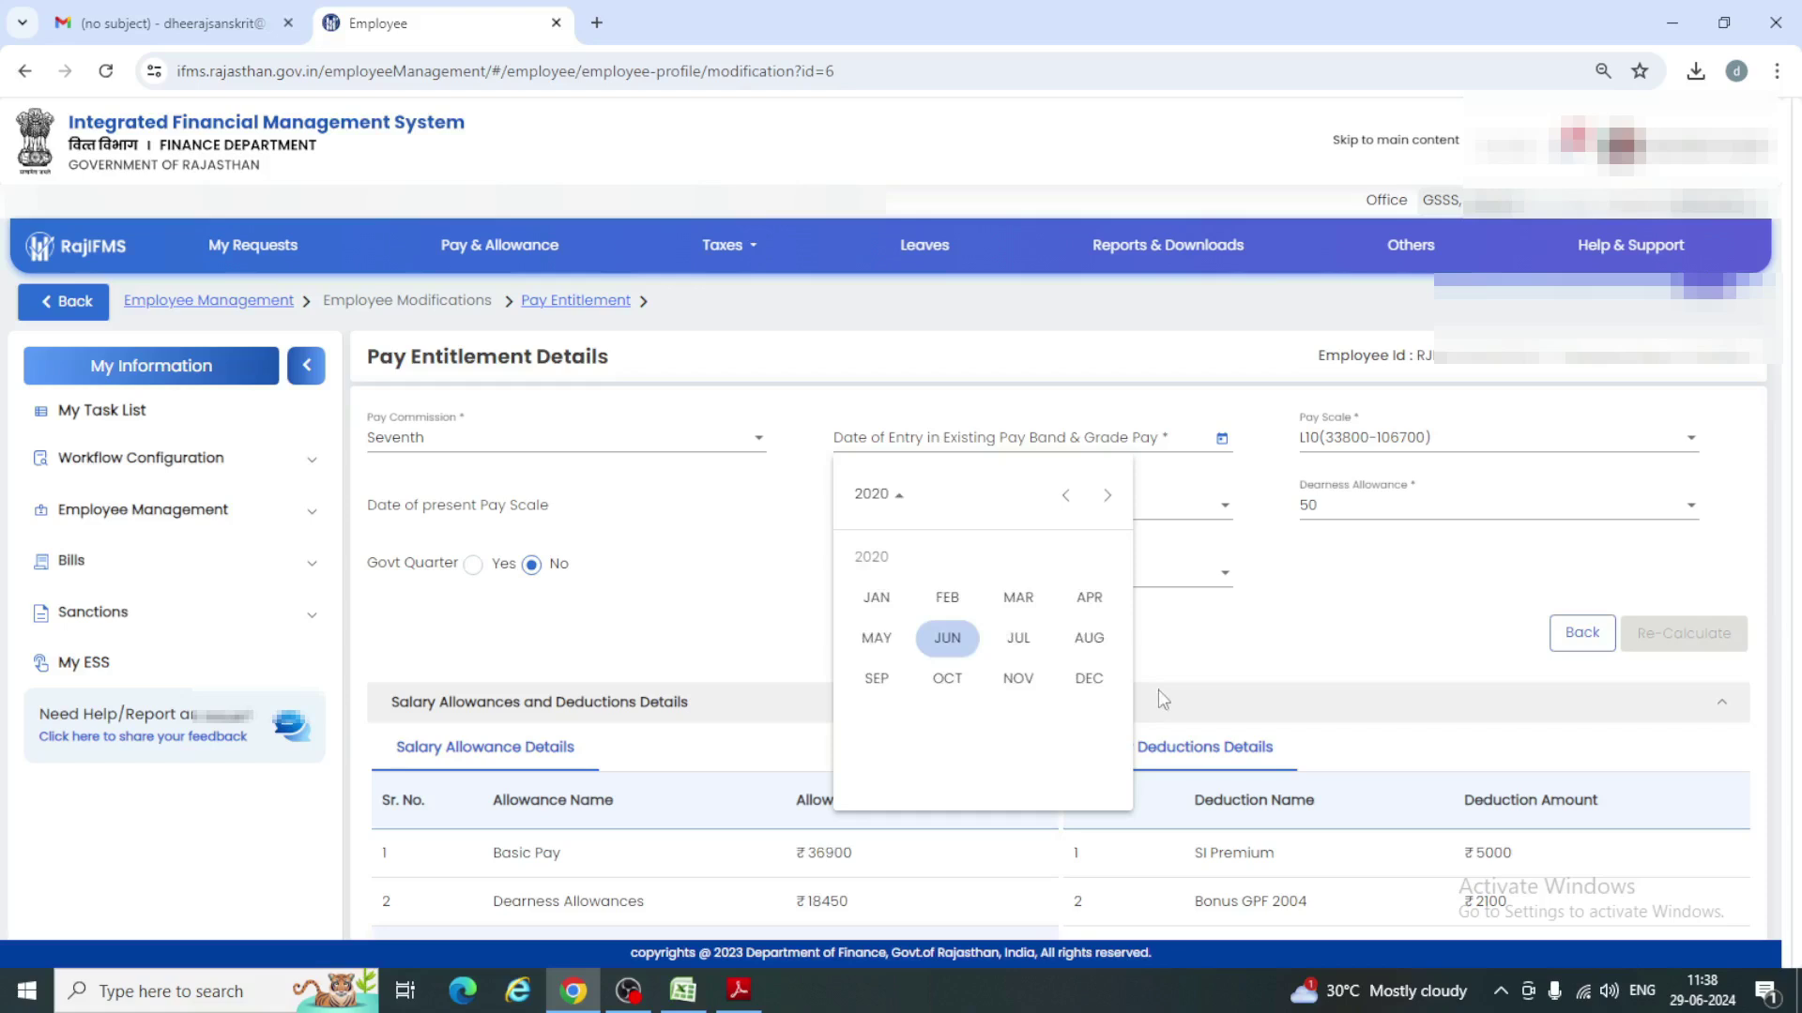
click(877, 679)
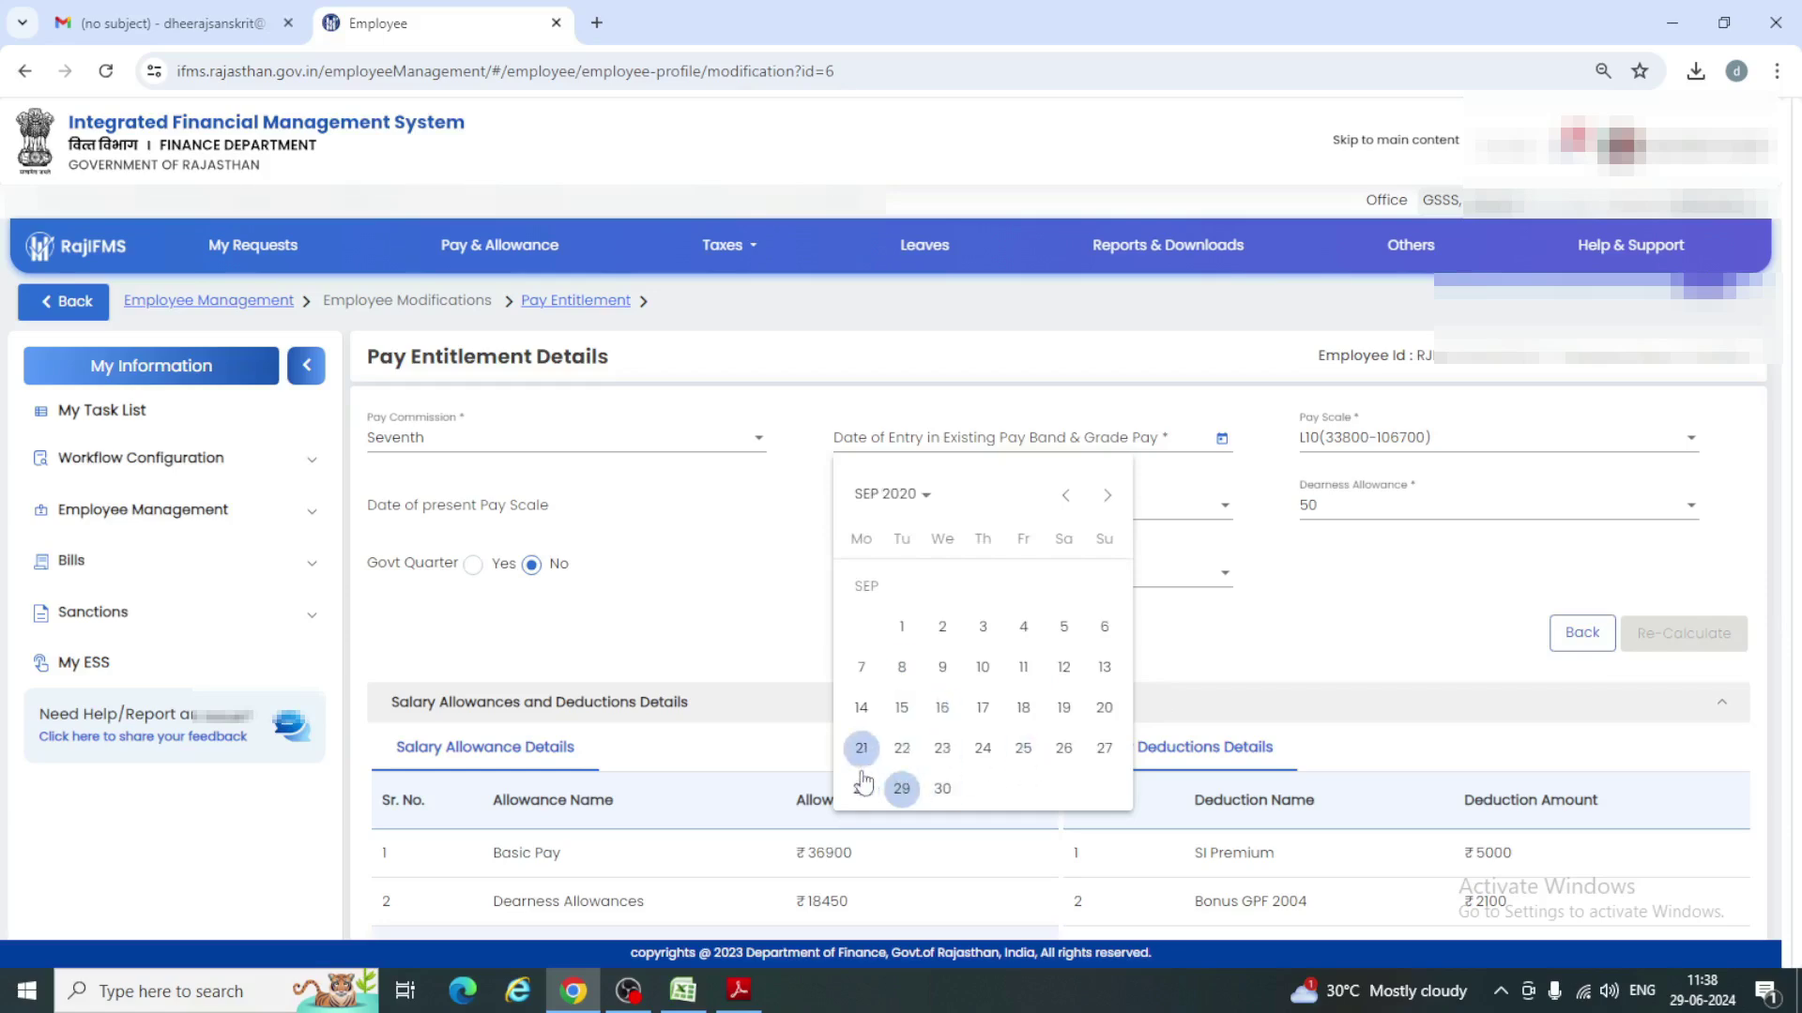
click(1104, 707)
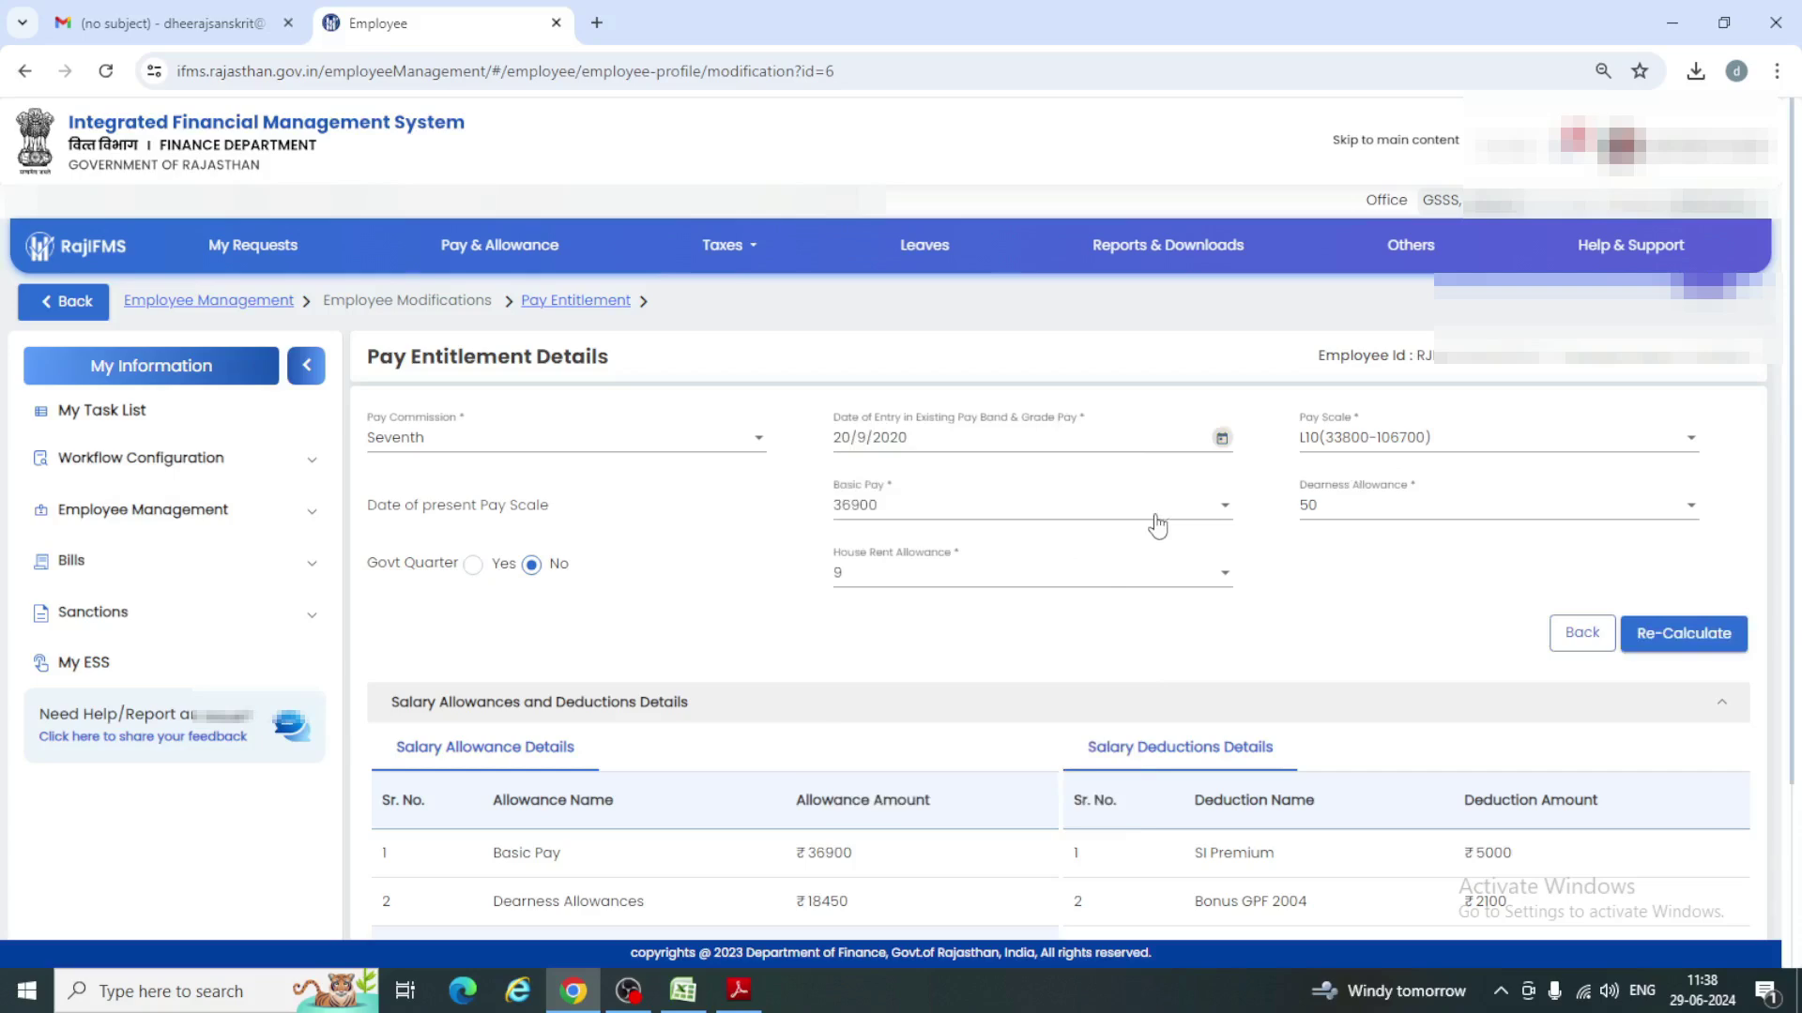
Step: Raise the basic pay to 38000 and recalculate the salary allowances
click(1157, 522)
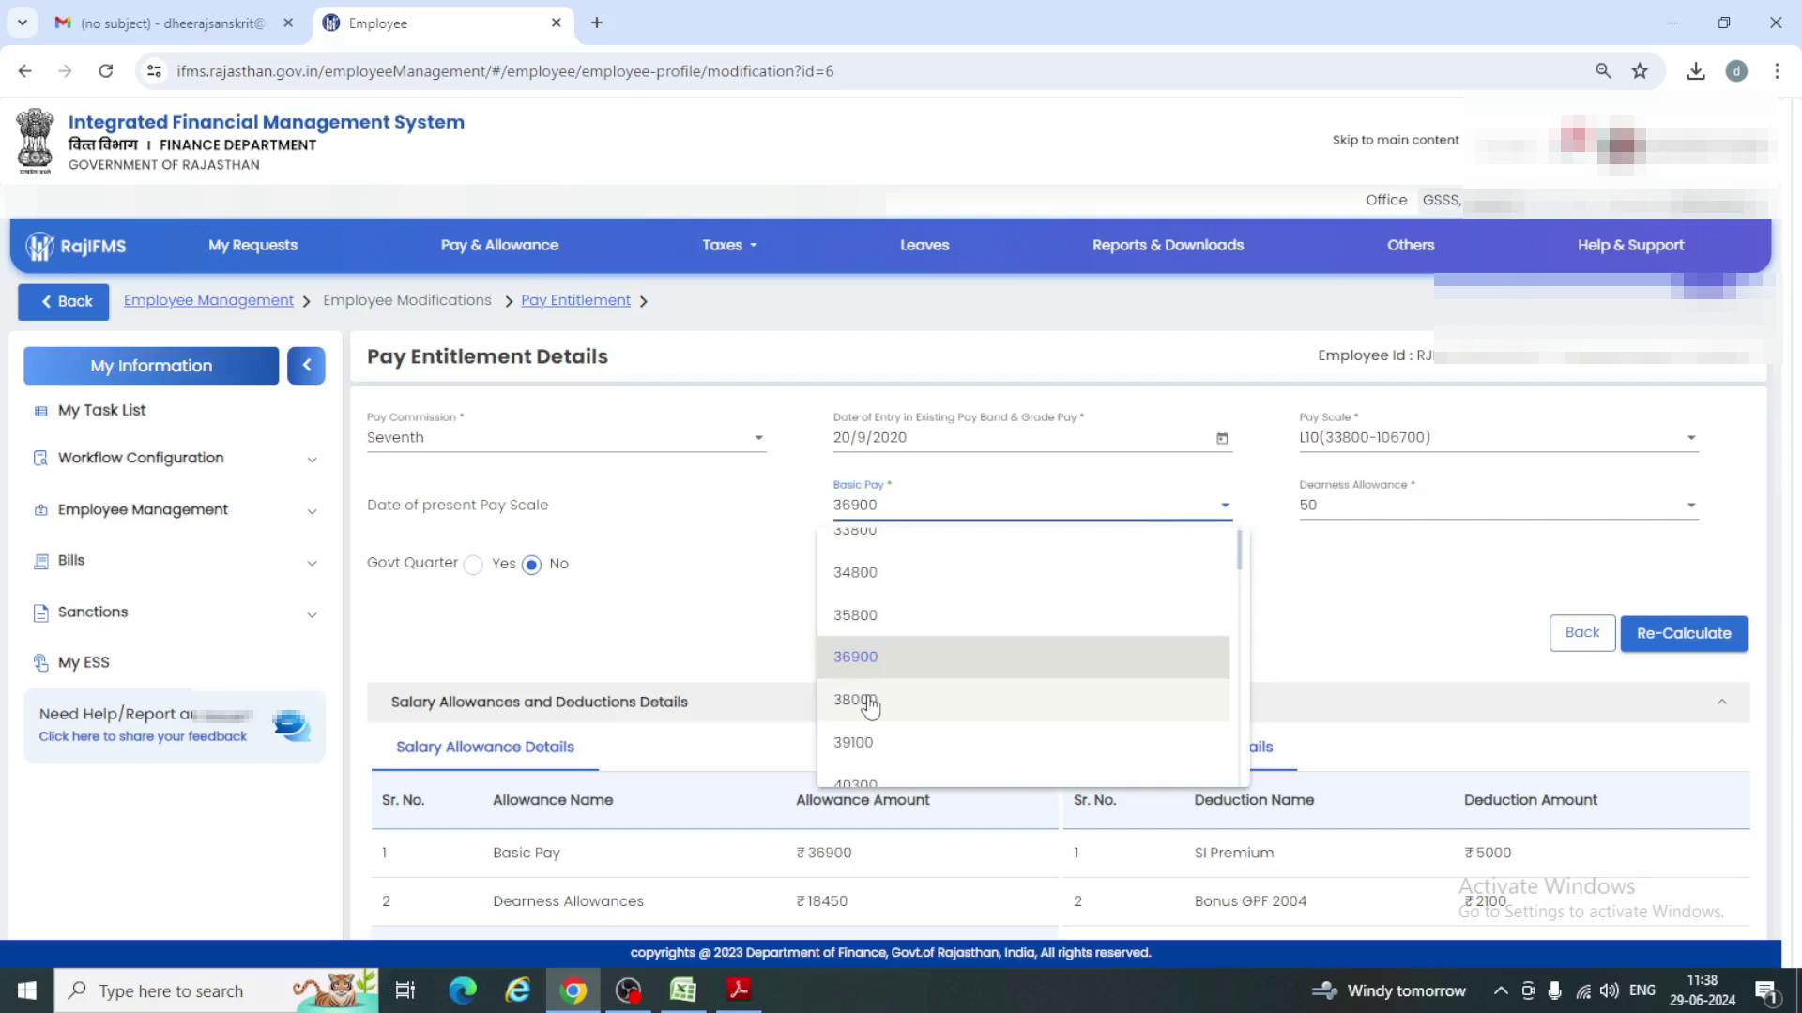
click(869, 705)
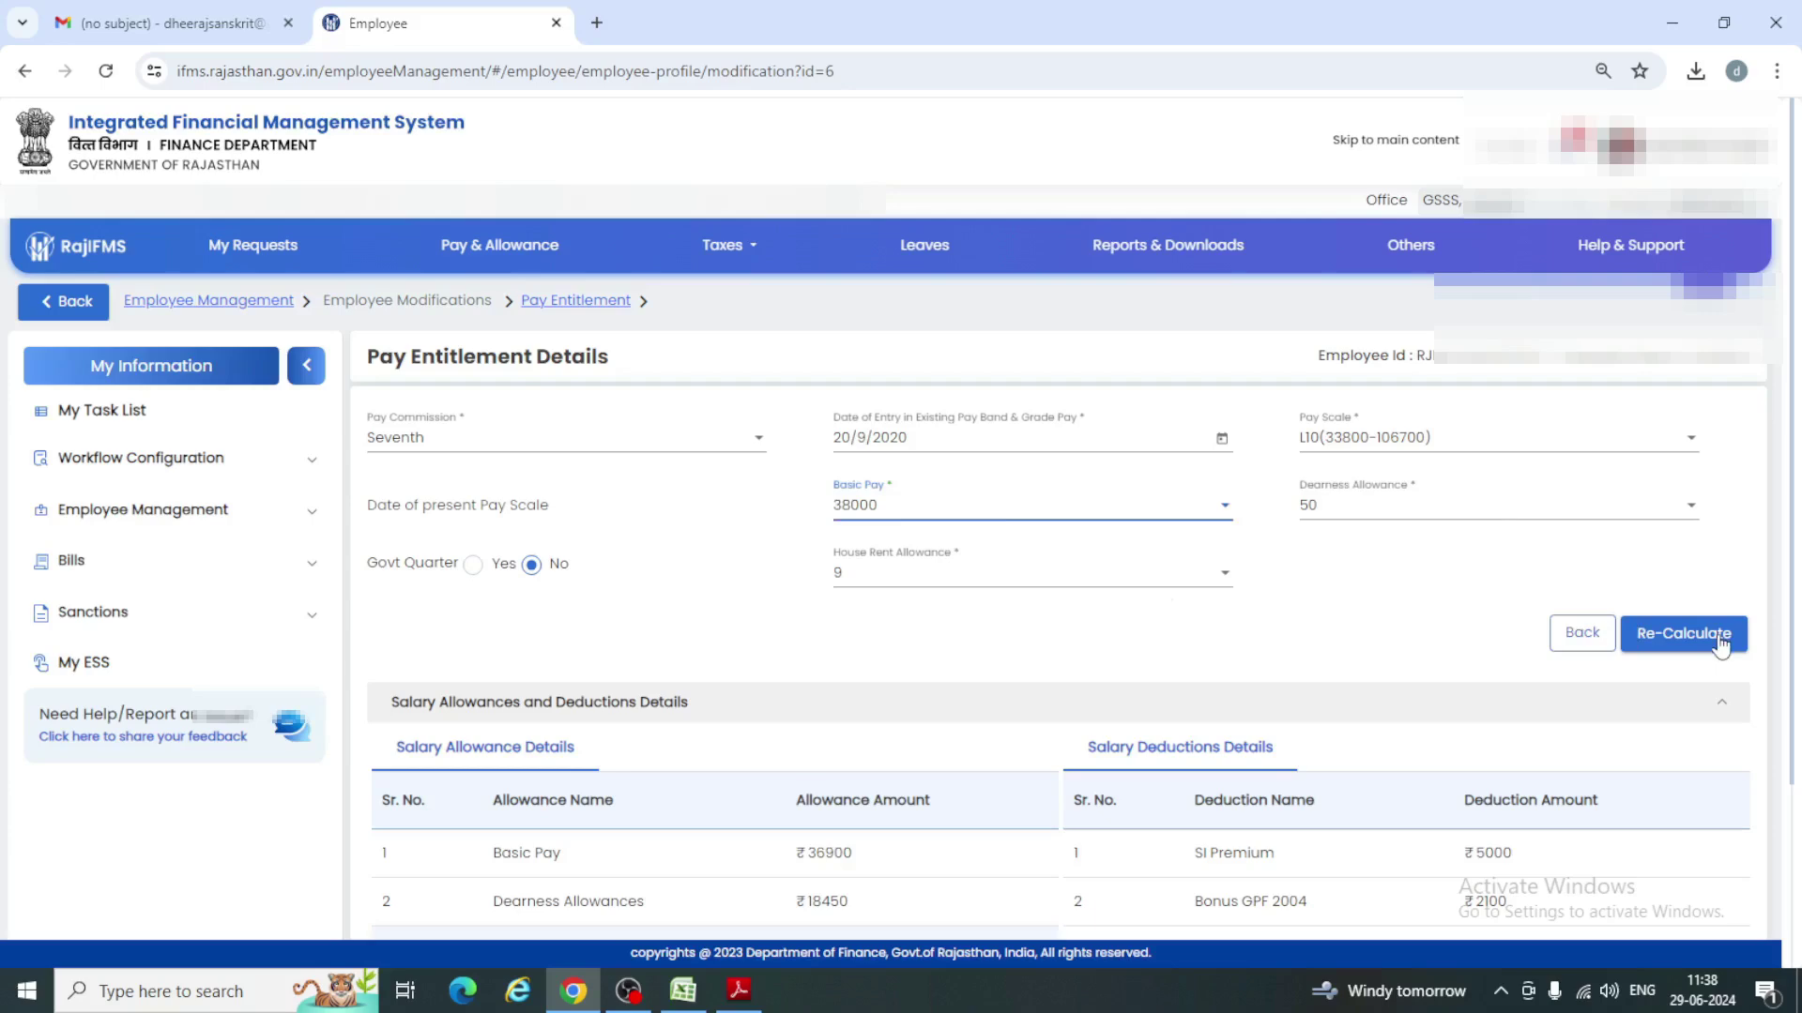
click(1720, 643)
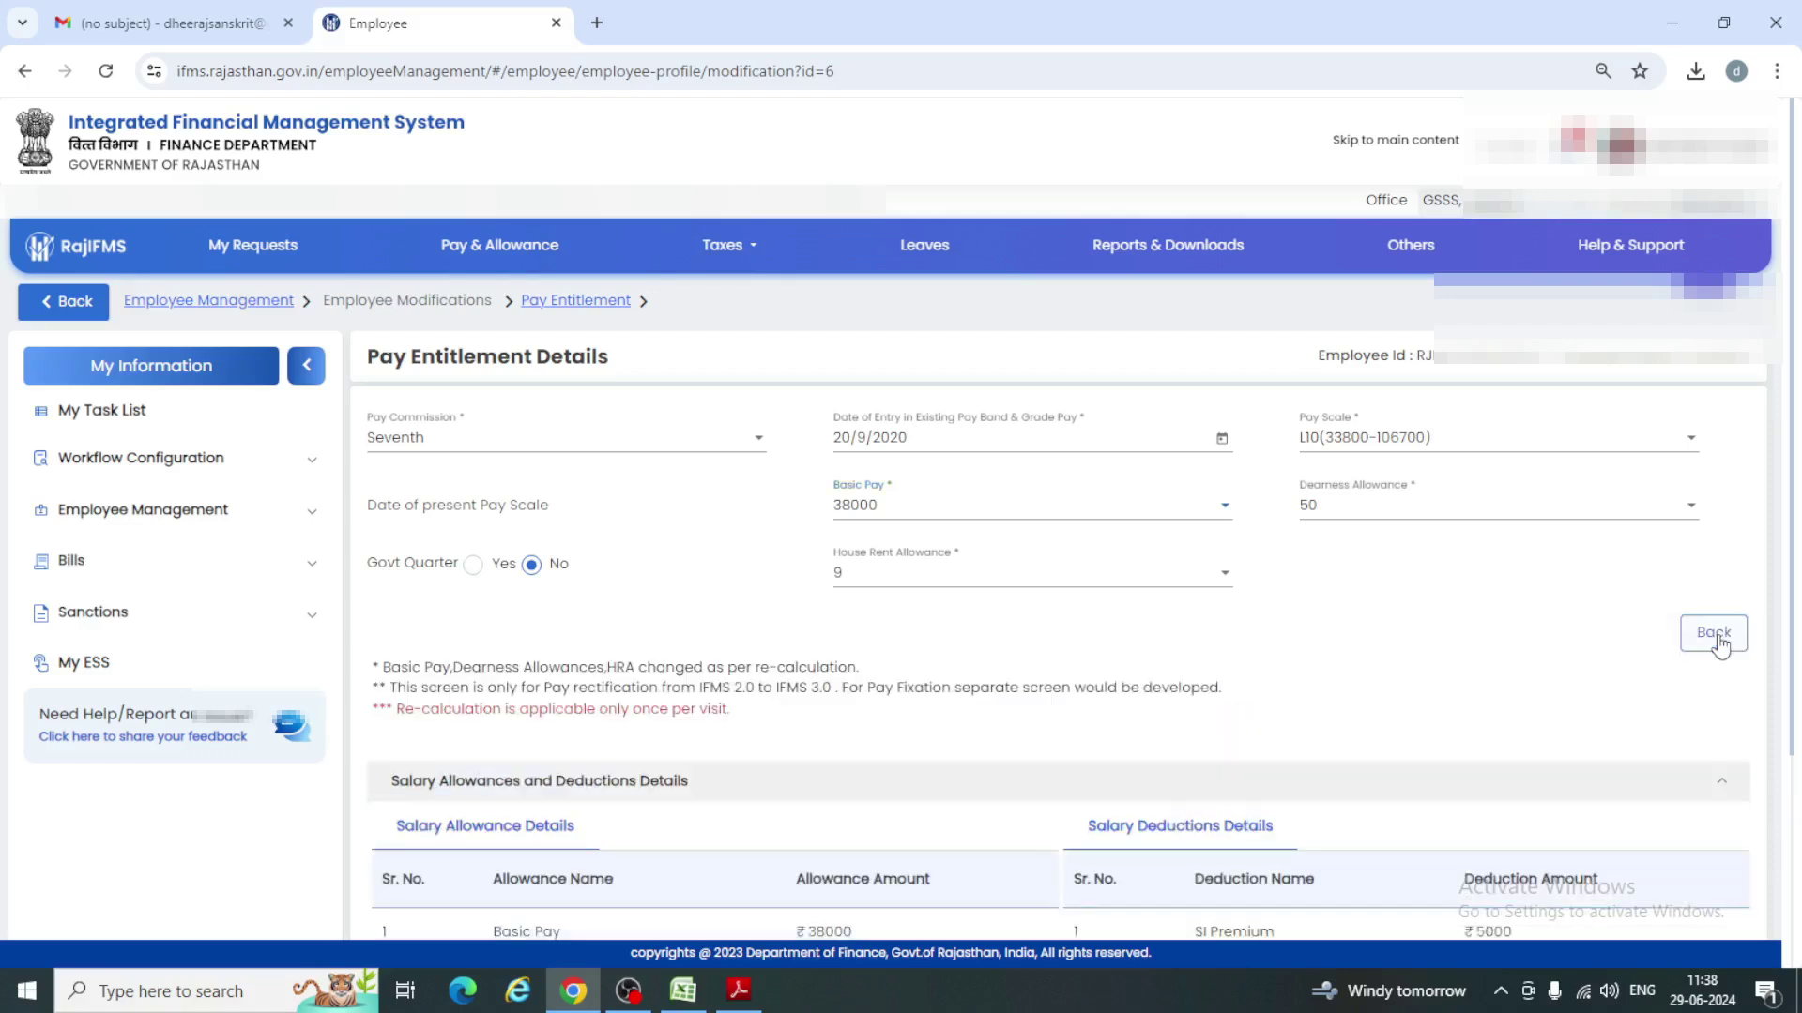
scroll(951, 666, down, 3)
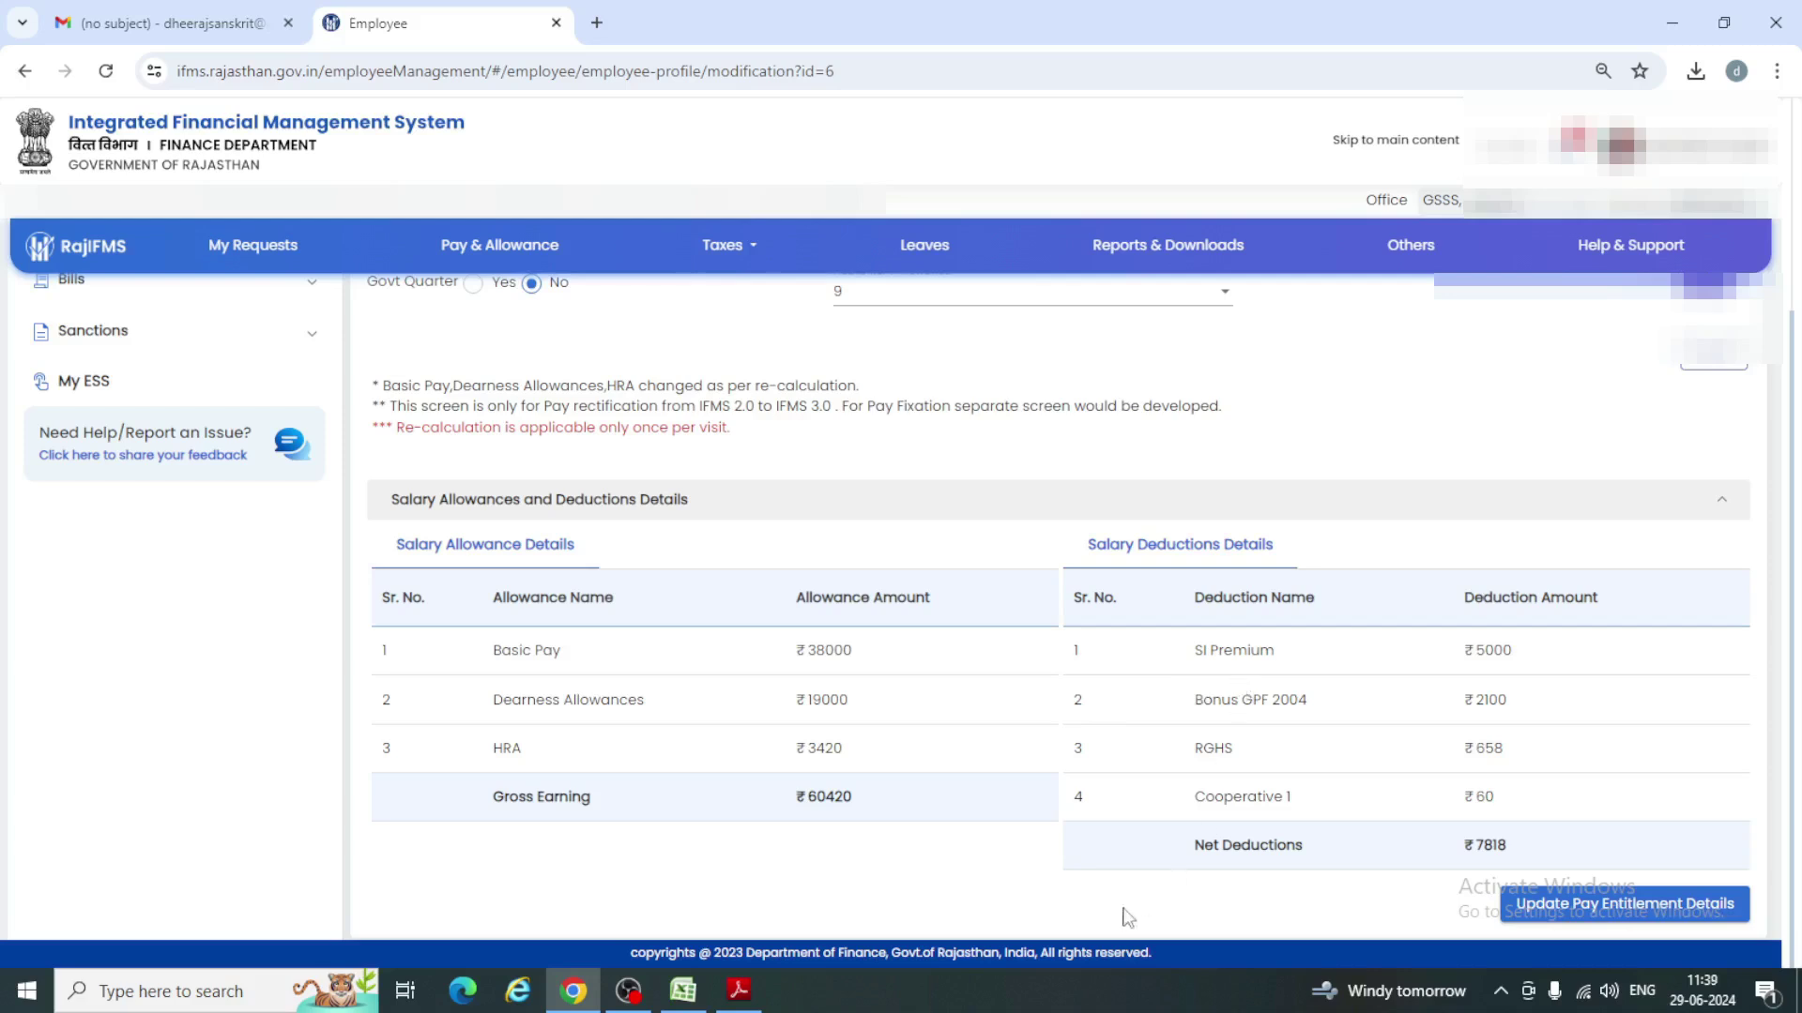
Step: Switch to the pay chart PDF in Adobe Reader and examine the GPF rates and S.I. premium tables beside the pay matrix
click(739, 990)
scroll(1230, 638, down, 5)
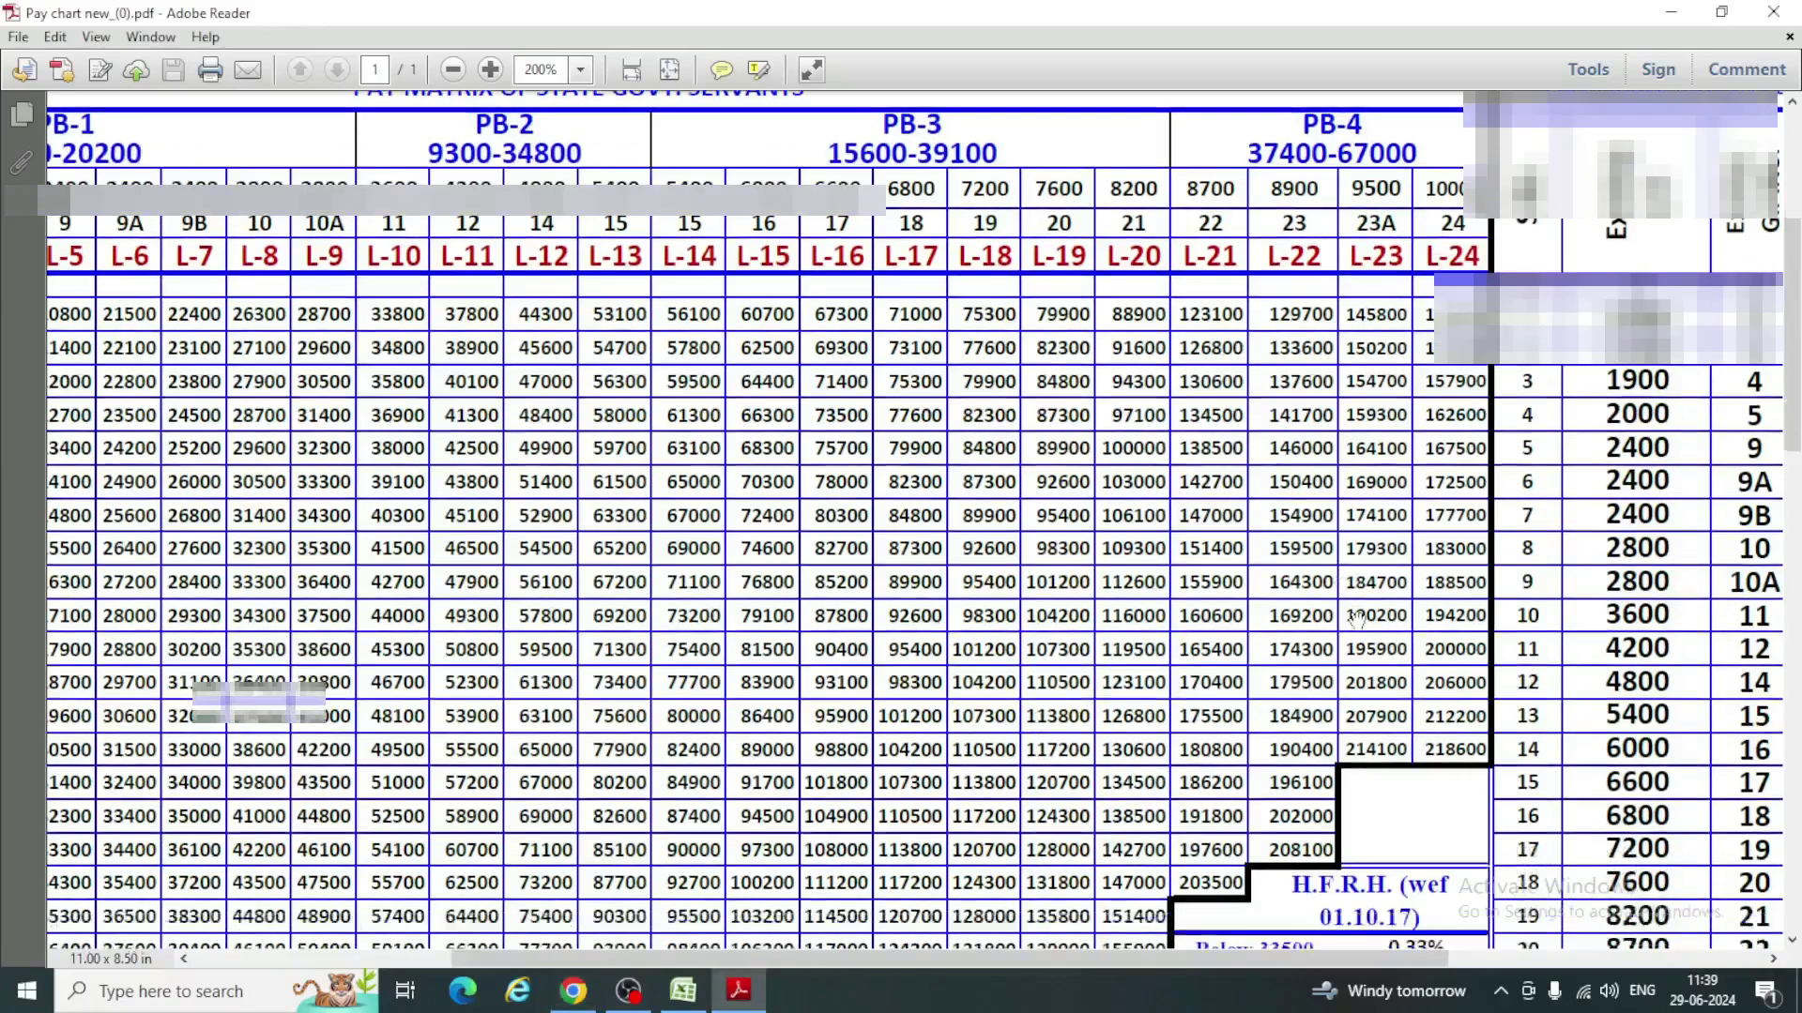
scroll(1379, 718, down, 4)
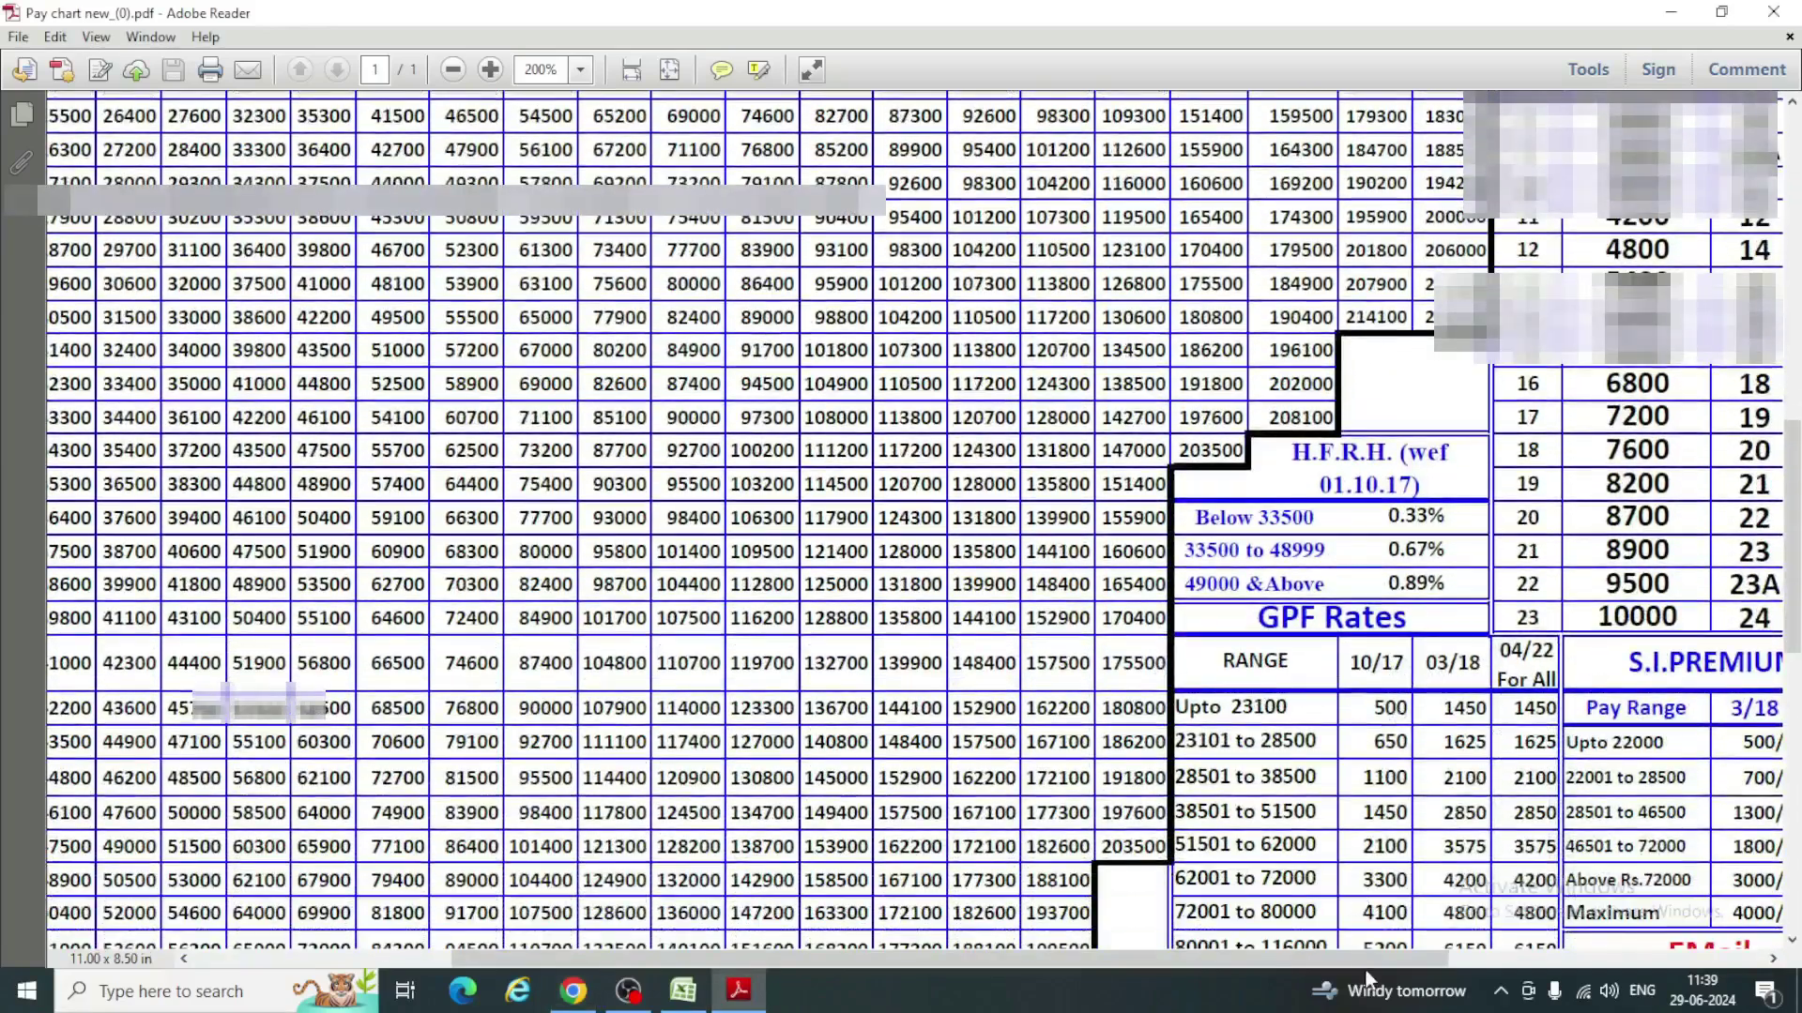
drag(1358, 959, 1464, 964)
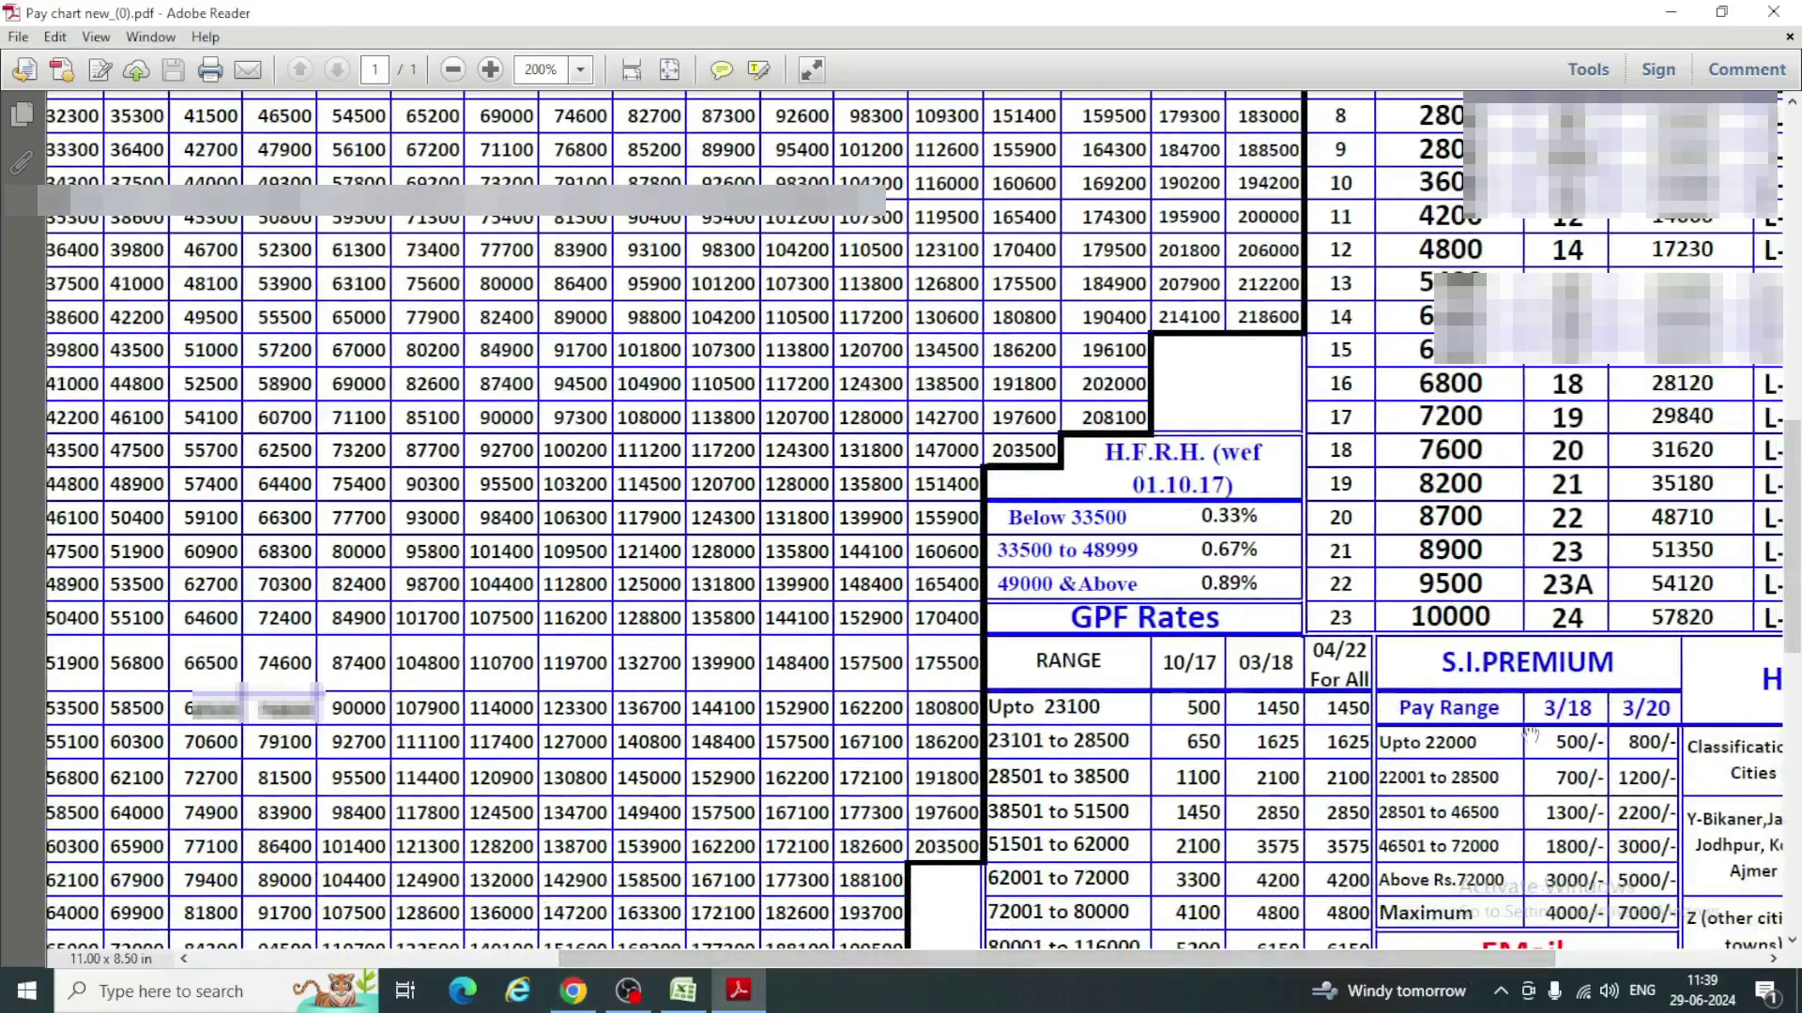
scroll(1530, 736, down, 1)
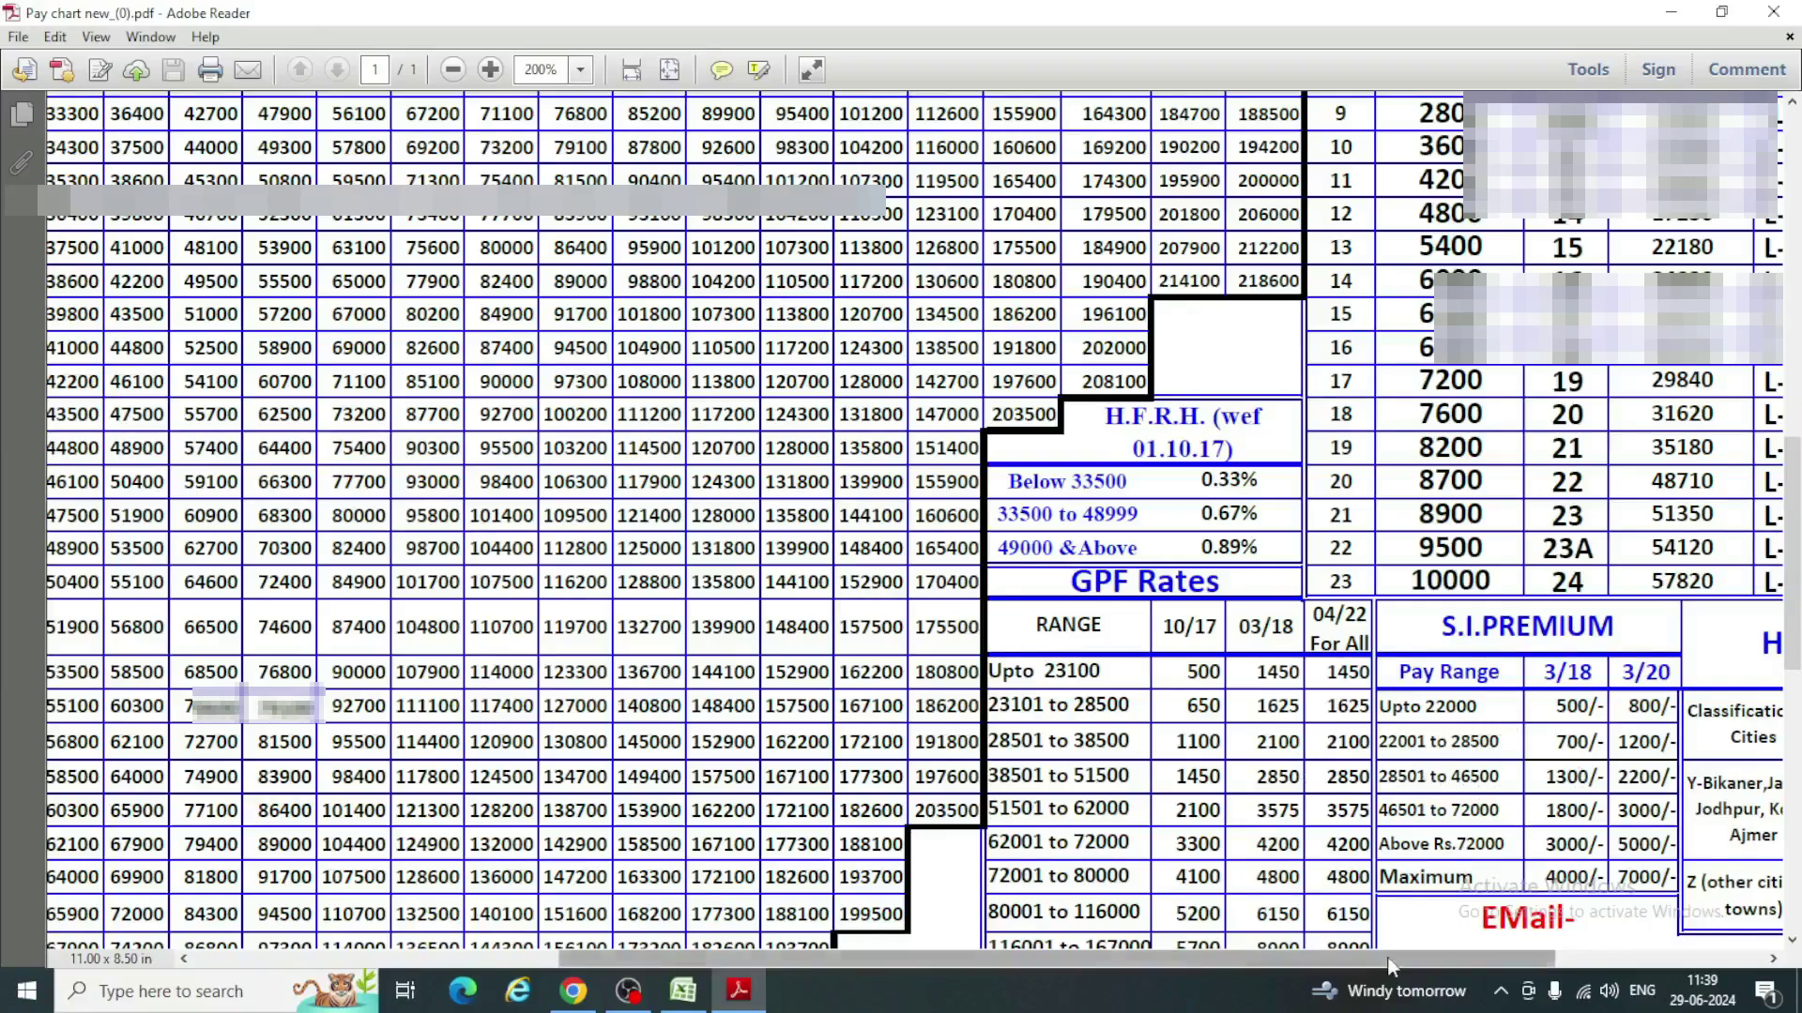
drag(1342, 958, 976, 1004)
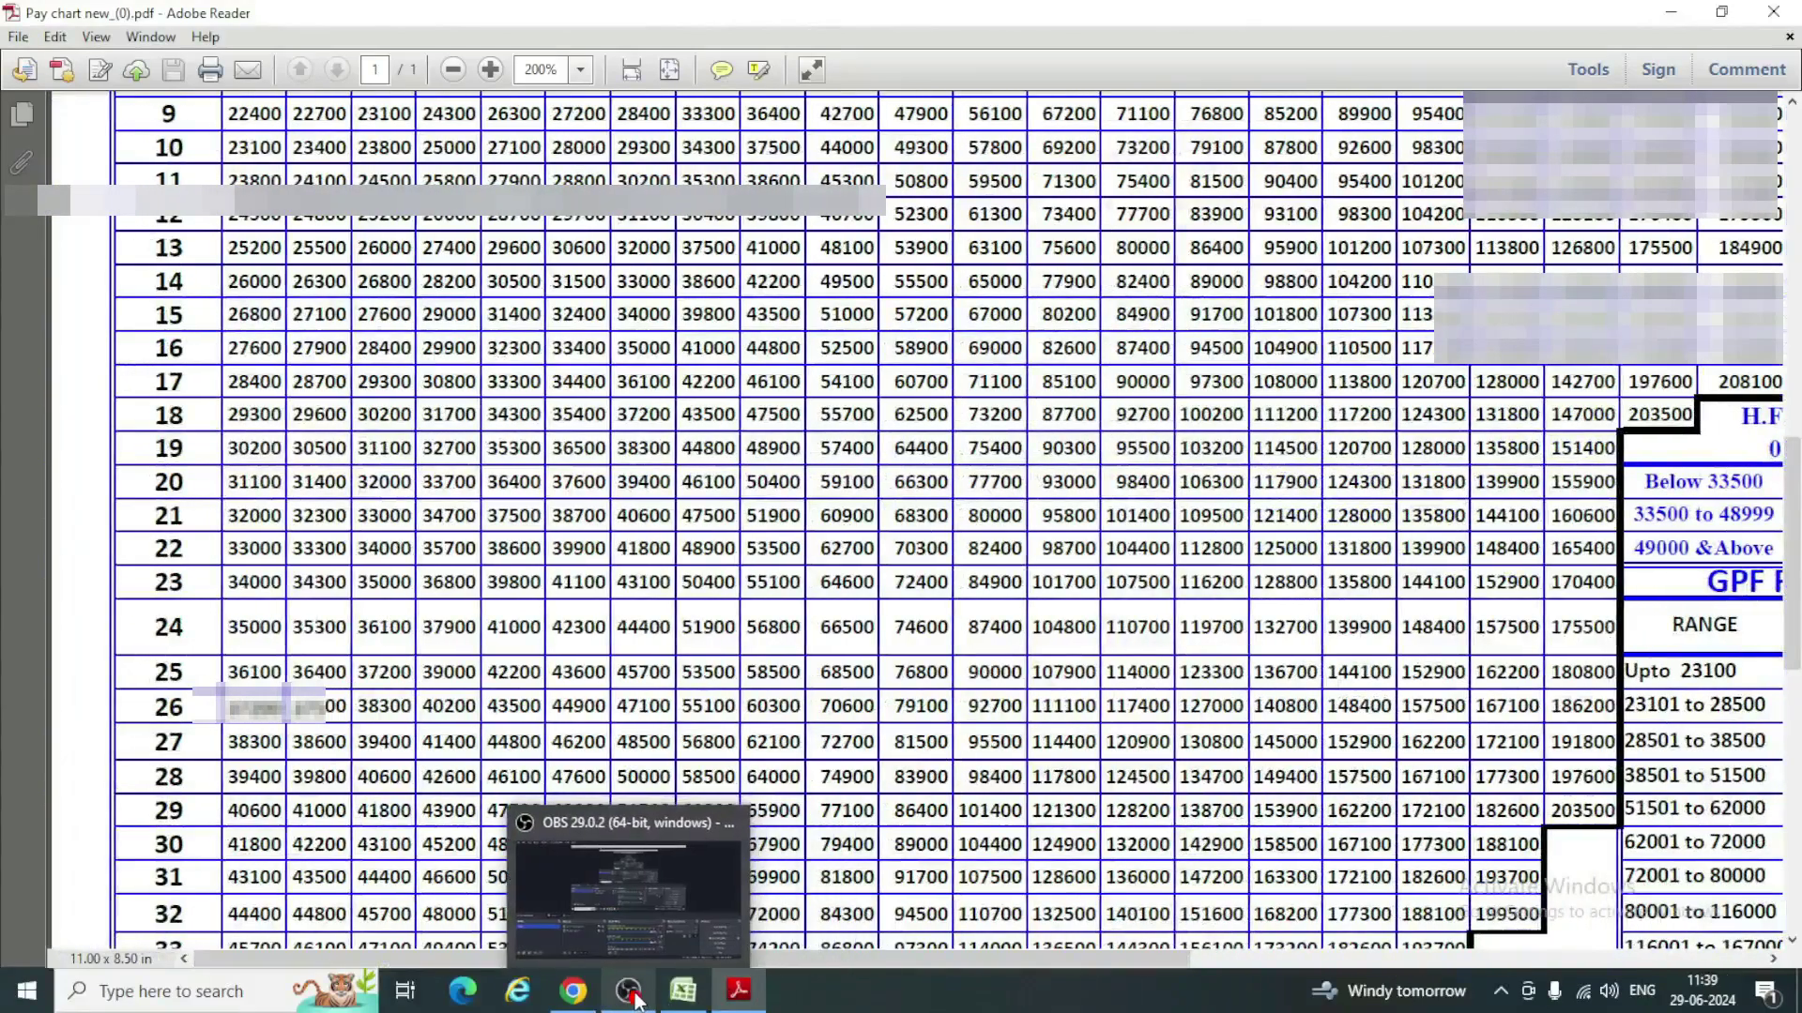
Step: Switch back to Chrome, update the pay entitlement details and confirm the request
click(587, 998)
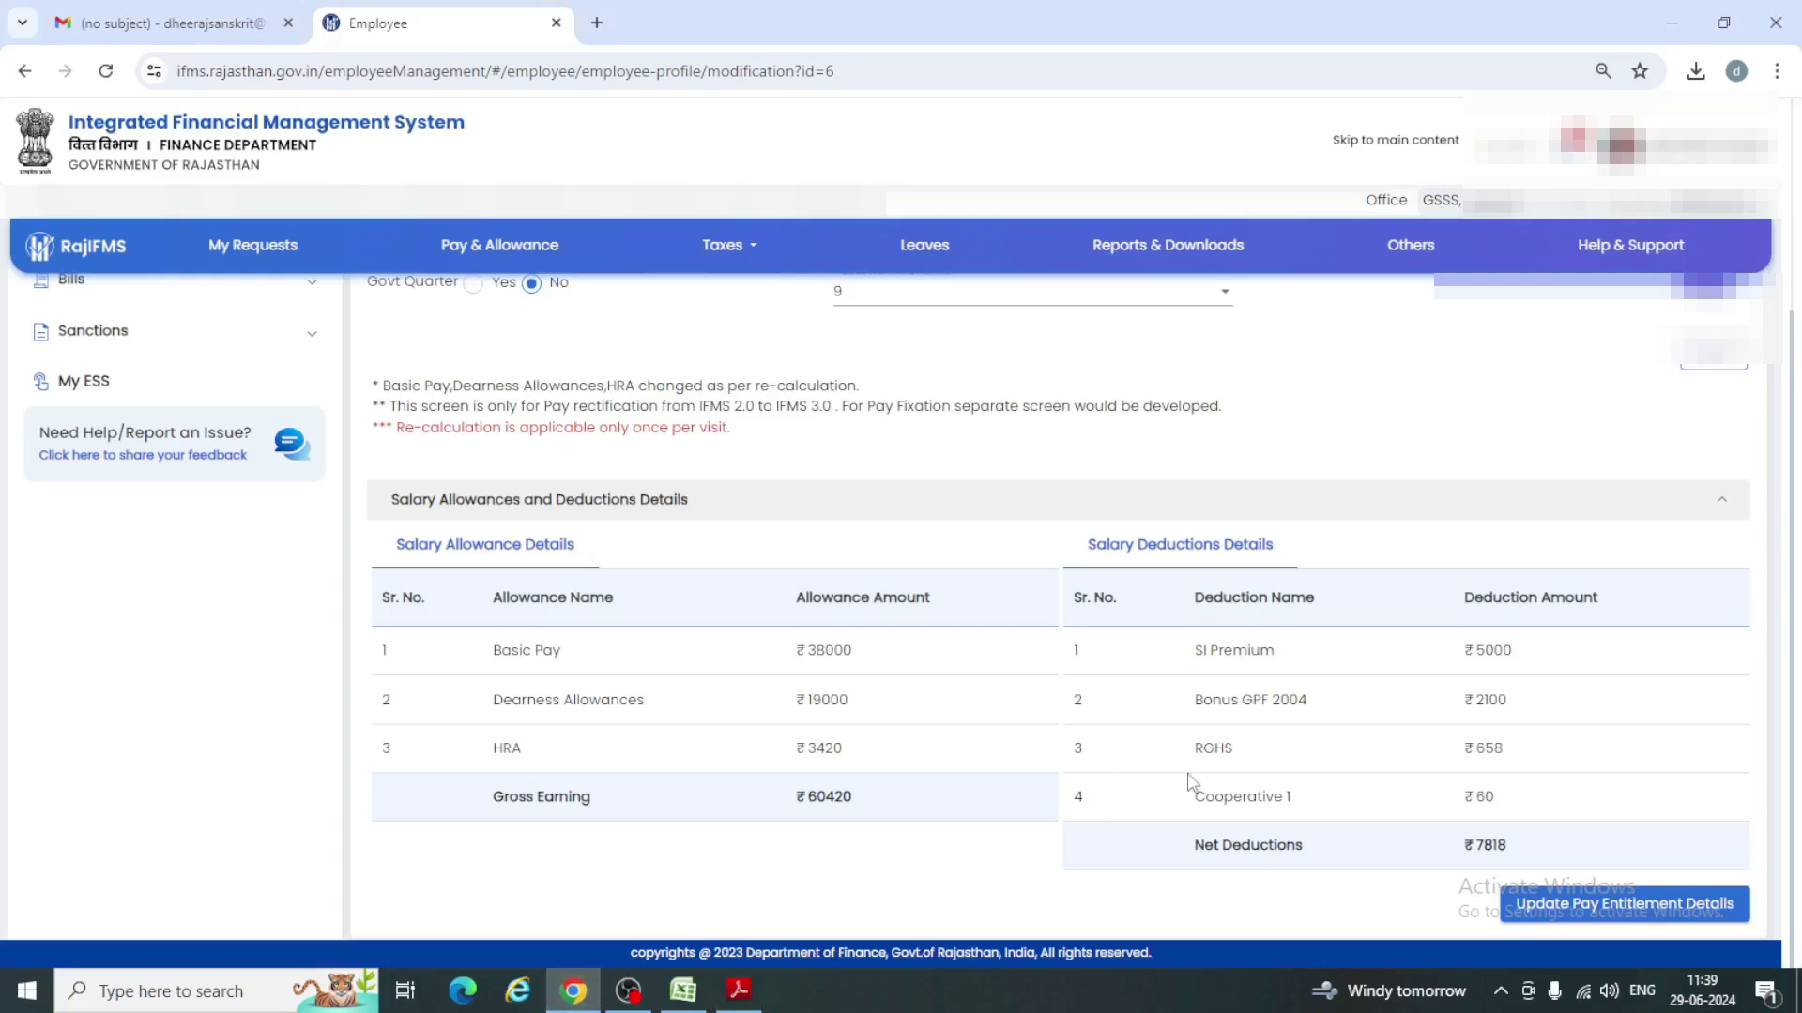
click(1621, 906)
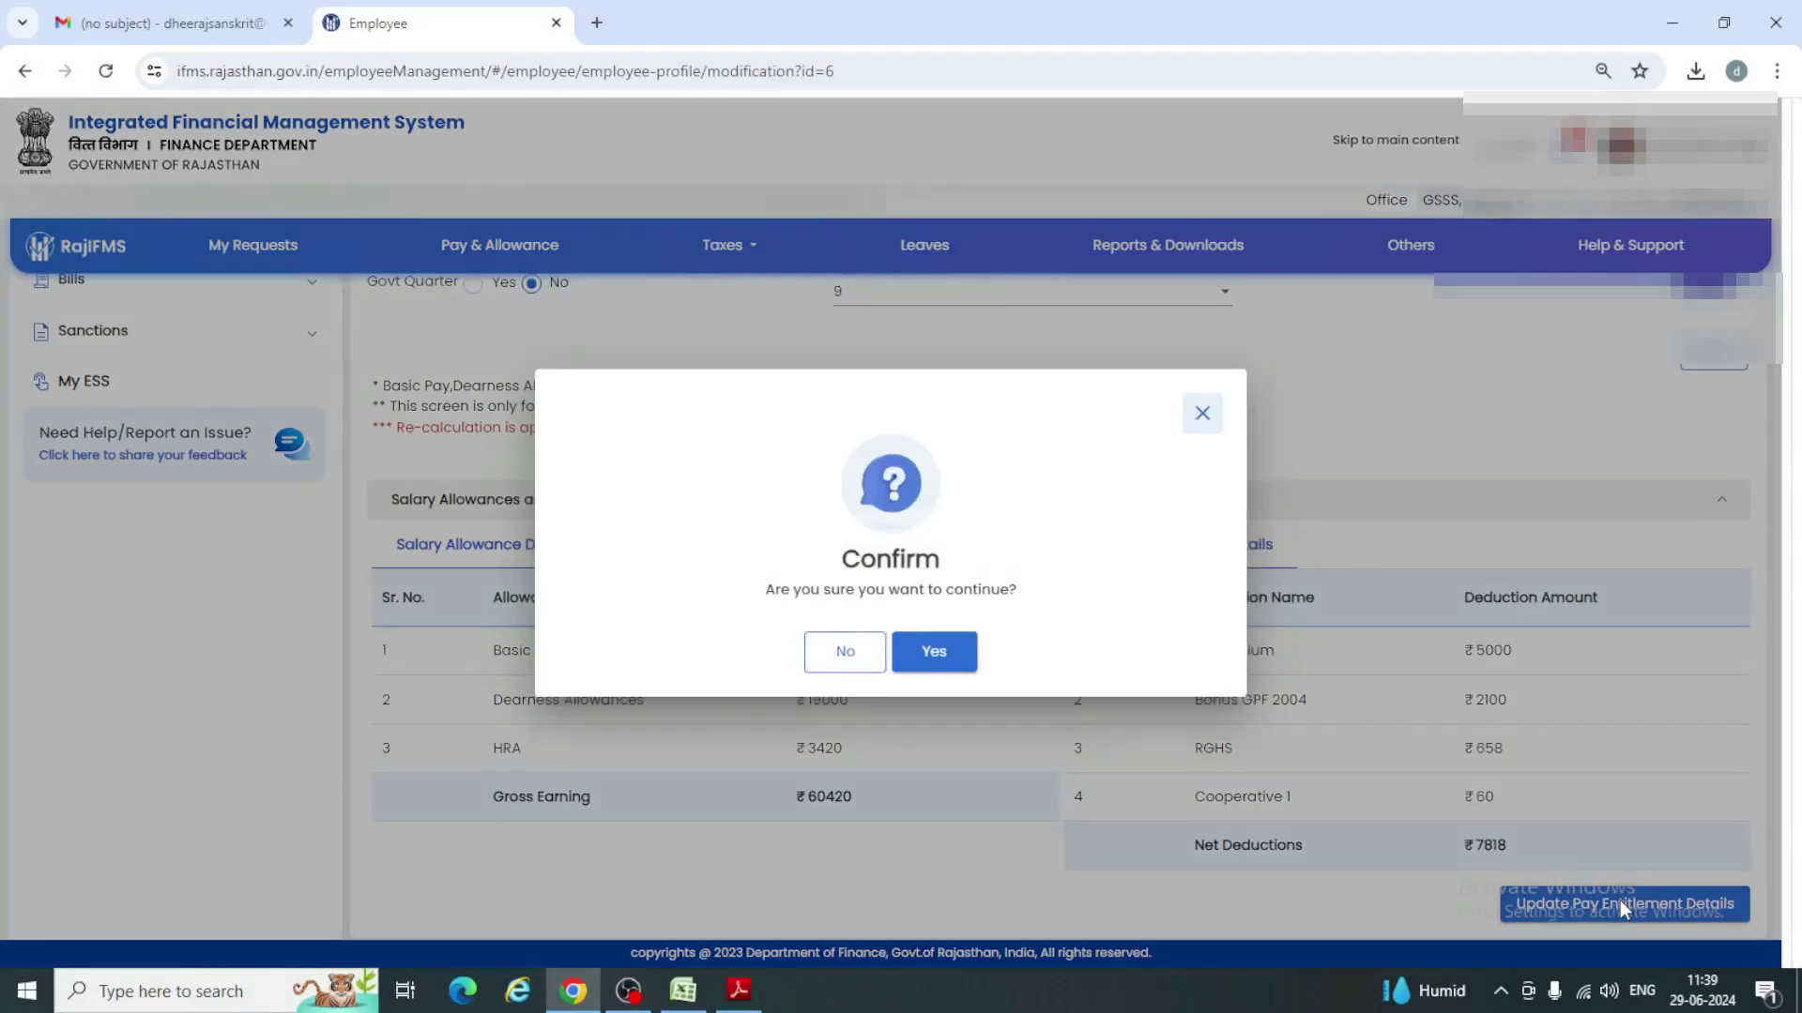
click(950, 657)
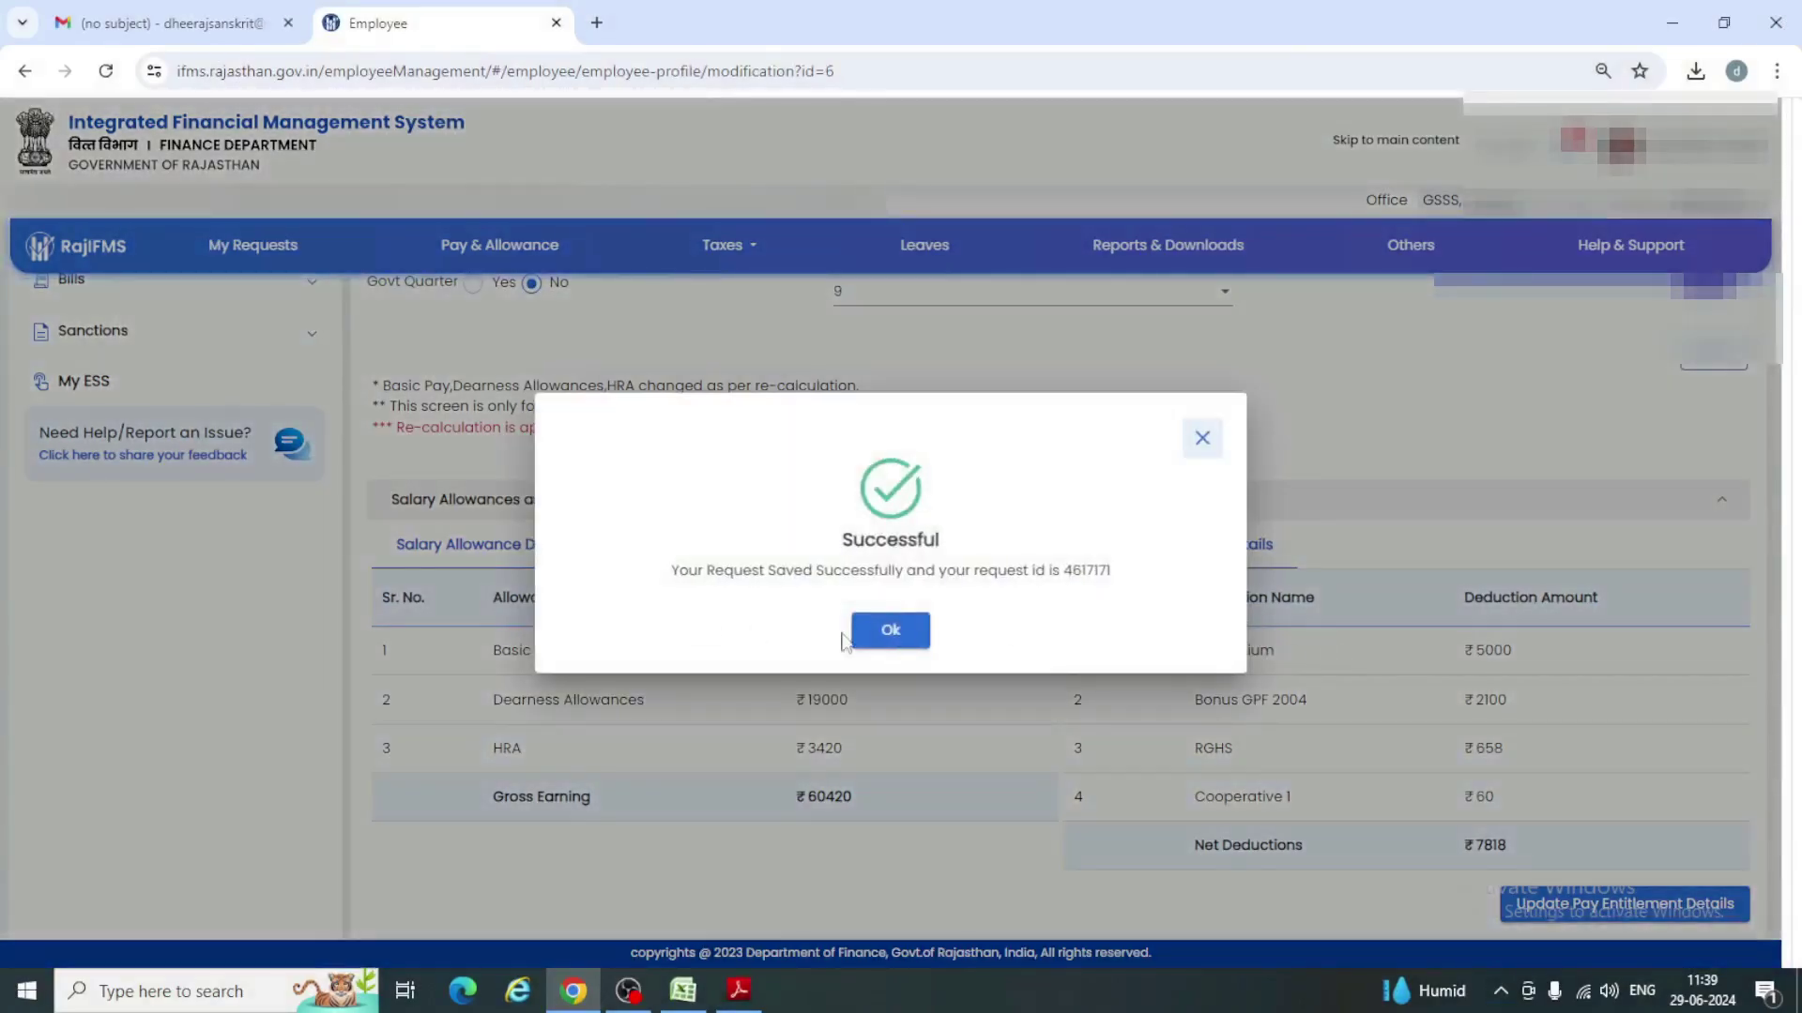
click(892, 634)
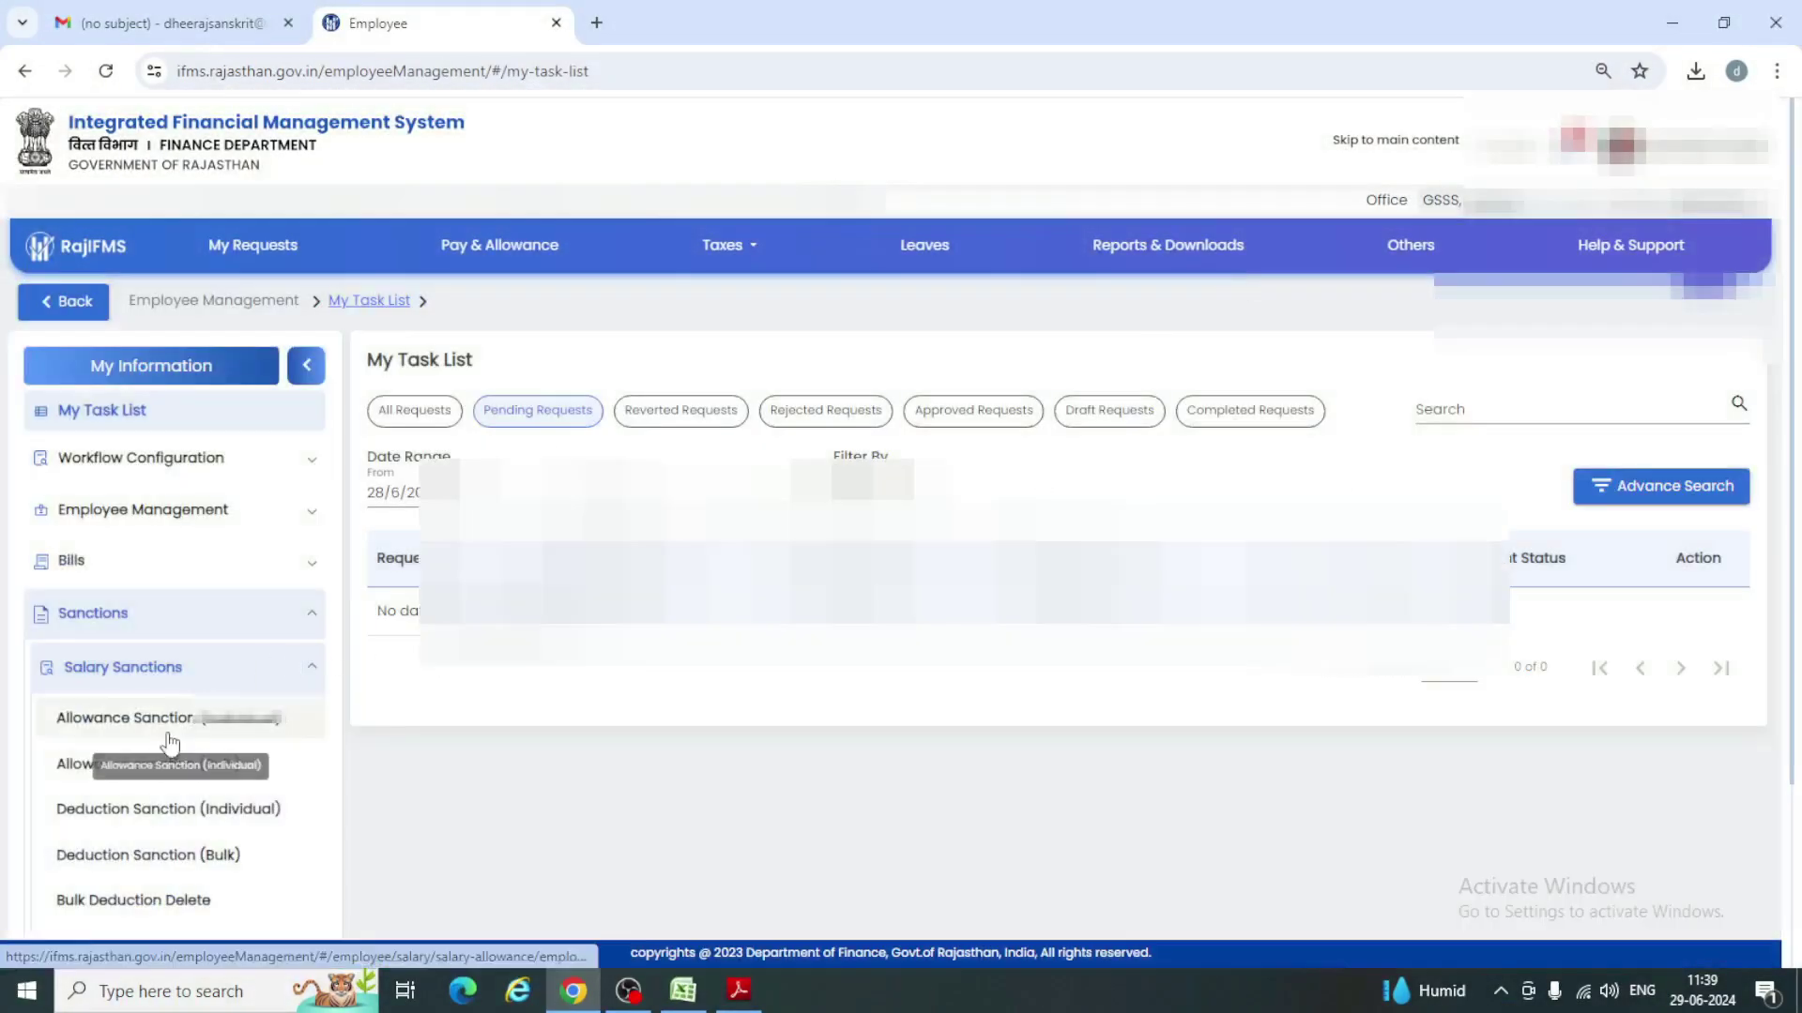
Step: Open the employee's individual allowance sanction and check the basic pay, dearness allowance and HRA values
click(164, 725)
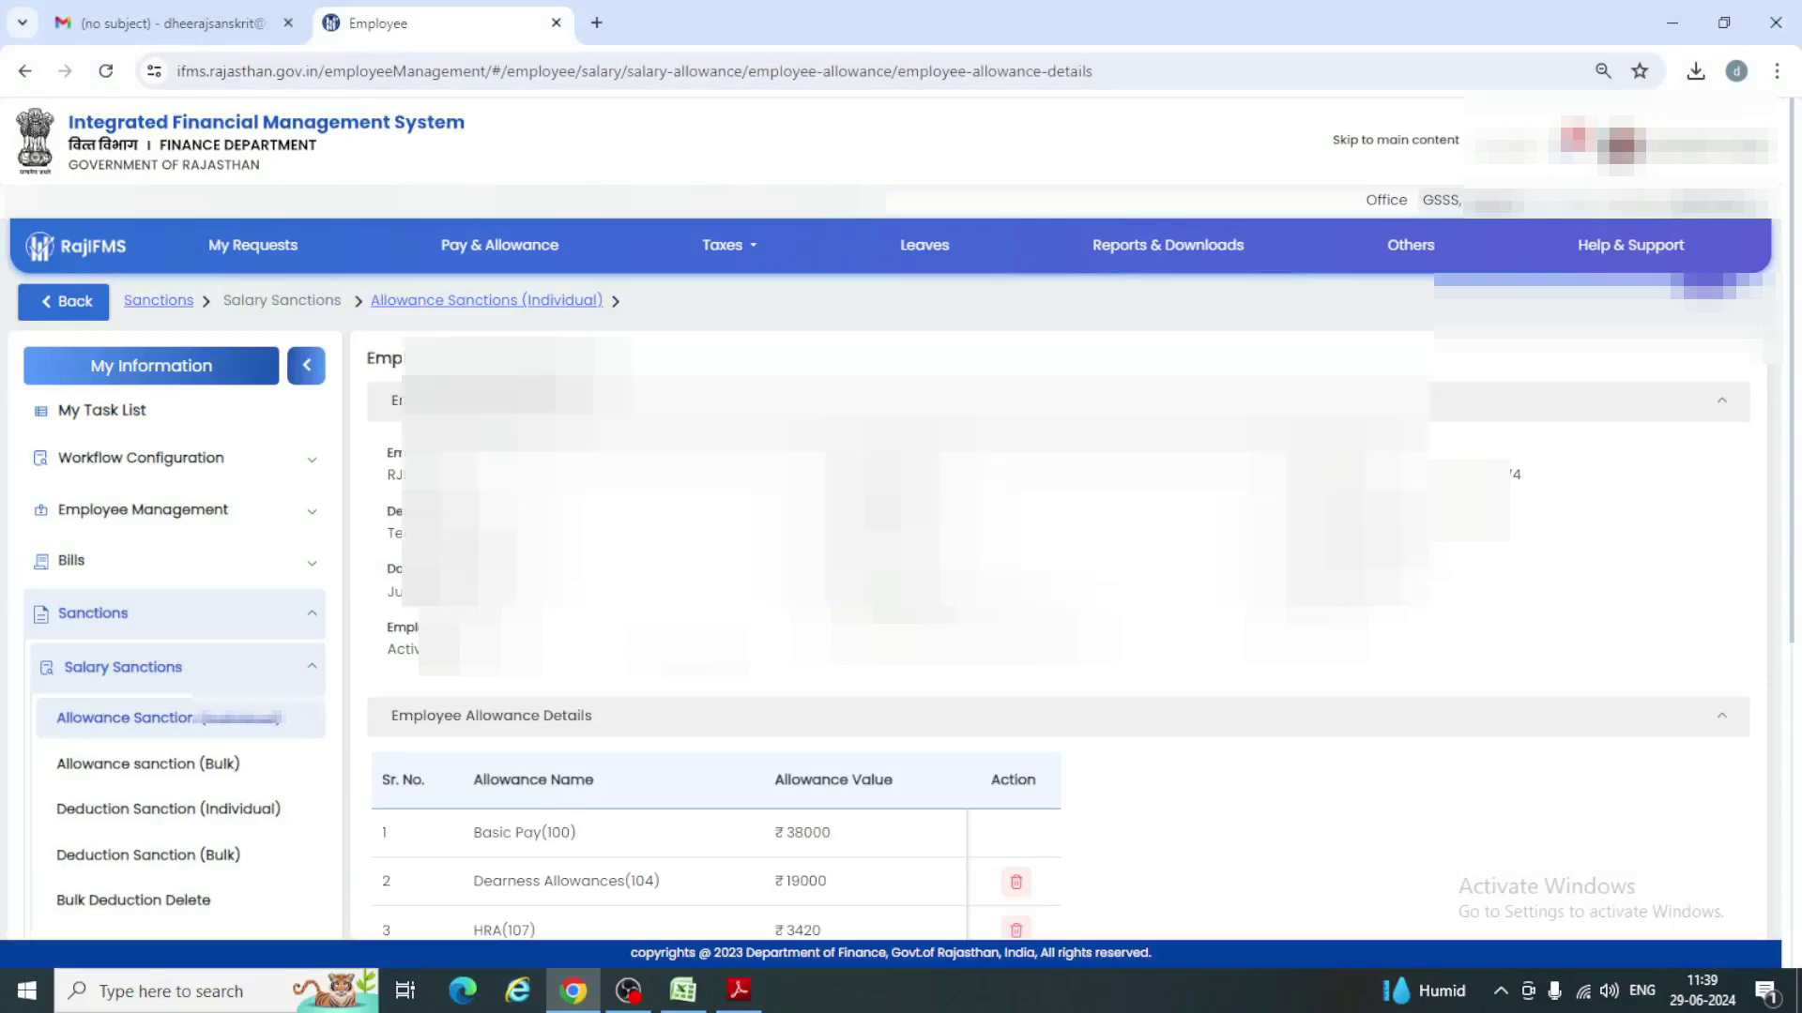
scroll(657, 750, down, 1)
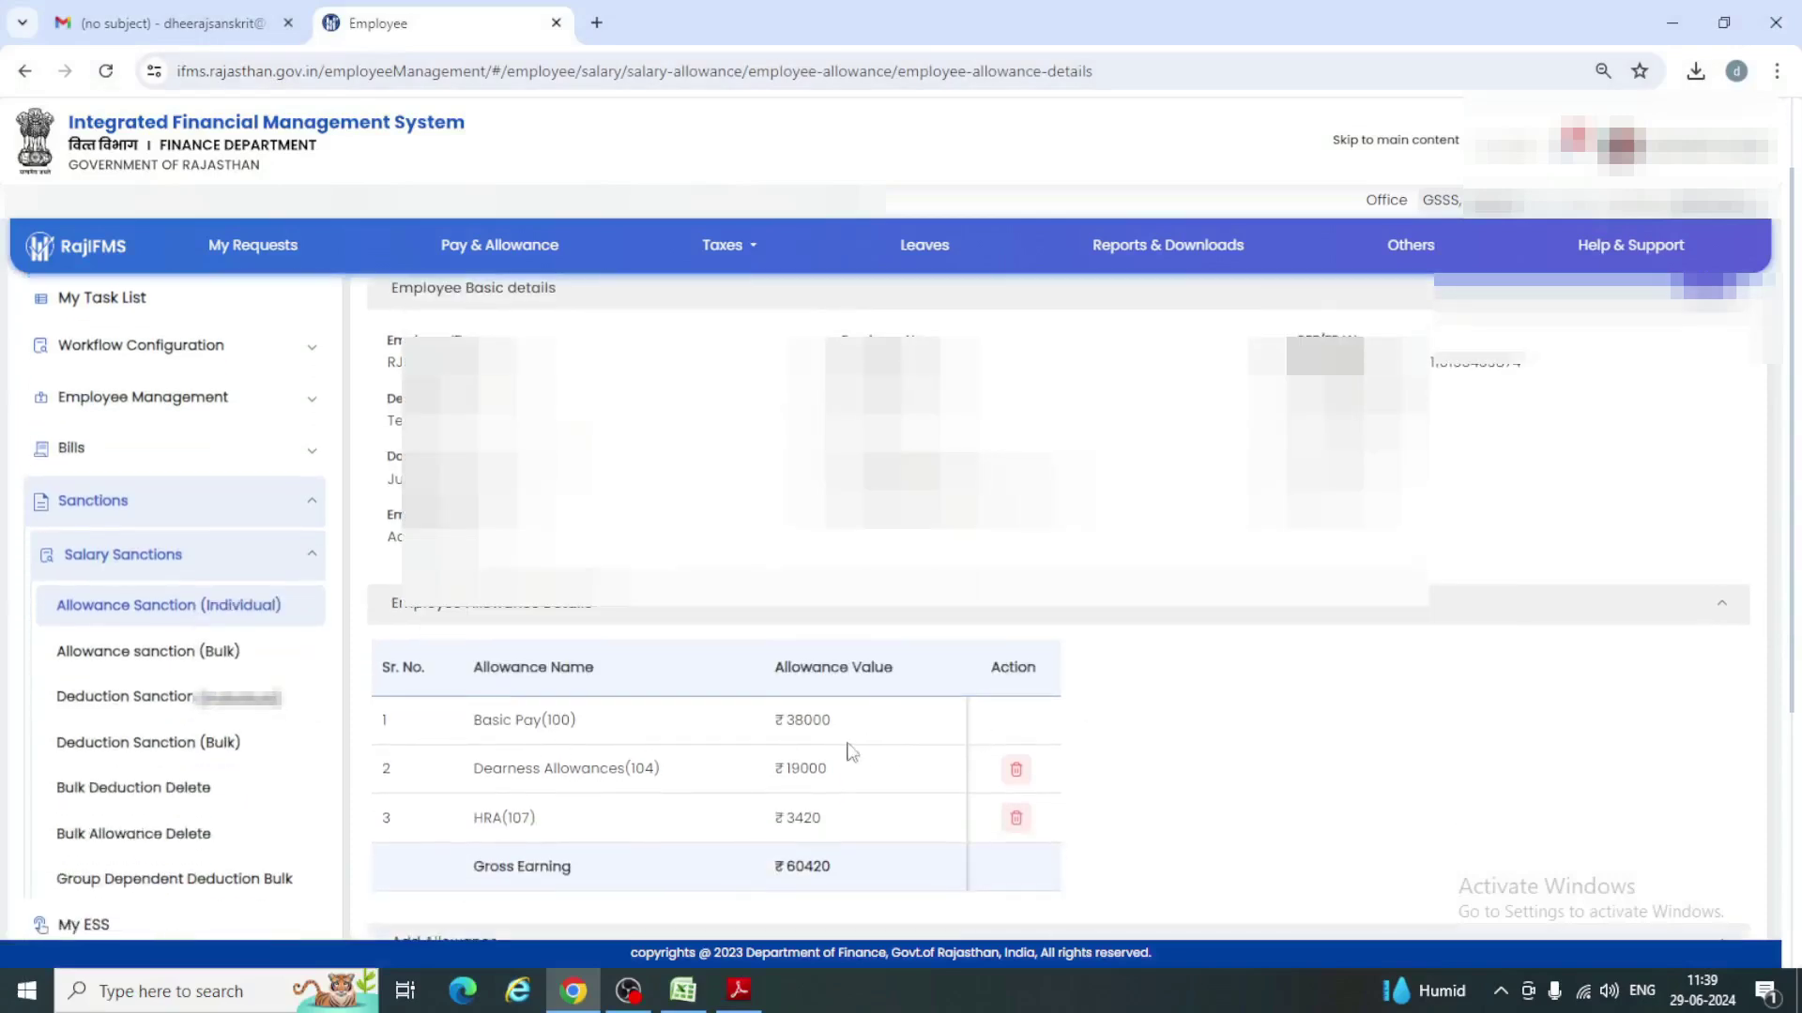